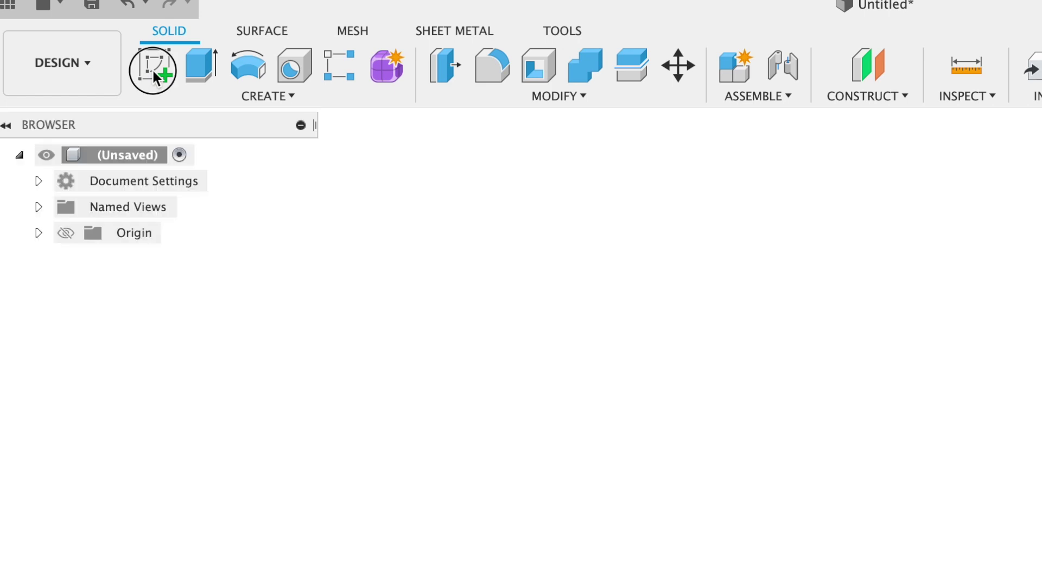
On the front plane, draw a center rectangle at the origin, 20 mm by 110 mm.
click(155, 74)
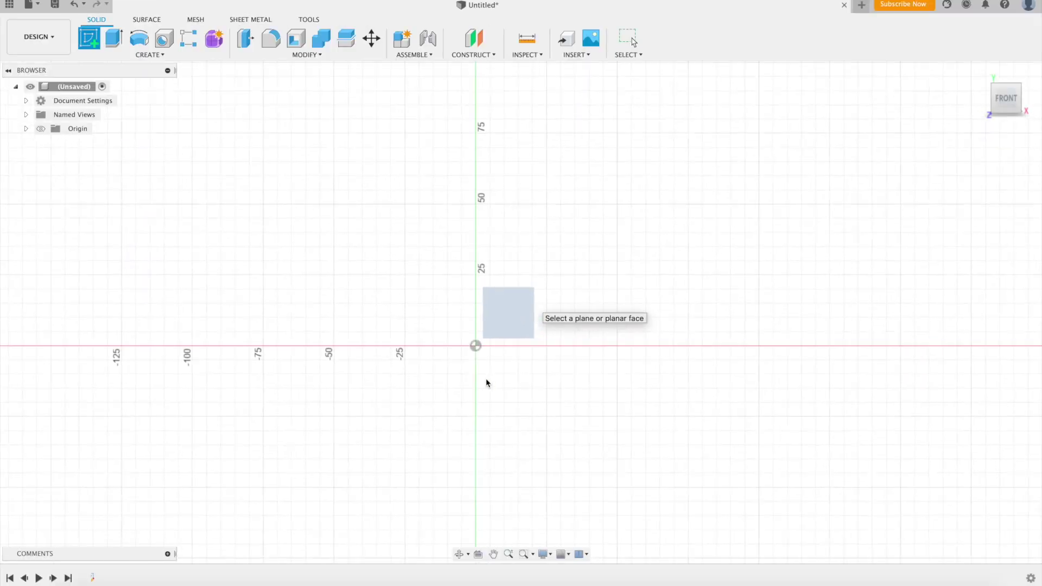
click(508, 313)
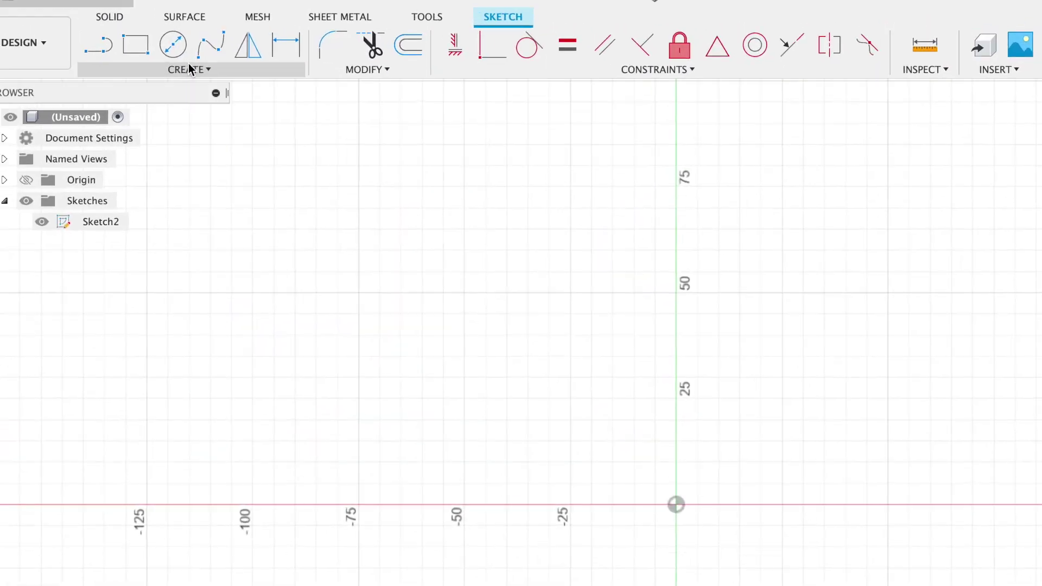
click(158, 51)
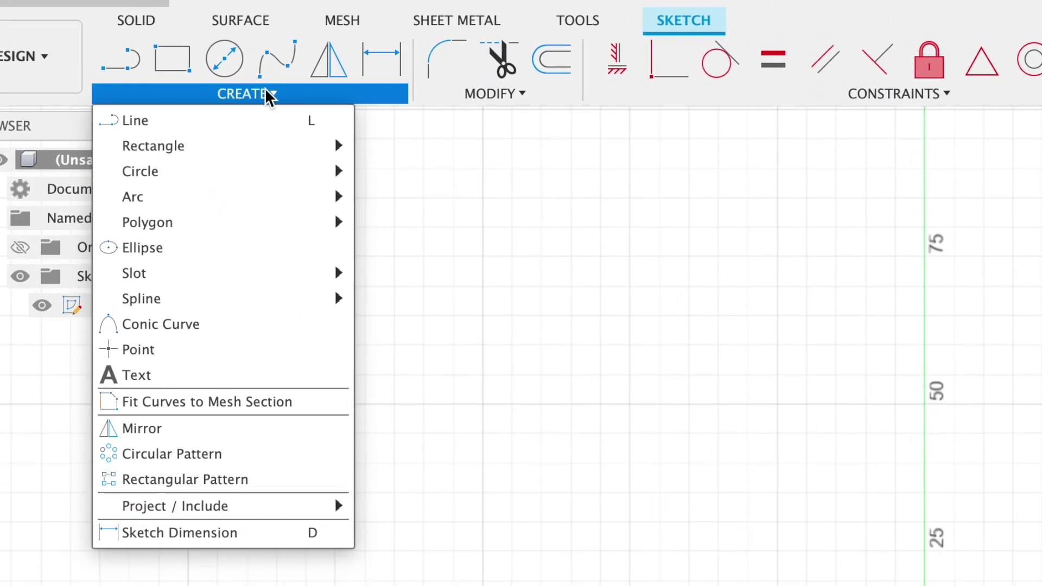
mouse_move(216, 148)
click(424, 197)
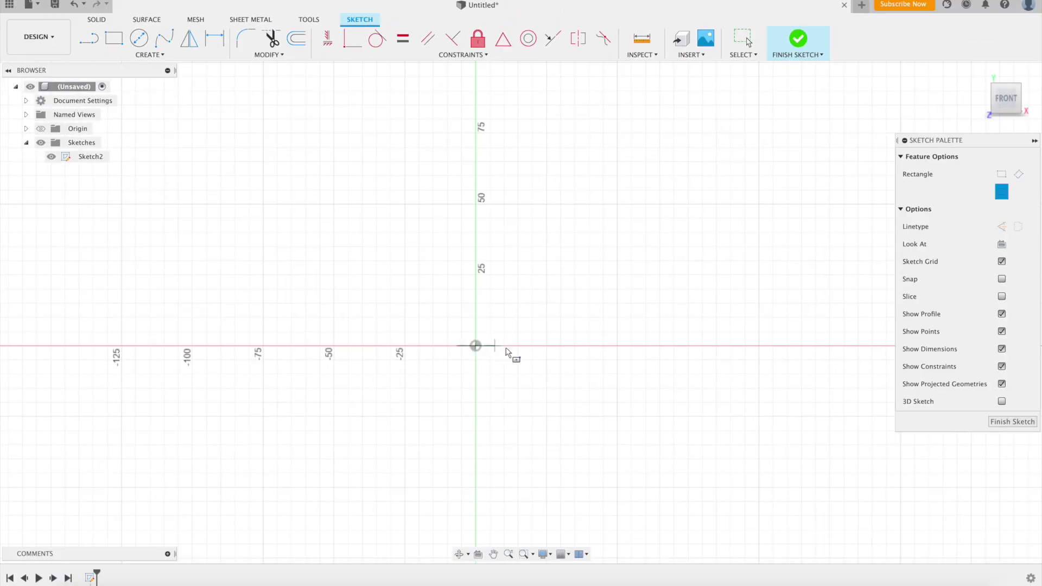
click(476, 345)
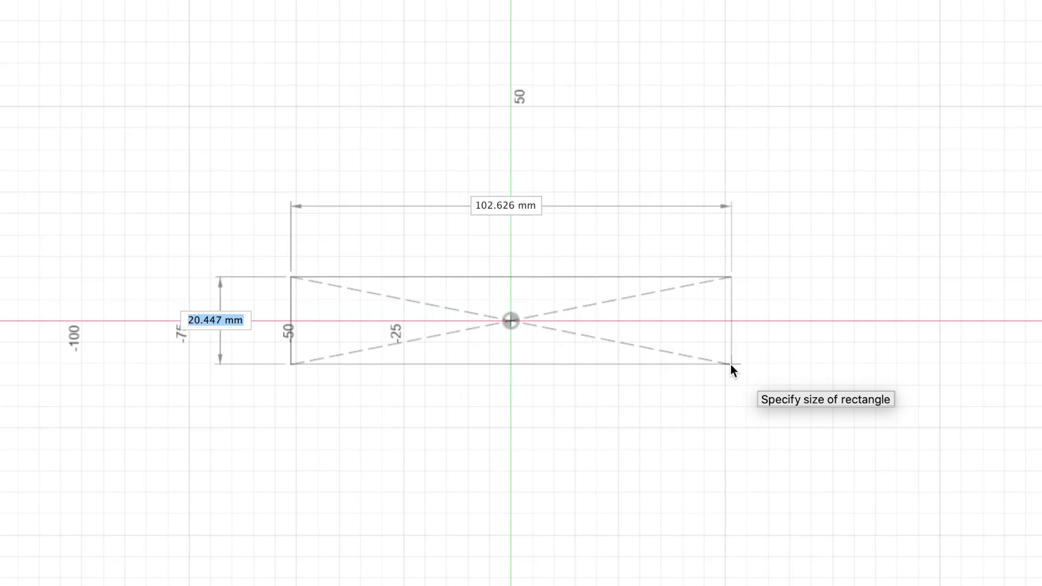
text(20)
key(Tab)
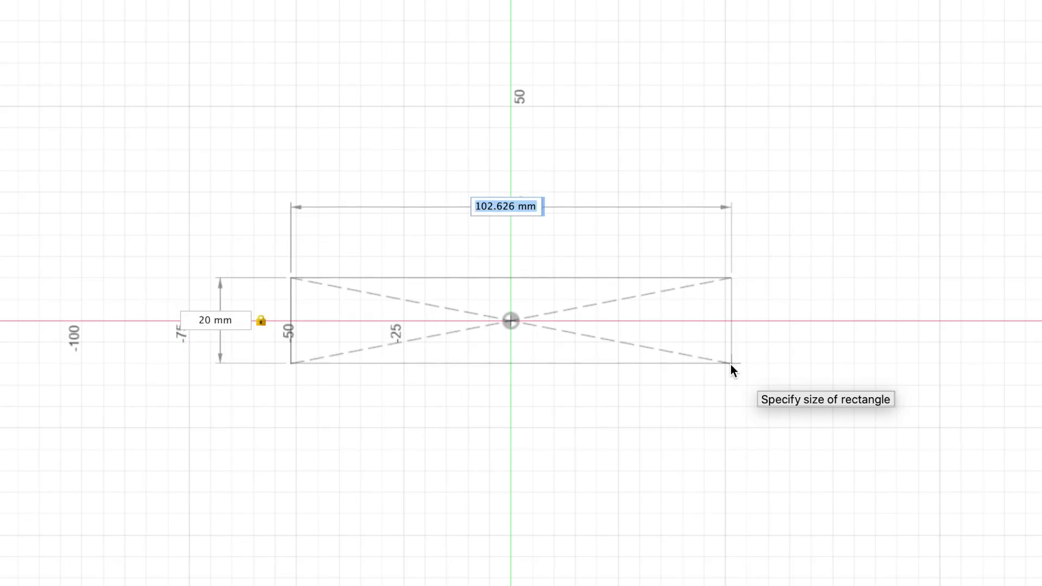
text(110)
key(Tab)
key(Return)
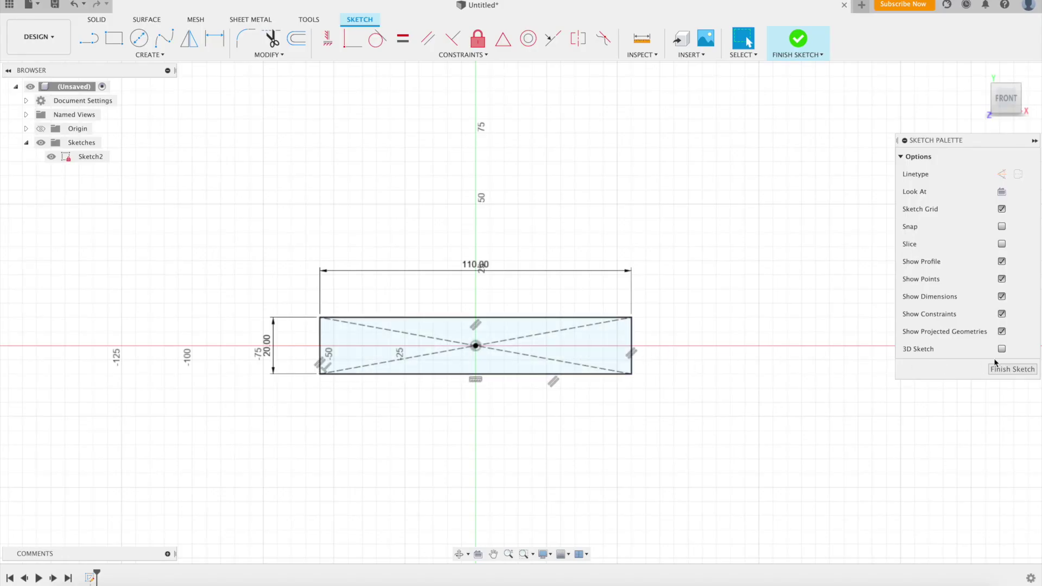
Finish the sketch and extrude the 110 by 20 mm rectangle profile into a solid body.
click(1030, 371)
click(604, 347)
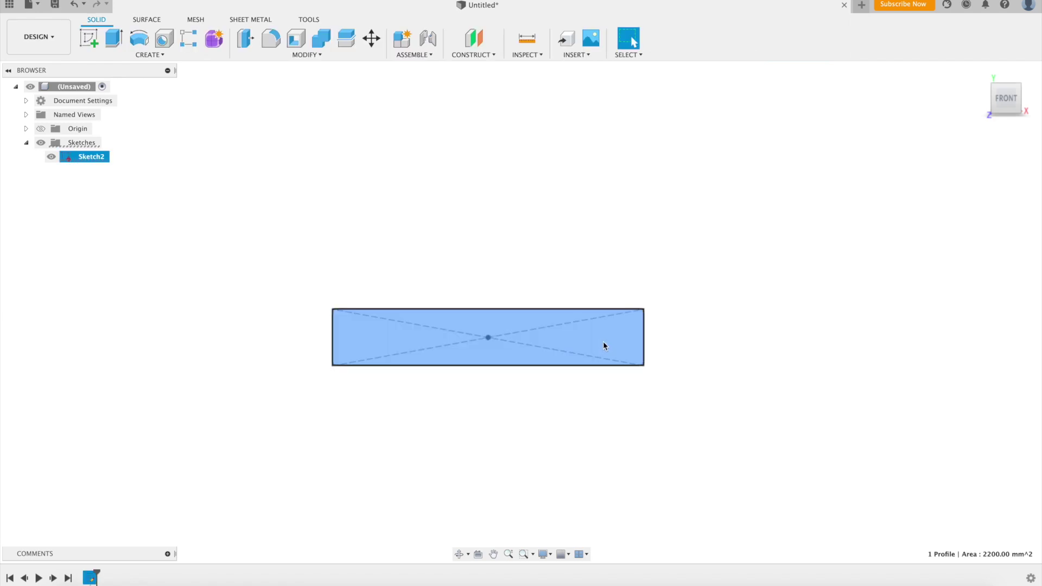
key(e)
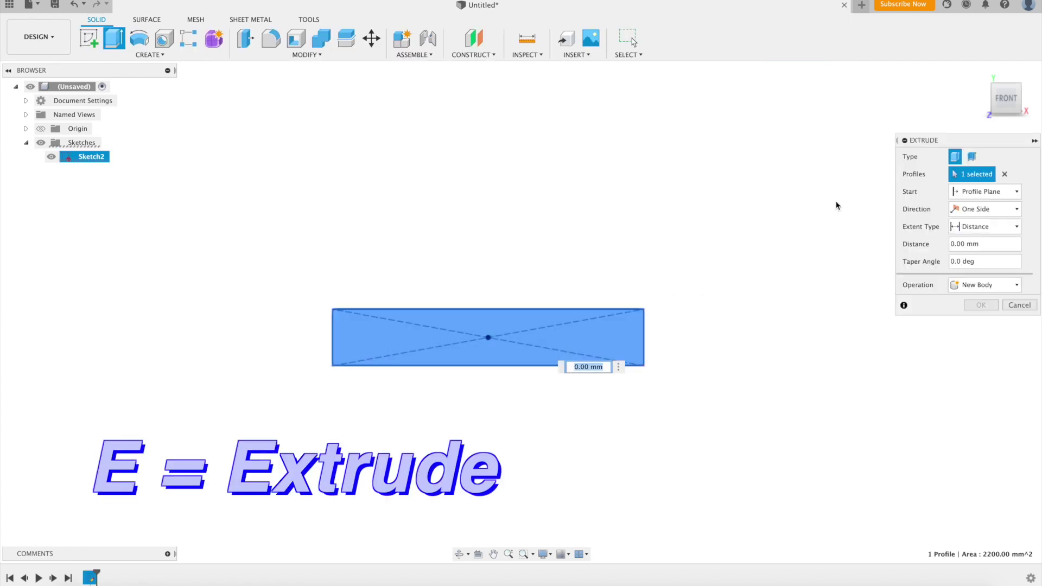
drag(1007, 98, 1011, 50)
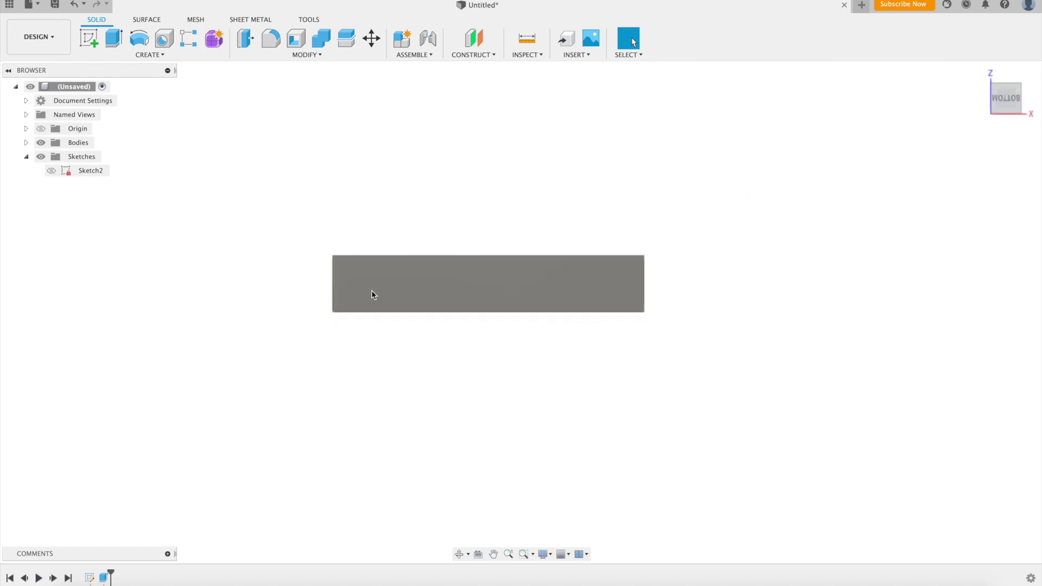
On a new sketch on the block's bottom face, draw a 4.5 mm diameter circle near the left end.
click(88, 39)
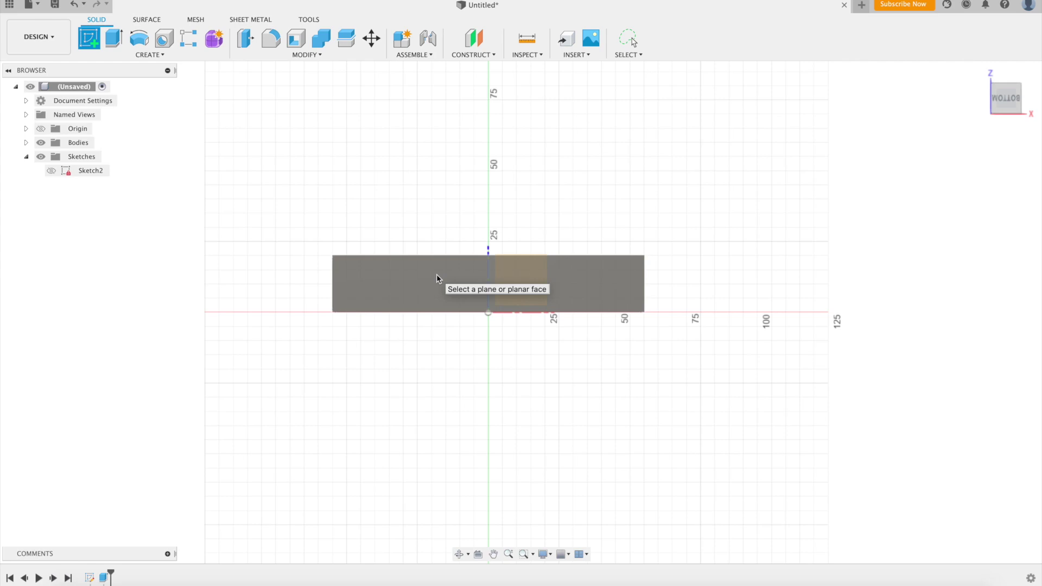
click(437, 275)
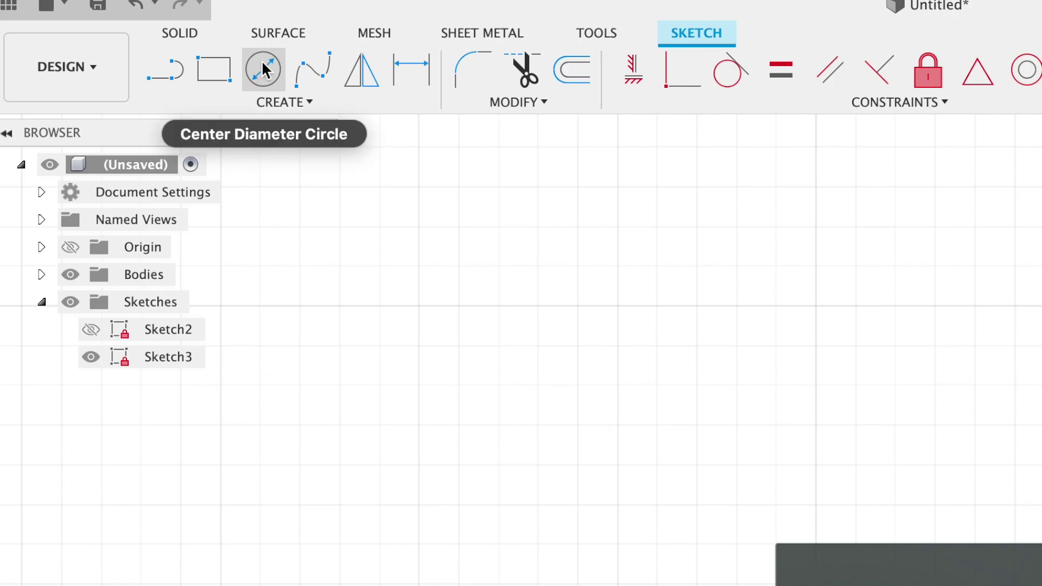
click(139, 38)
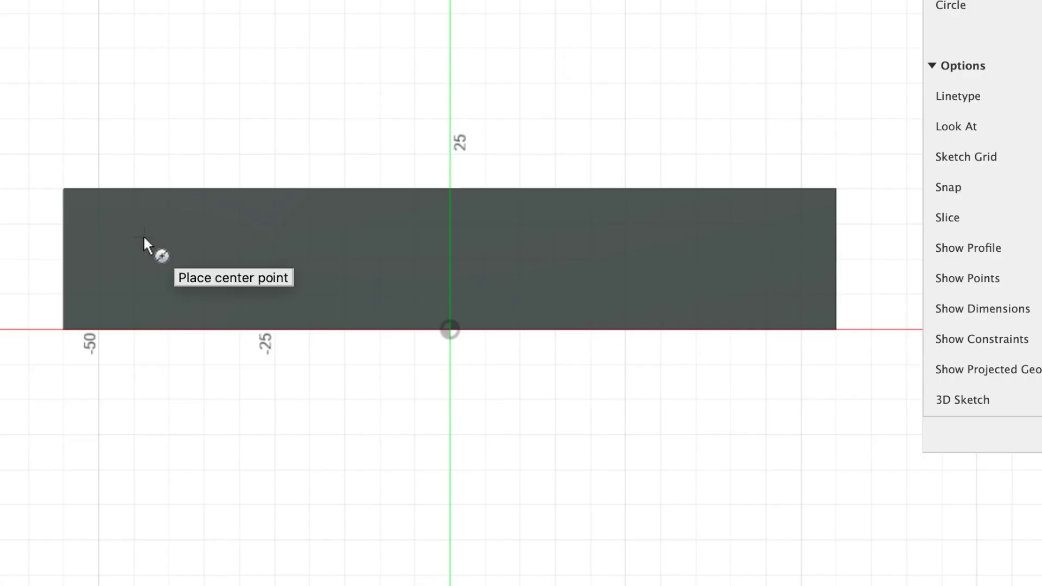
click(143, 238)
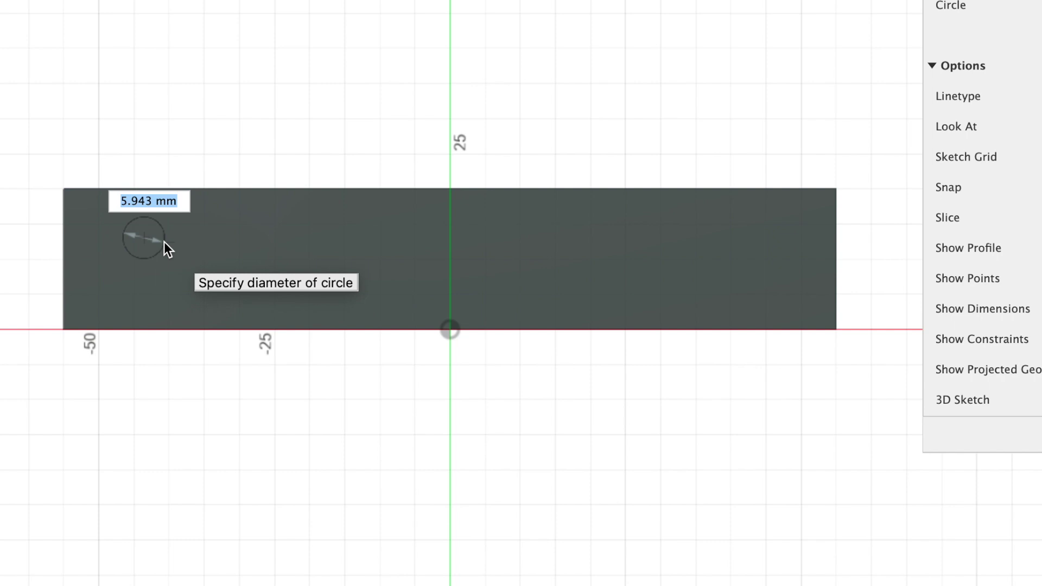
text(4.5)
key(Return)
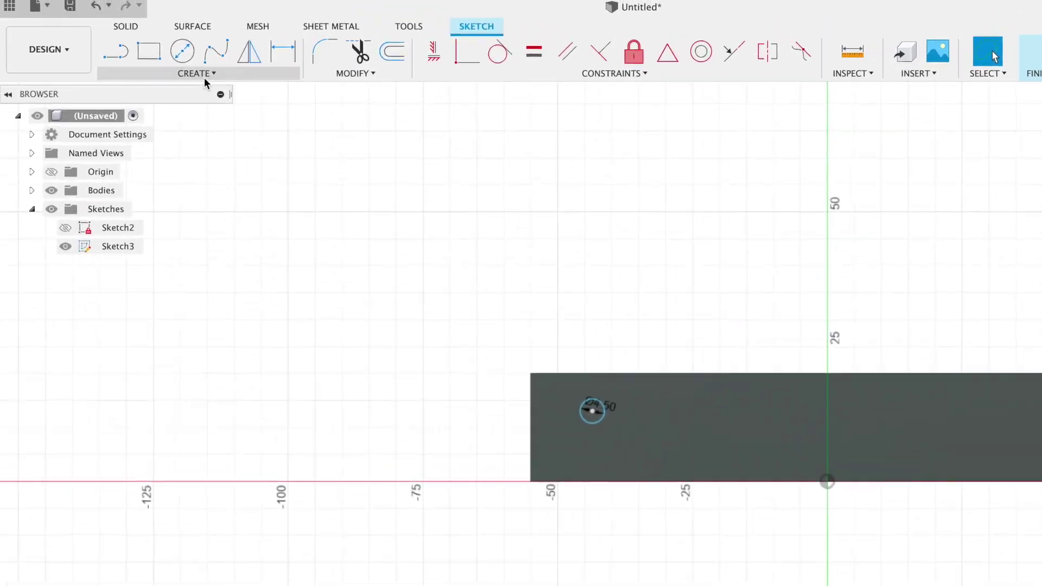
click(147, 55)
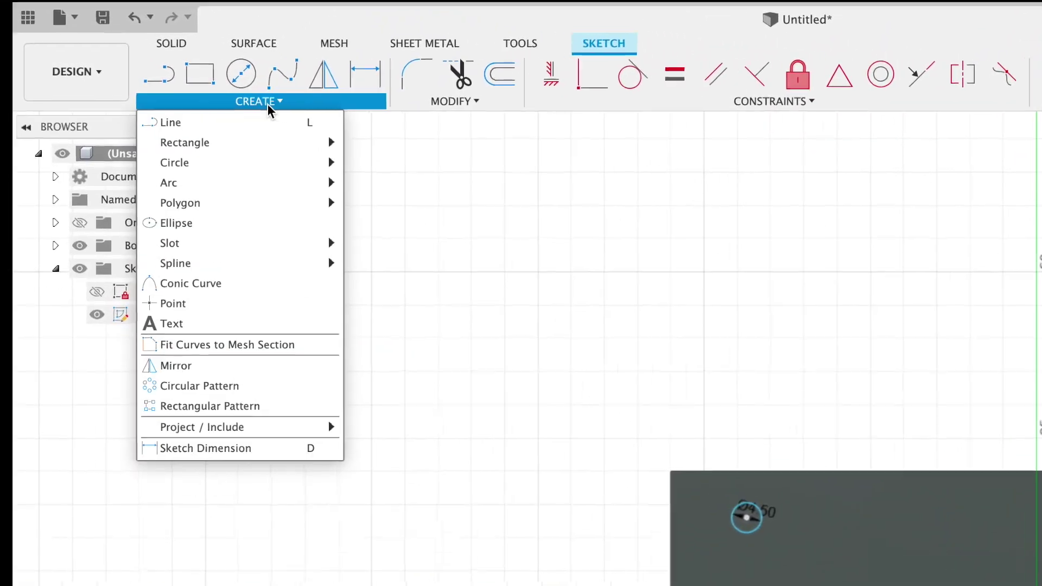
Rectangular-pattern the 4.5 mm circle into 5 copies spread 85 mm along the block.
click(254, 416)
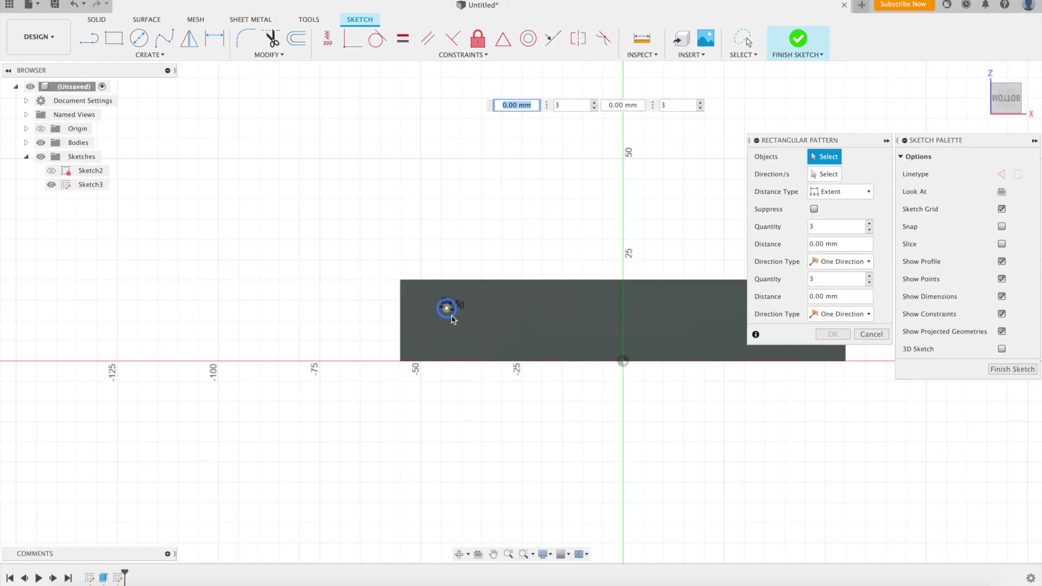
click(451, 314)
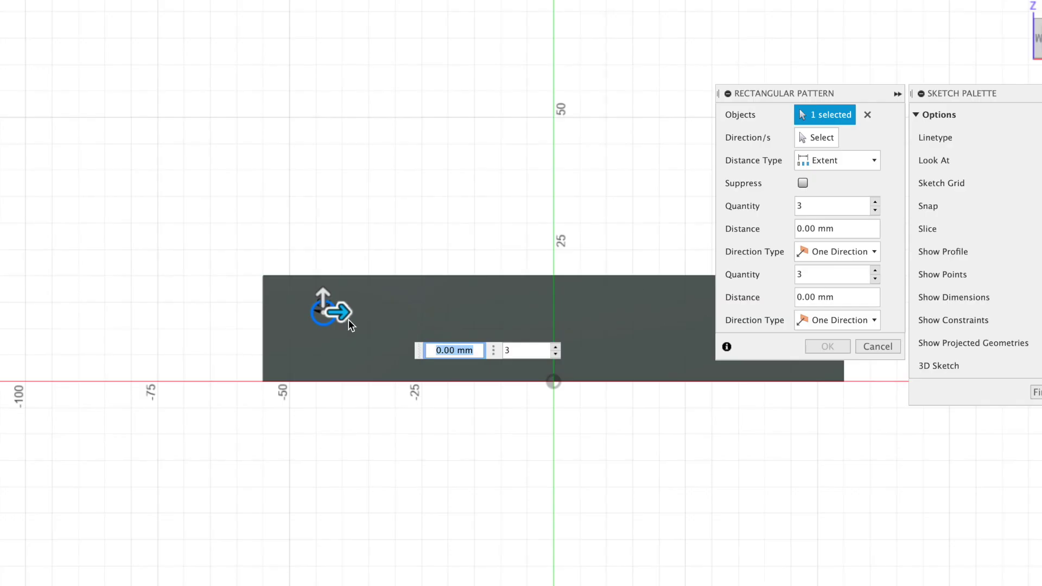
drag(344, 311, 578, 312)
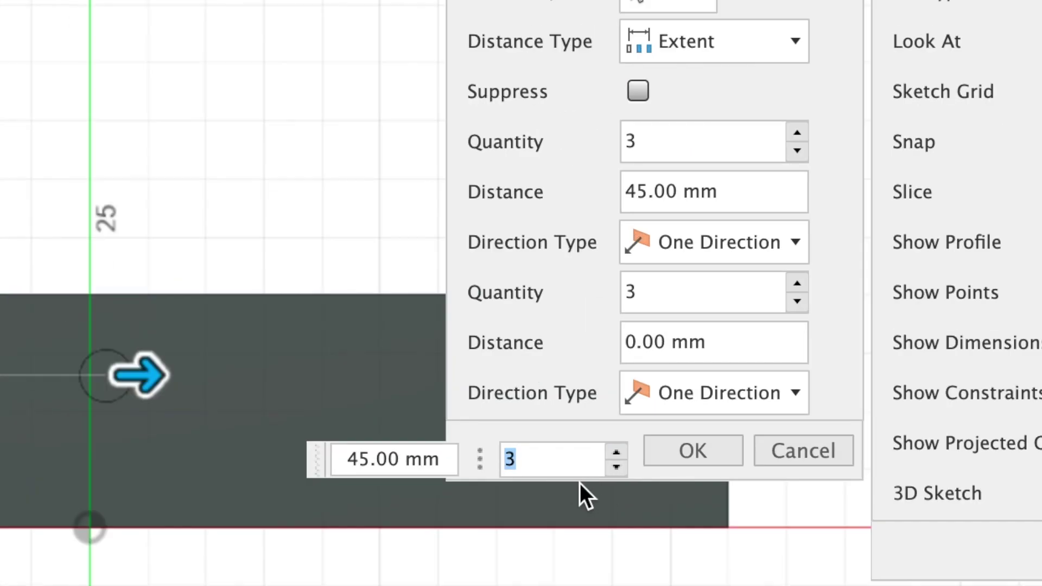
text(5)
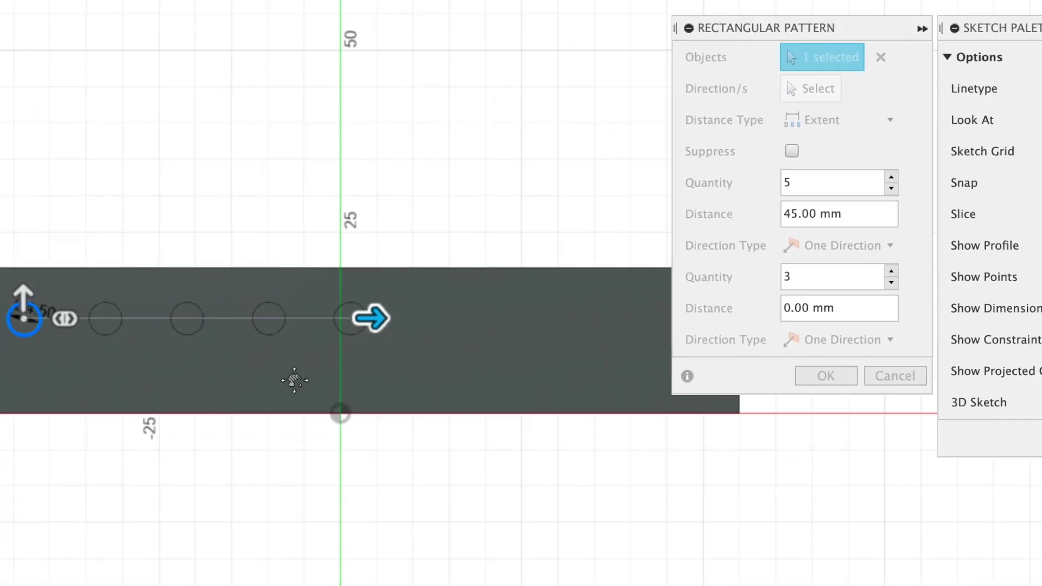
key(Tab)
drag(302, 282, 510, 286)
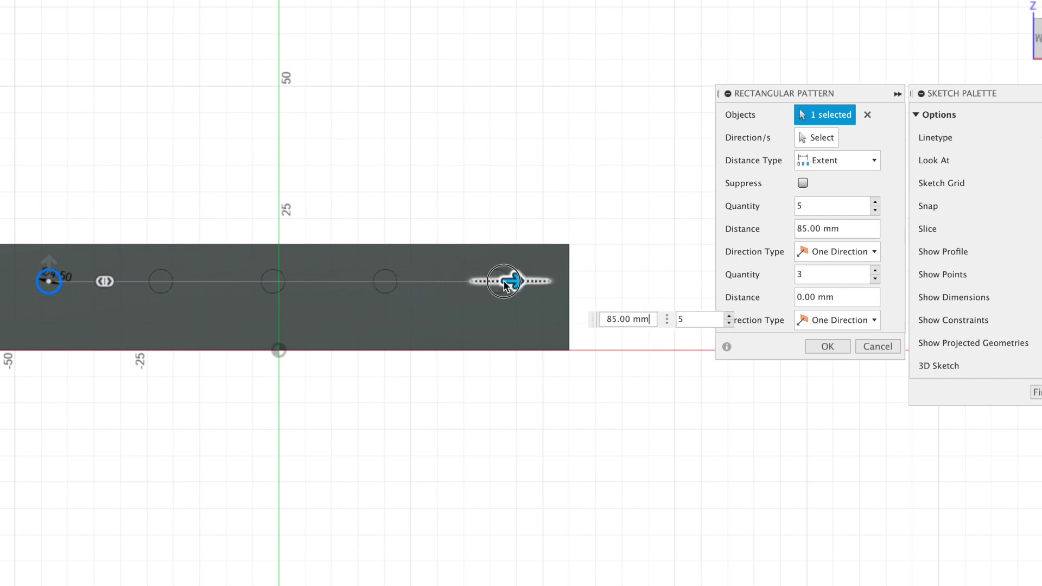
key(Return)
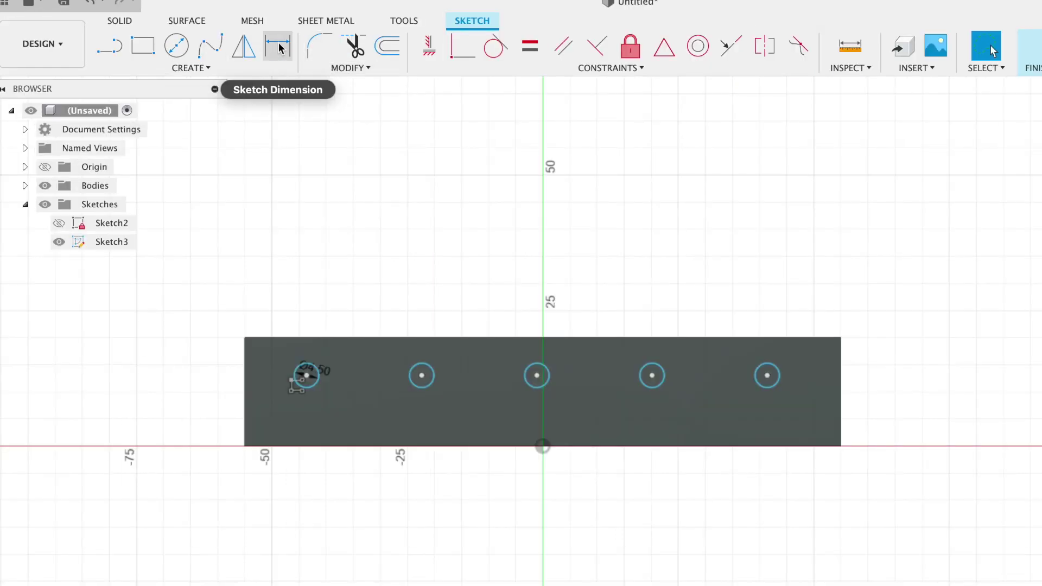
Add a 10 mm dimension from the first hole's centre to the block's left edge.
click(214, 38)
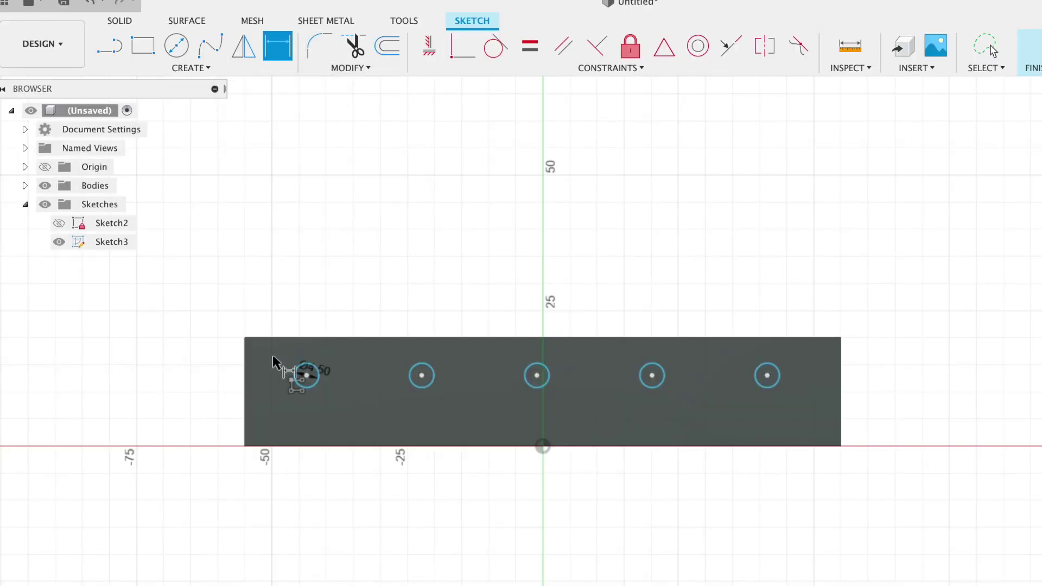
click(307, 375)
click(244, 373)
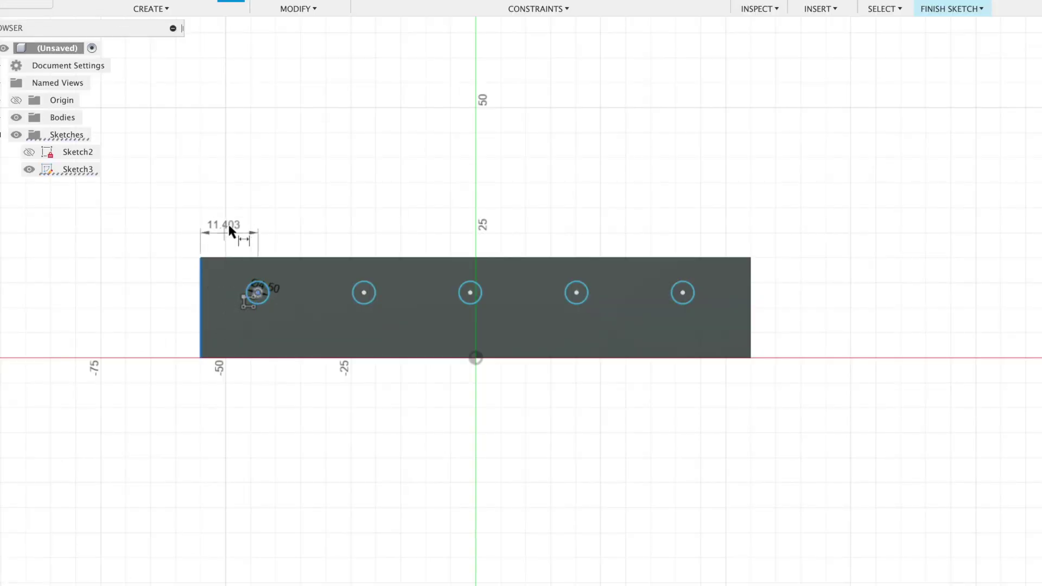
click(232, 225)
text(10)
key(Return)
click(675, 293)
click(751, 297)
key(Escape)
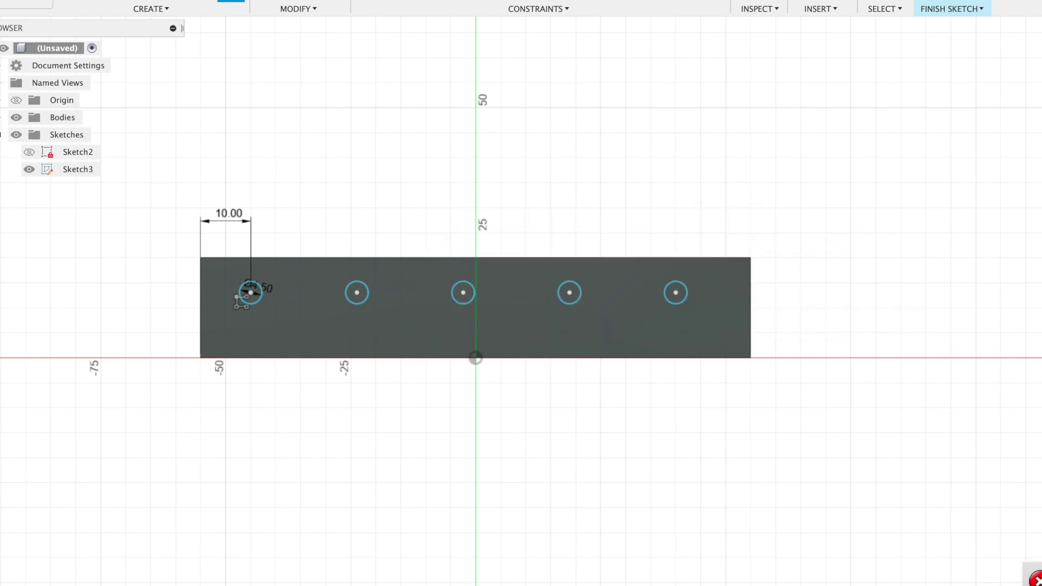
Change the left offset dimension of the first hole to 12.5 mm.
double_click(227, 218)
text(12.5)
key(Return)
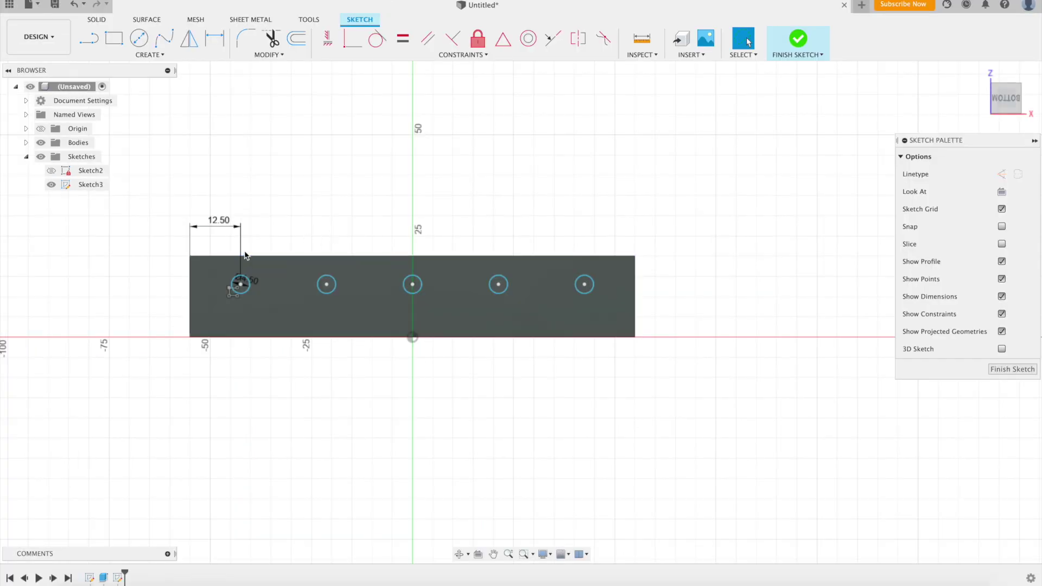
scroll(232, 256, up, 2)
scroll(231, 257, up, 3)
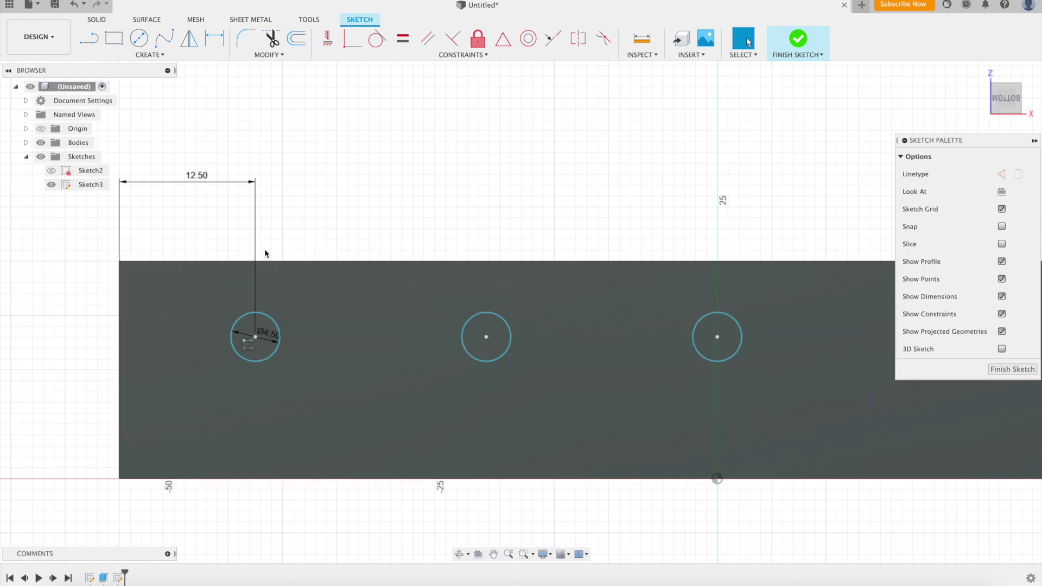
scroll(259, 324, down, 3)
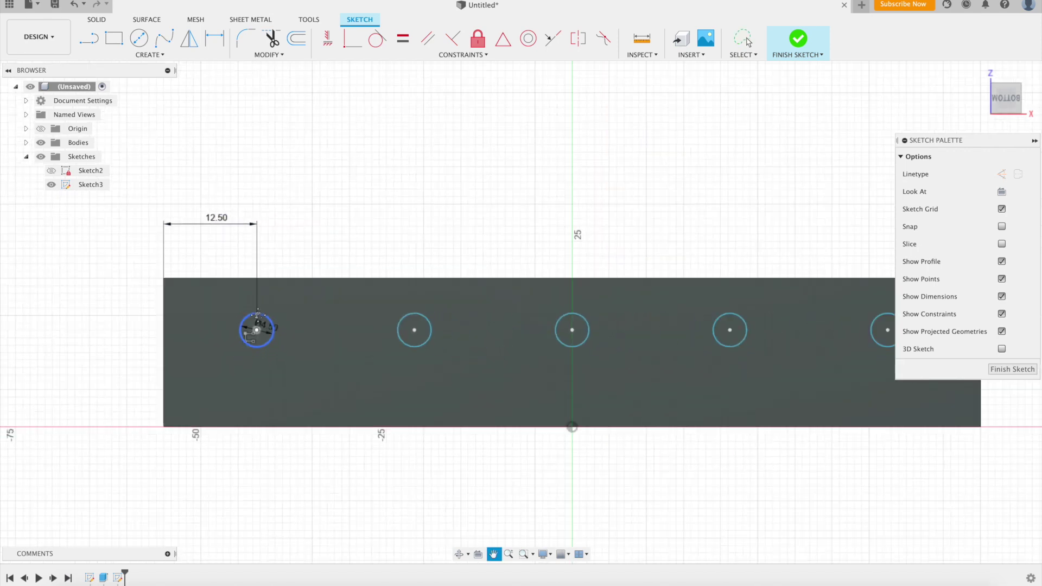
middle_drag(260, 325, 212, 274)
Dimension the first hole's centre 8 mm from the block's top edge.
key(d)
click(216, 280)
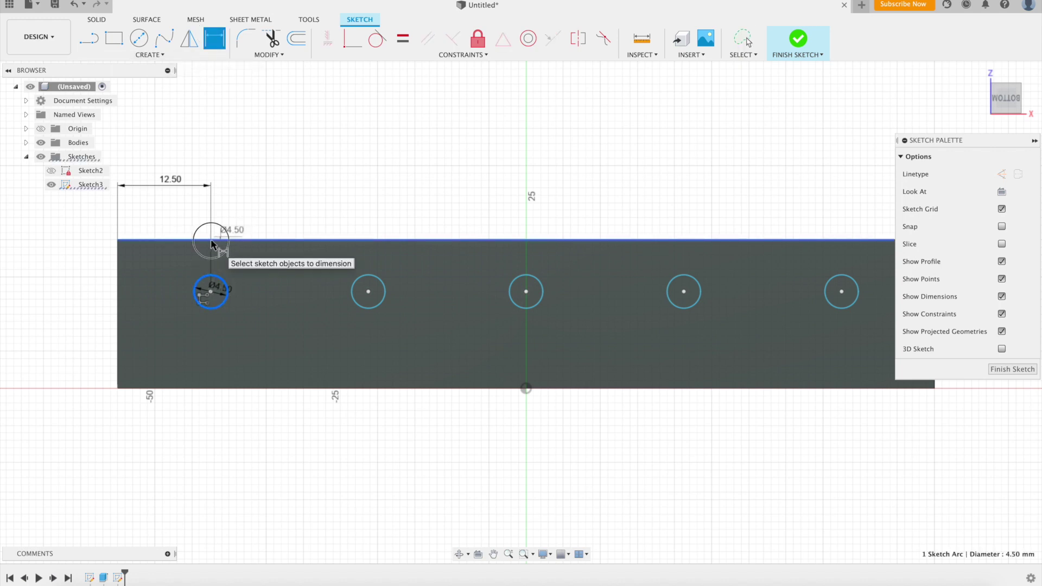
click(216, 239)
click(57, 260)
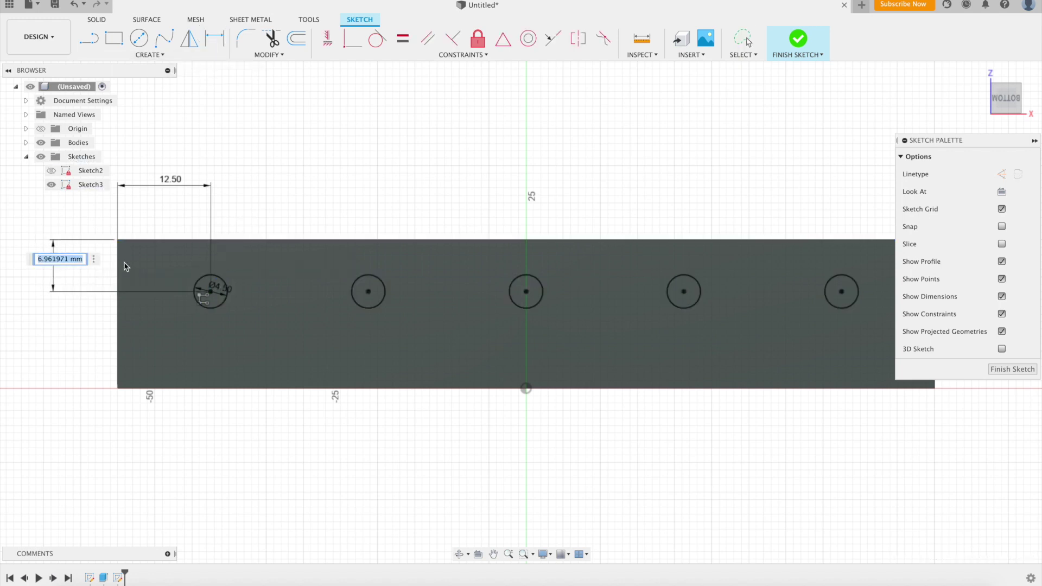
text(6)
key(Return)
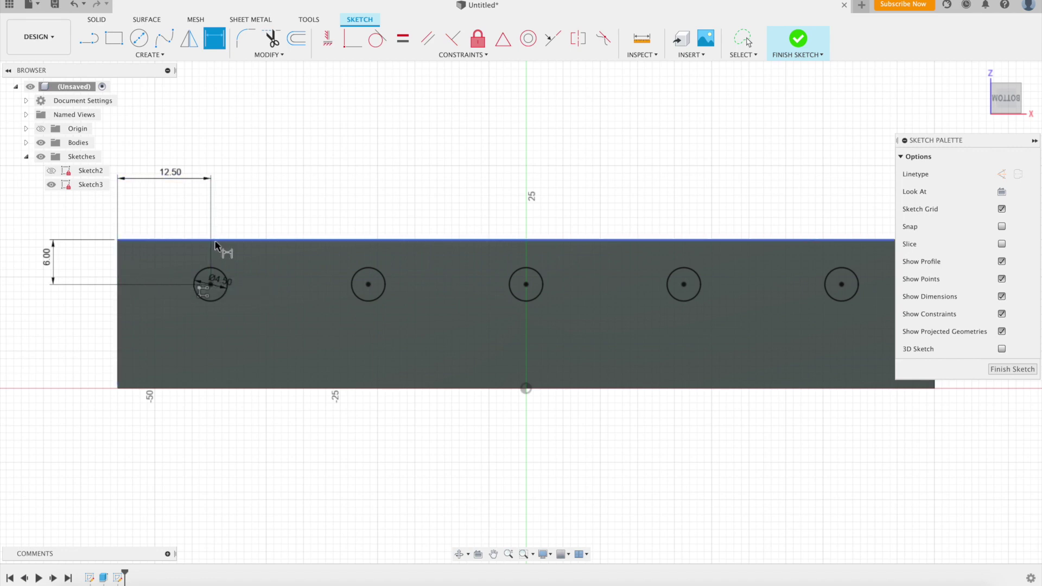
double_click(47, 259)
text(8)
key(Return)
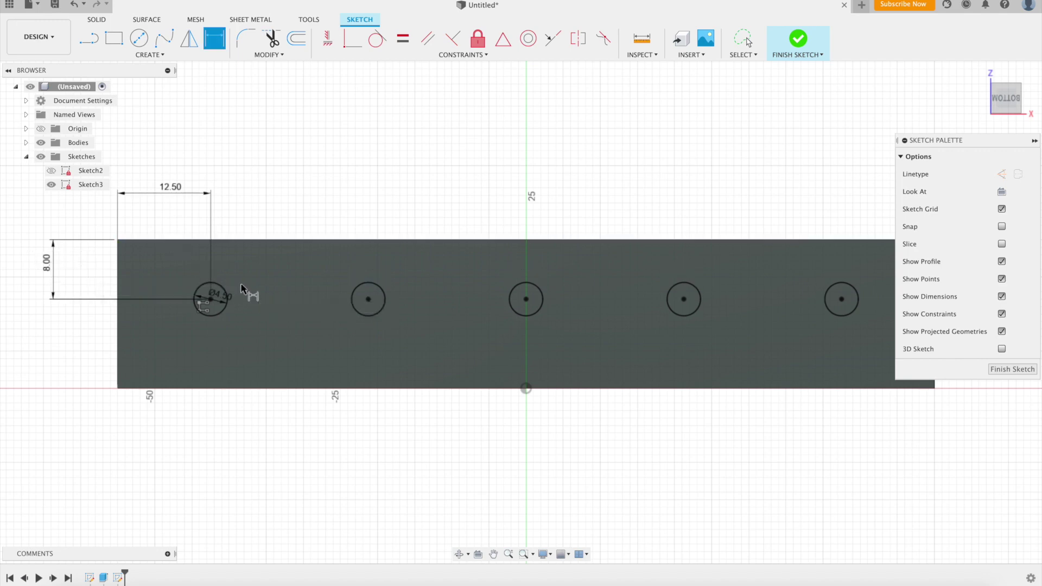
middle_drag(241, 287, 200, 271)
key(d)
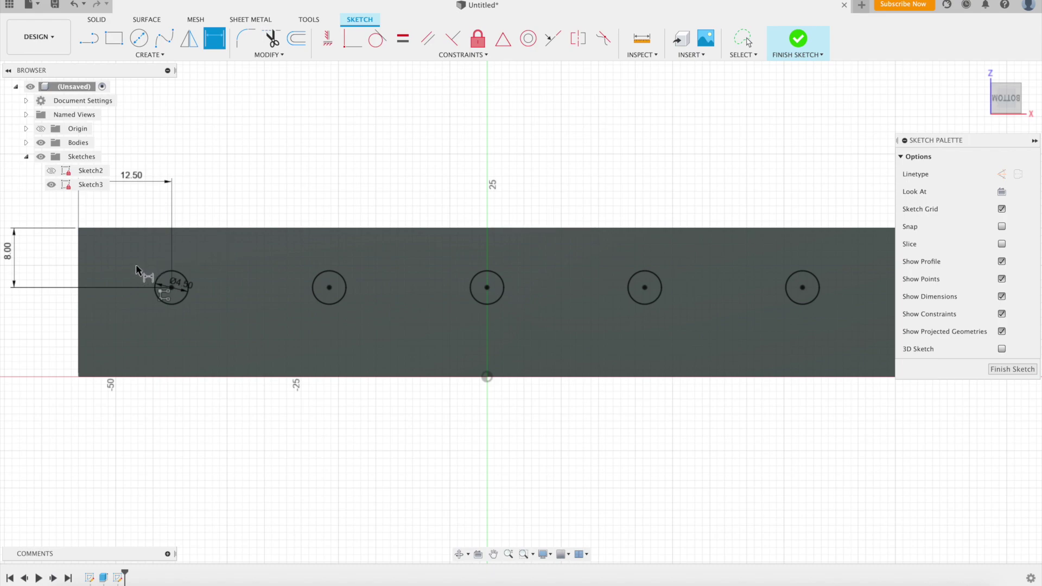
scroll(139, 269, up, 3)
Draw two vertical lines rising from the left hole past the block's top edge.
click(130, 55)
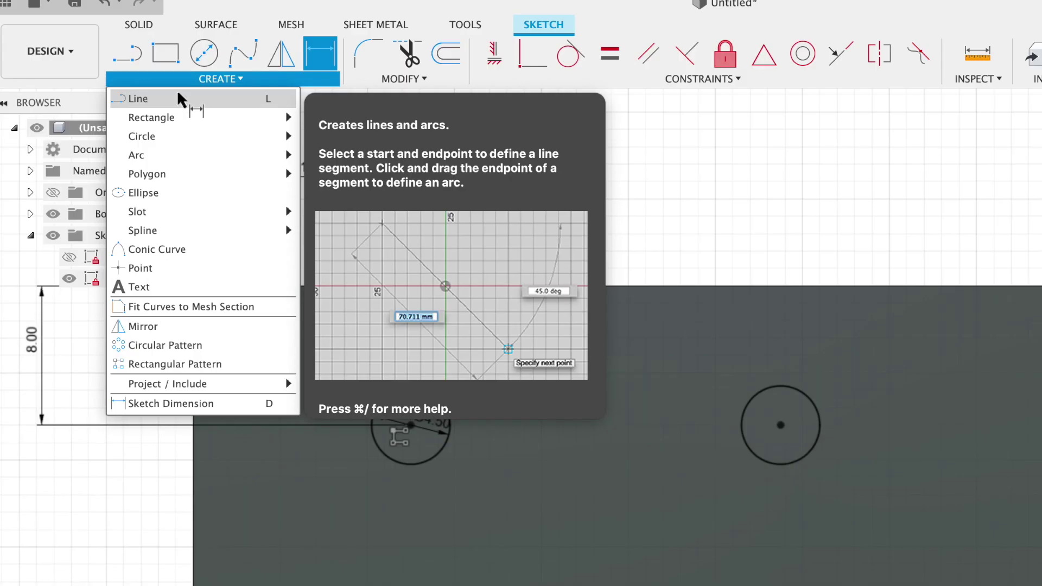
click(178, 98)
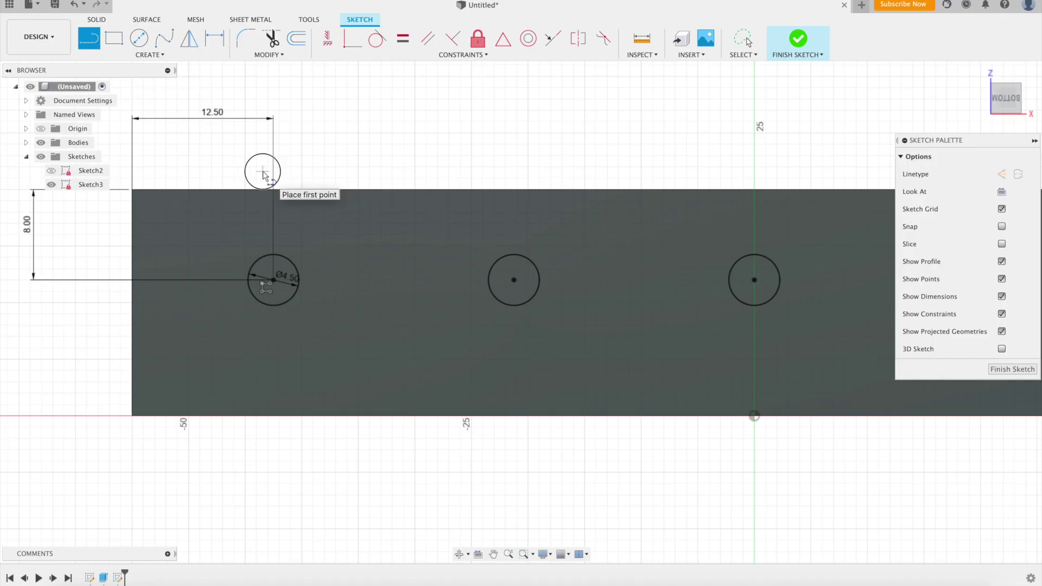
click(263, 172)
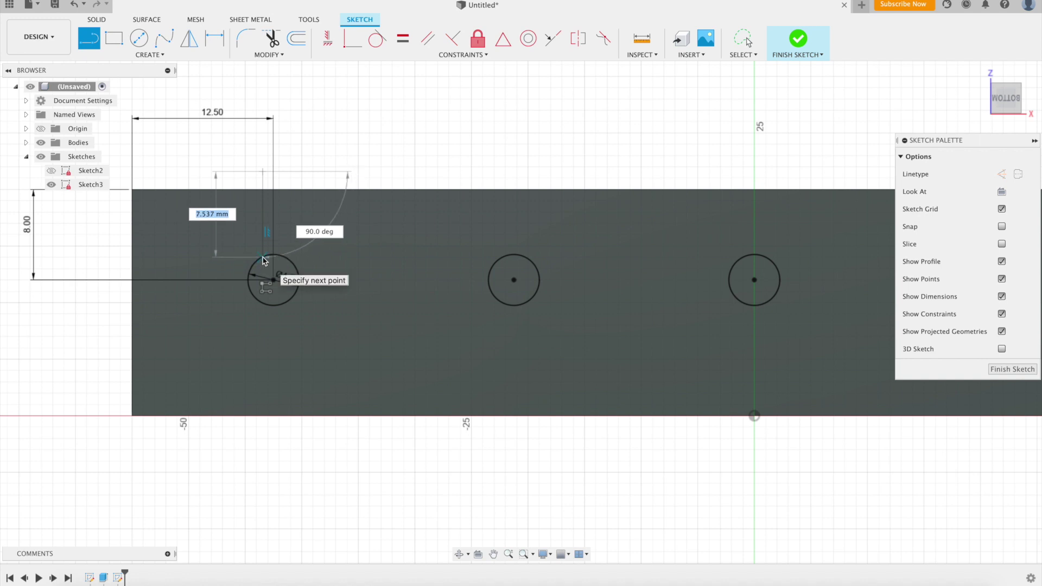
click(262, 257)
key(Escape)
click(286, 172)
click(286, 256)
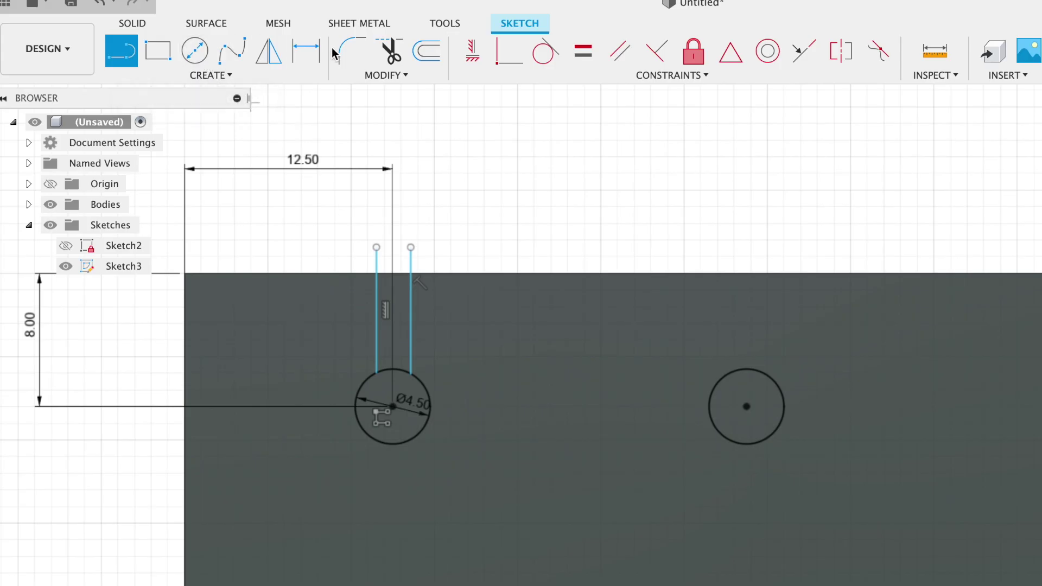
Dimension the spacing between the two vertical lines to 2.5 mm.
key(d)
click(262, 187)
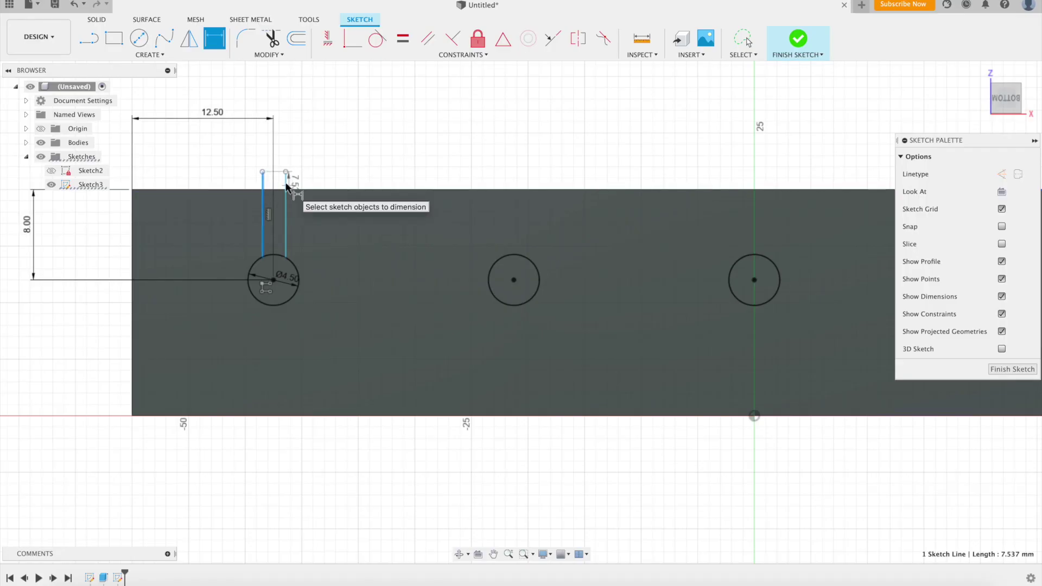
click(286, 182)
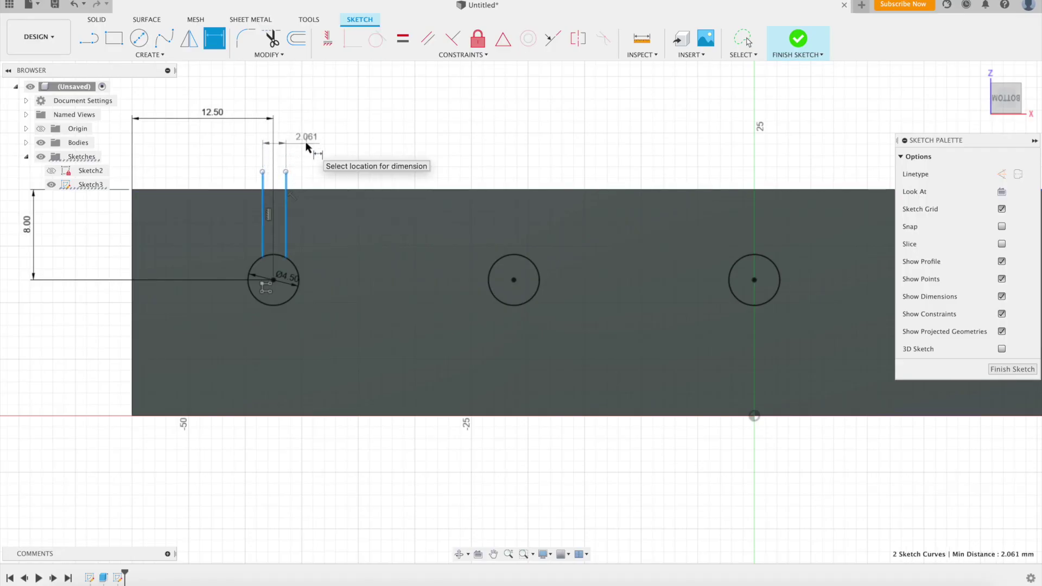
click(307, 147)
text(2.5)
key(Return)
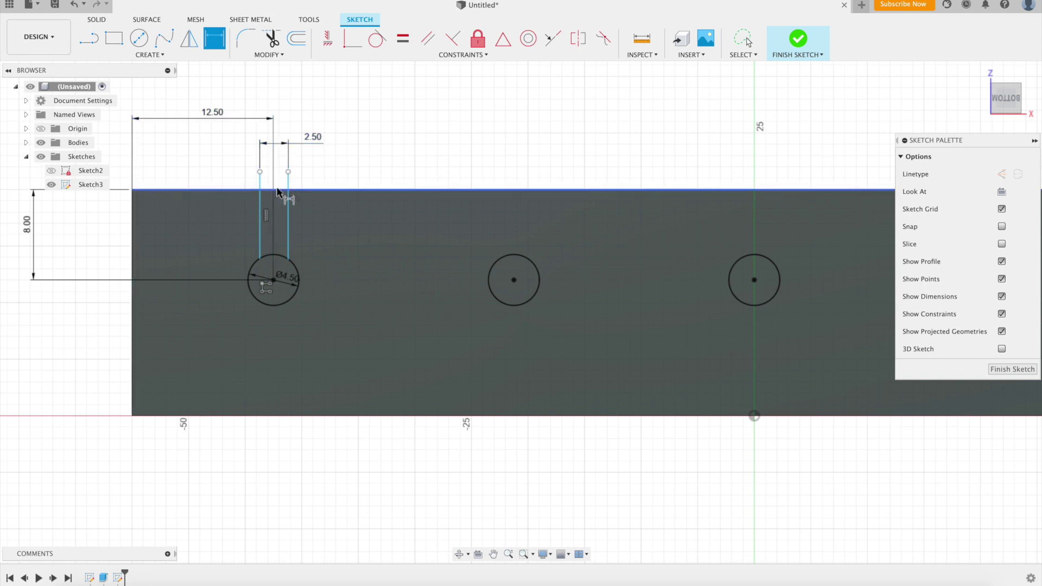
Check the 21.25 mm spacing between the left and middle hole centres with a temporary dimension.
click(274, 274)
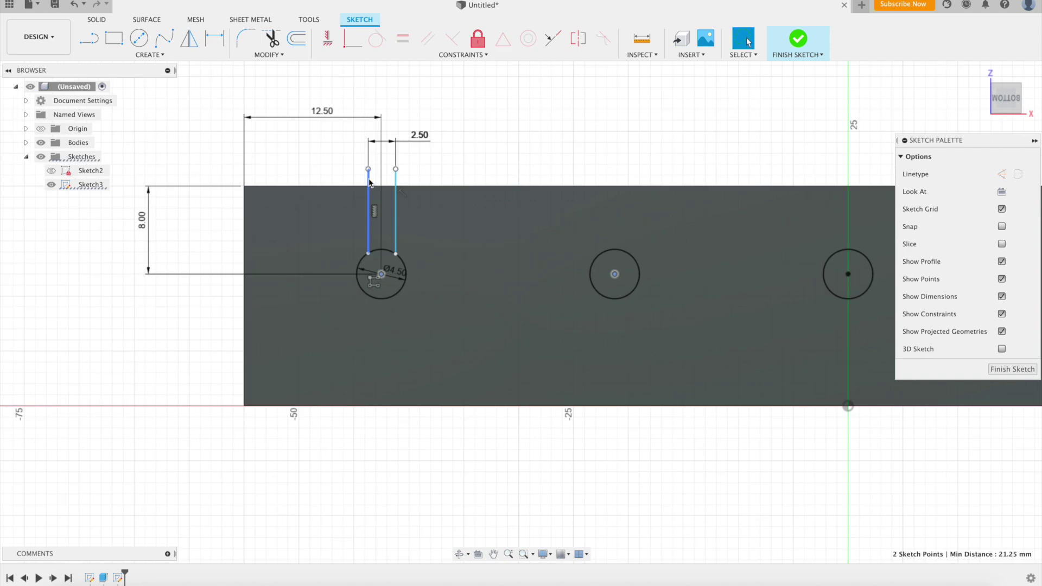
click(216, 41)
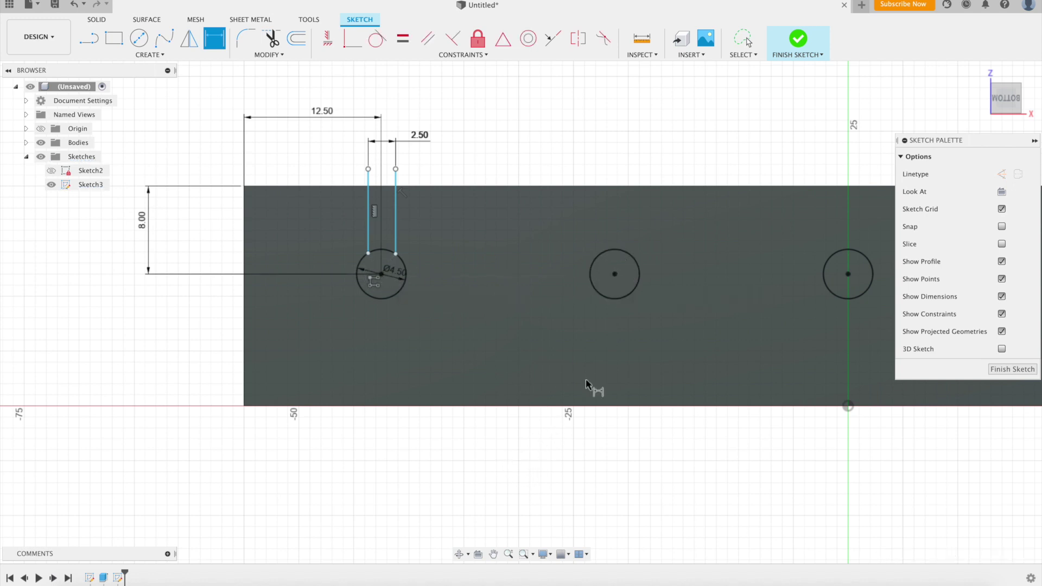
click(615, 275)
click(382, 275)
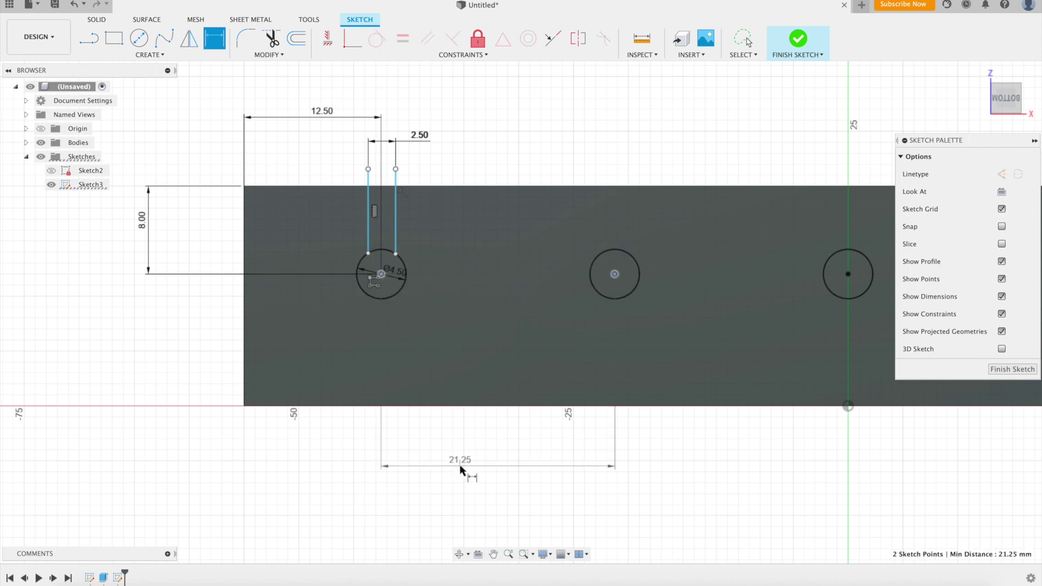
click(491, 461)
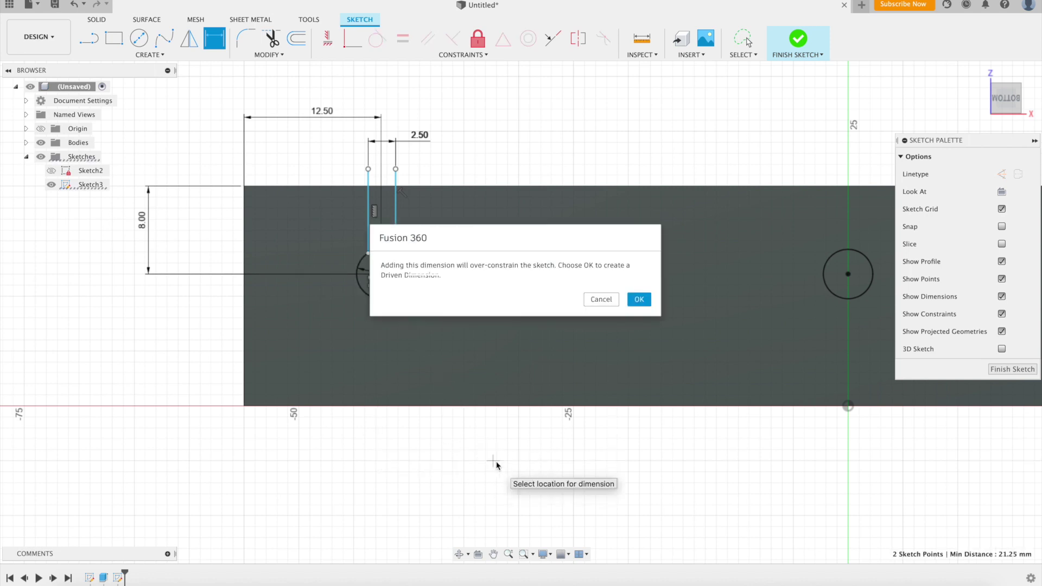
click(602, 301)
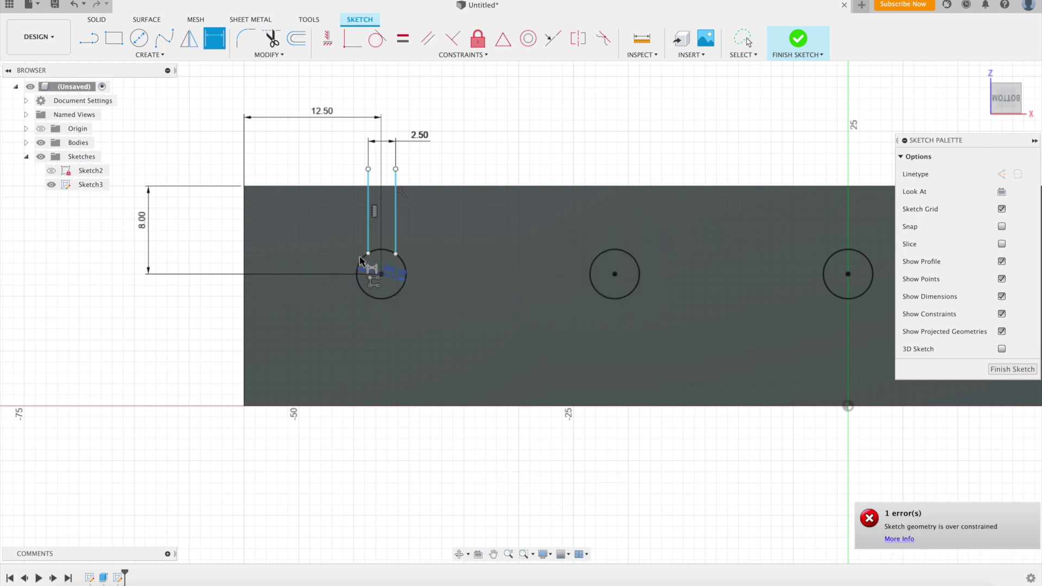
Copy the pair of slot lines and move two copies over the next holes.
click(369, 185)
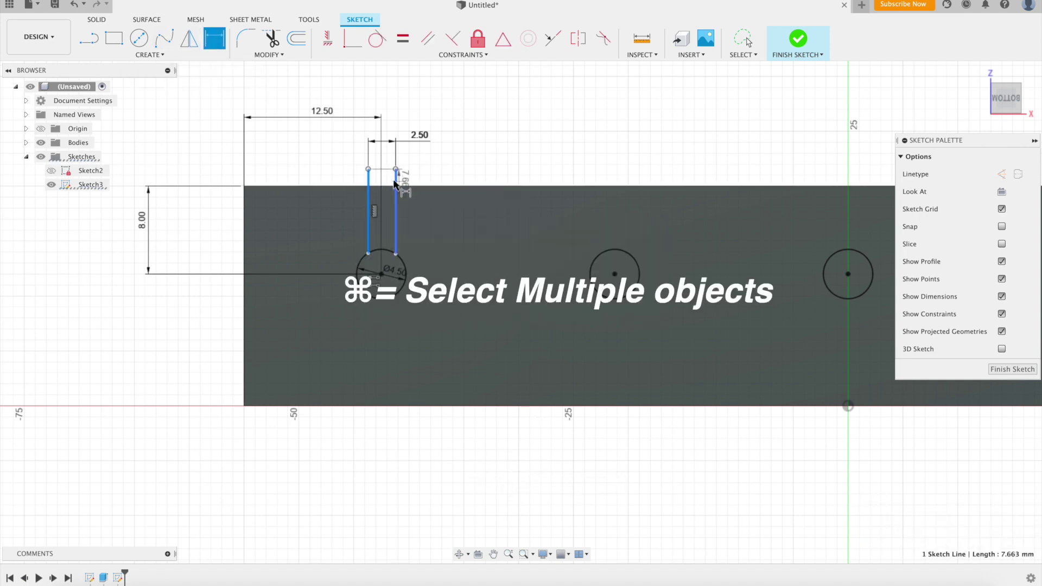
super+click(396, 184)
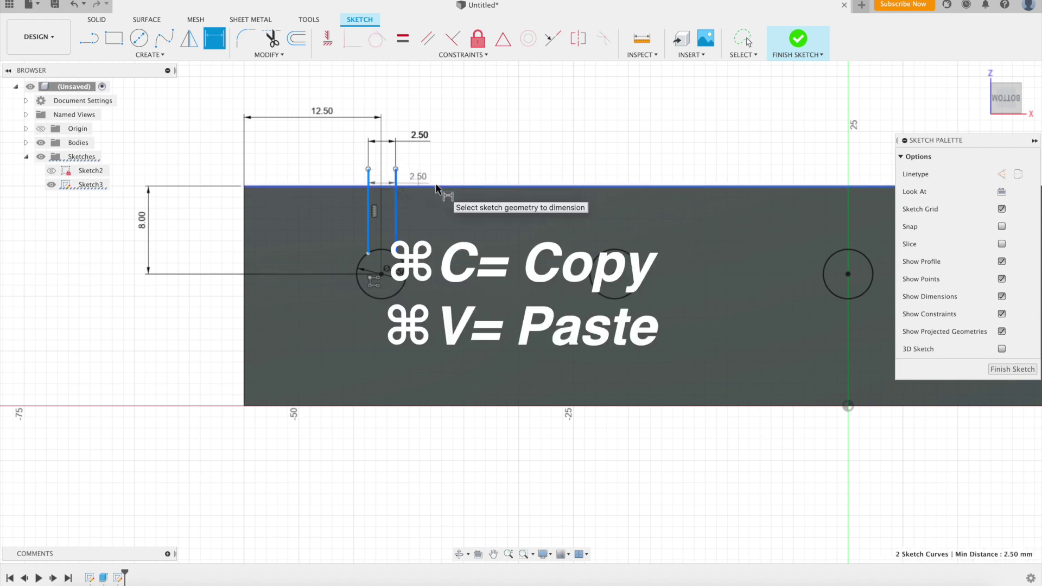
key(super+c)
key(super+v)
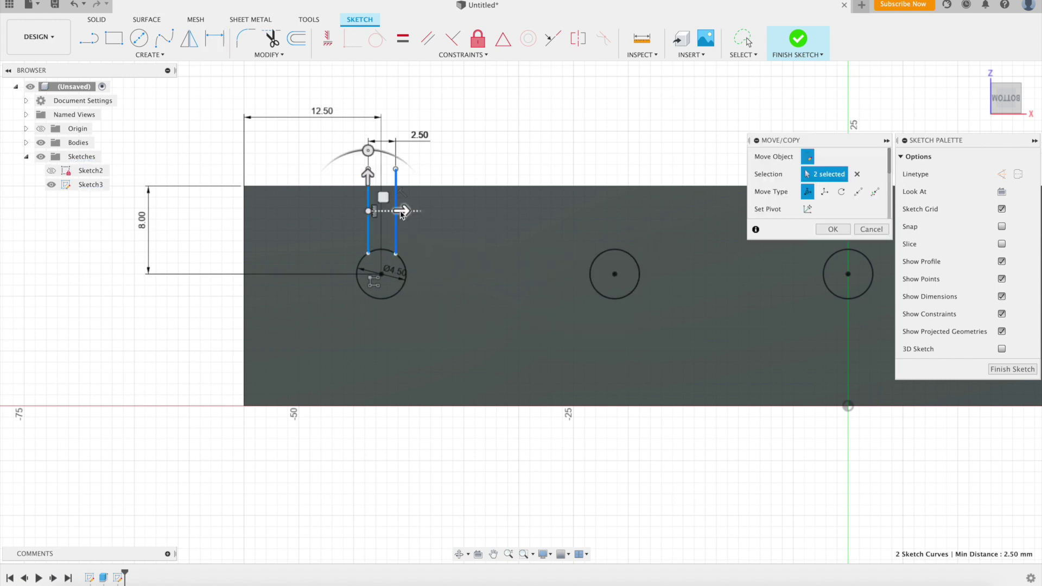
drag(404, 213, 637, 213)
key(BackSpace)
key(BackSpace)
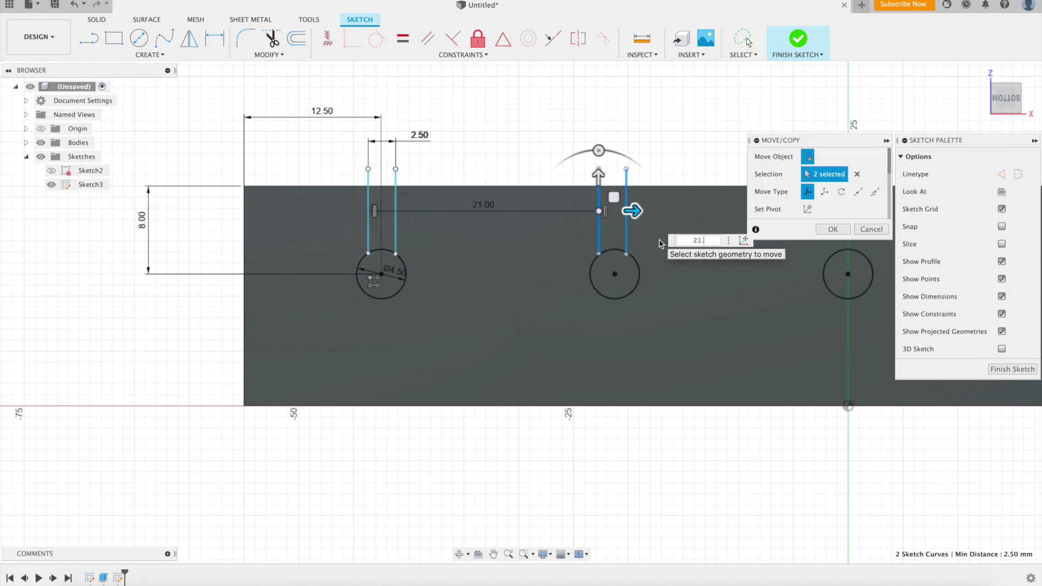
key(Return)
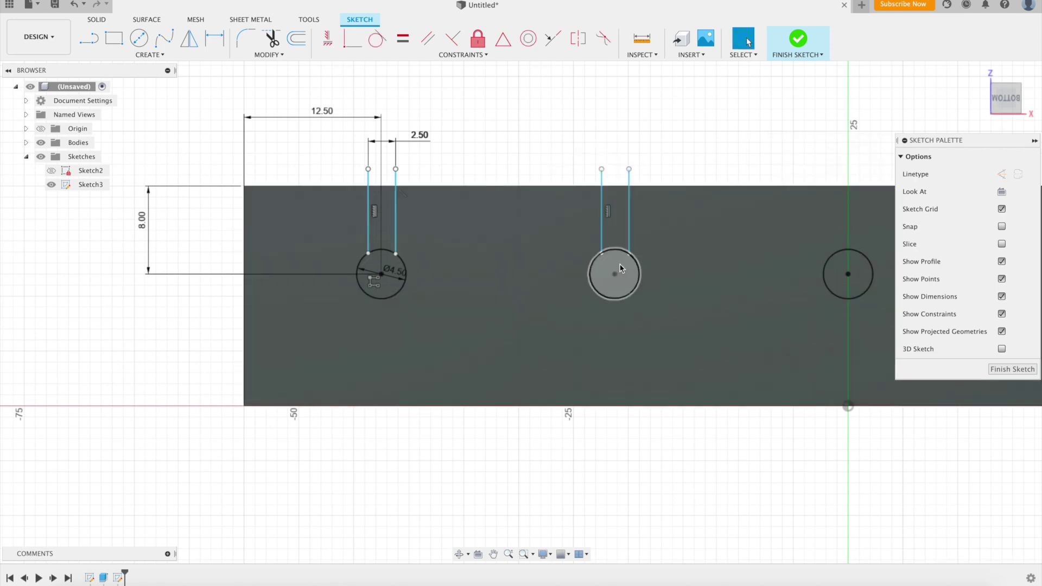
middle_drag(615, 260, 342, 235)
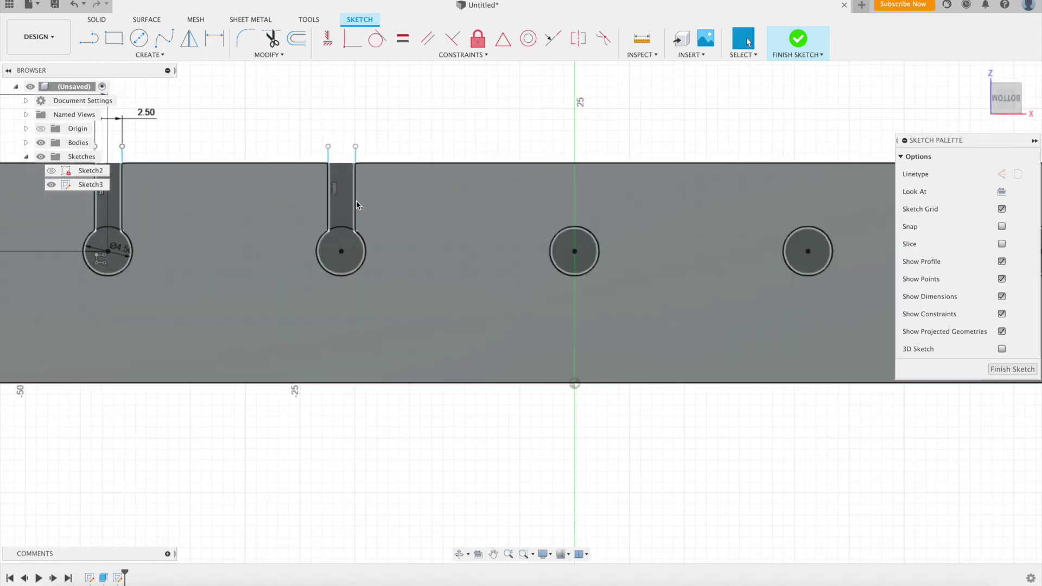
key(m)
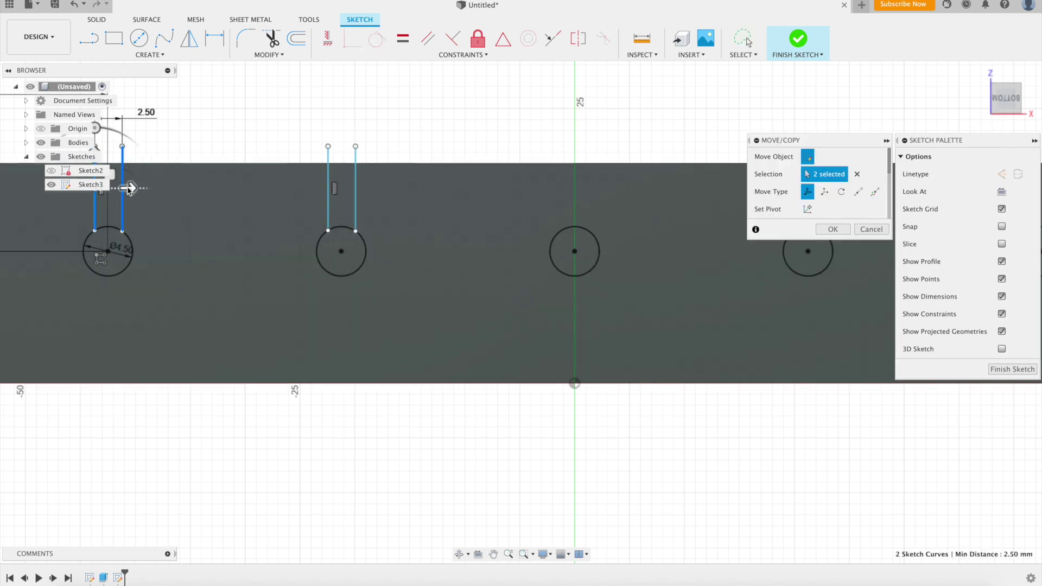
drag(128, 187, 593, 188)
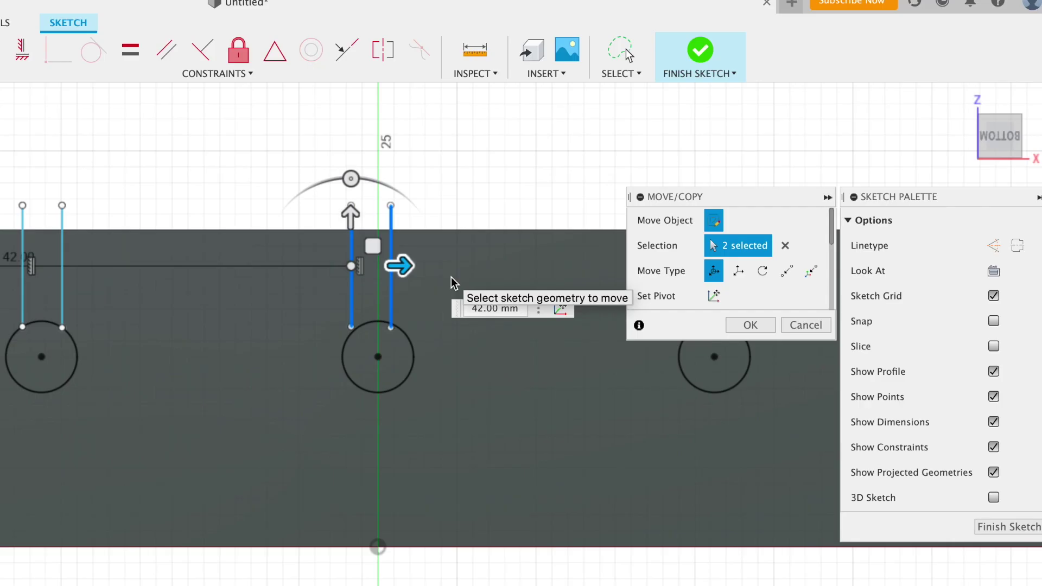
key(BackSpace)
key(BackSpace)
key(BackSpace)
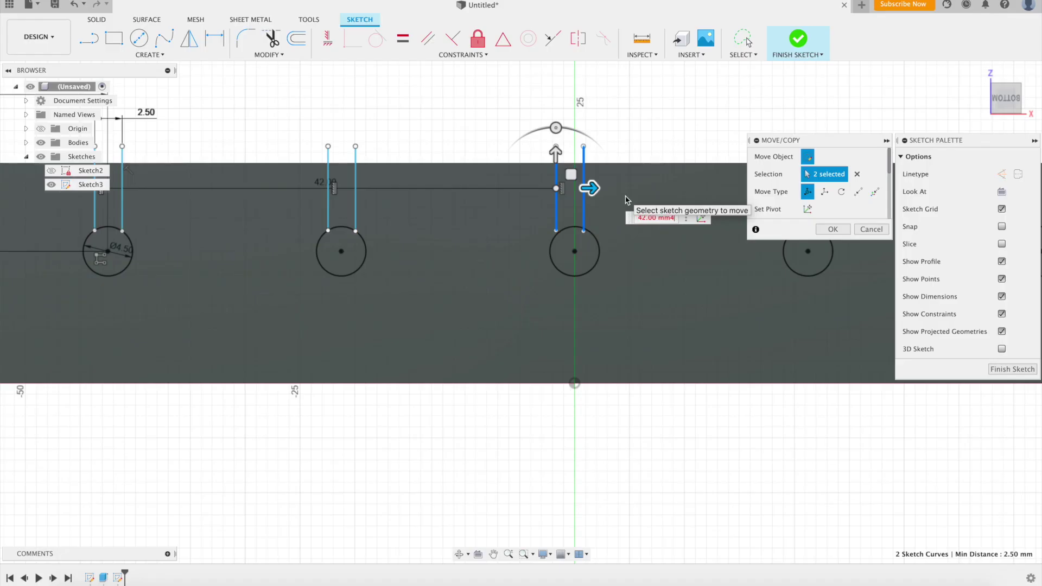
text(5)
key(Return)
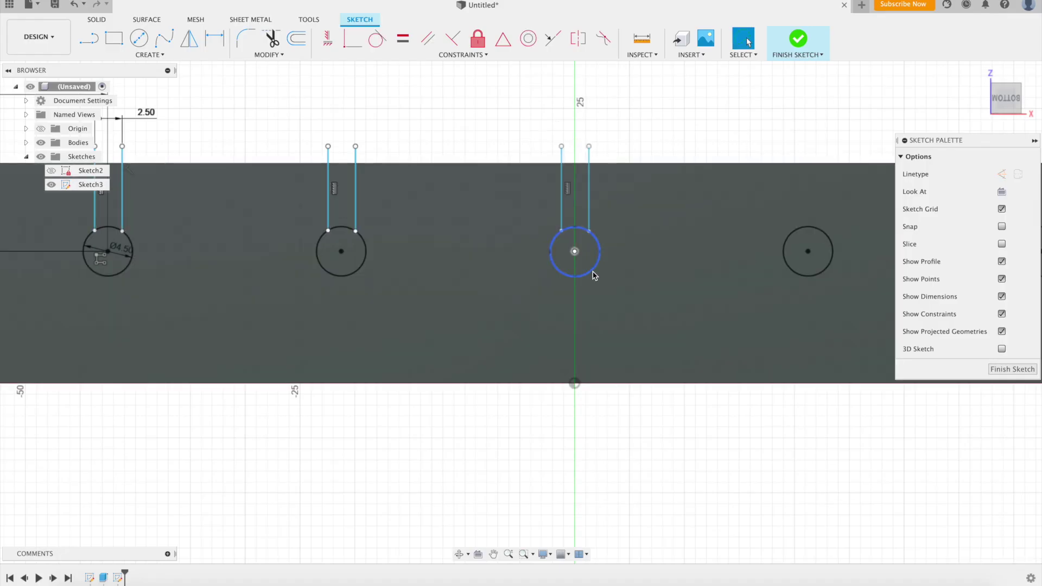
Paste two more slot-line copies, moved 42.5+21.2 and 21.25*4 onto the last holes.
key(m)
drag(129, 187, 679, 187)
text(42.5+)
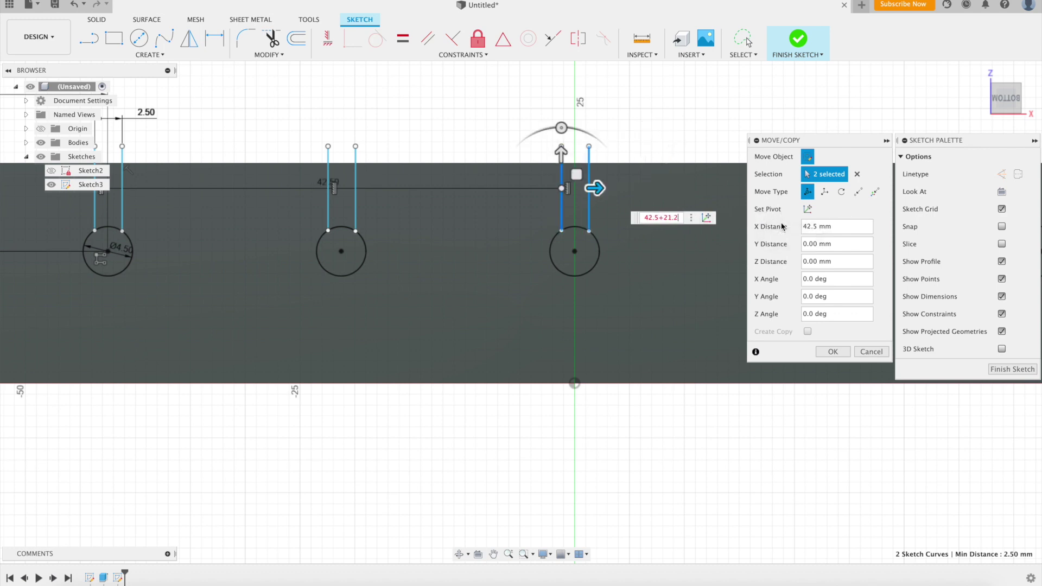
text(21.2)
key(Return)
mouse_move(739, 251)
middle_down()
mouse_move(542, 268)
mouse_move(263, 239)
mouse_move(302, 240)
middle_up()
scroll(296, 285, down, 3)
middle_drag(295, 286, 510, 293)
scroll(511, 293, down, 2)
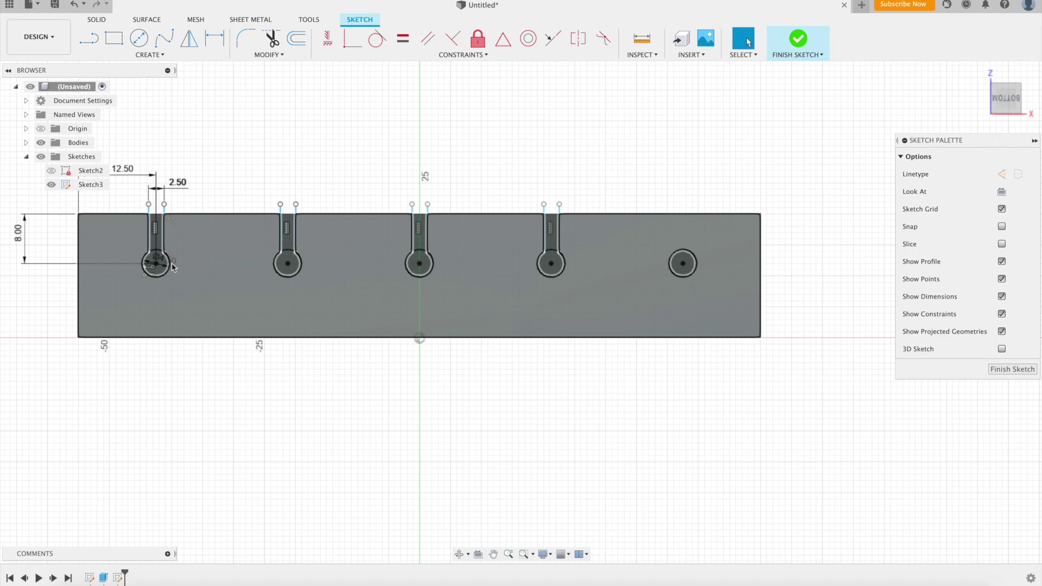
key(m)
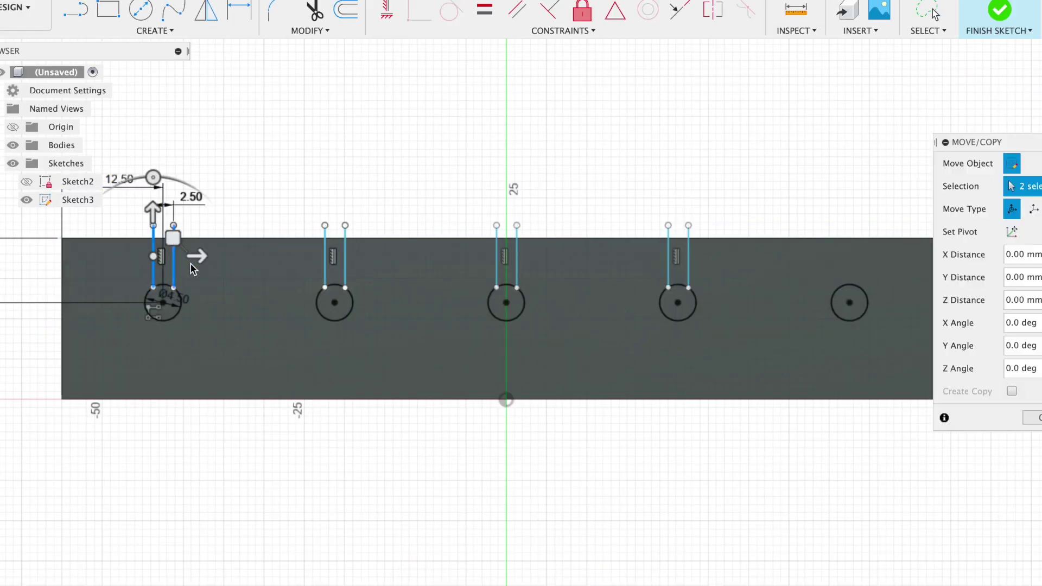
drag(190, 263, 344, 263)
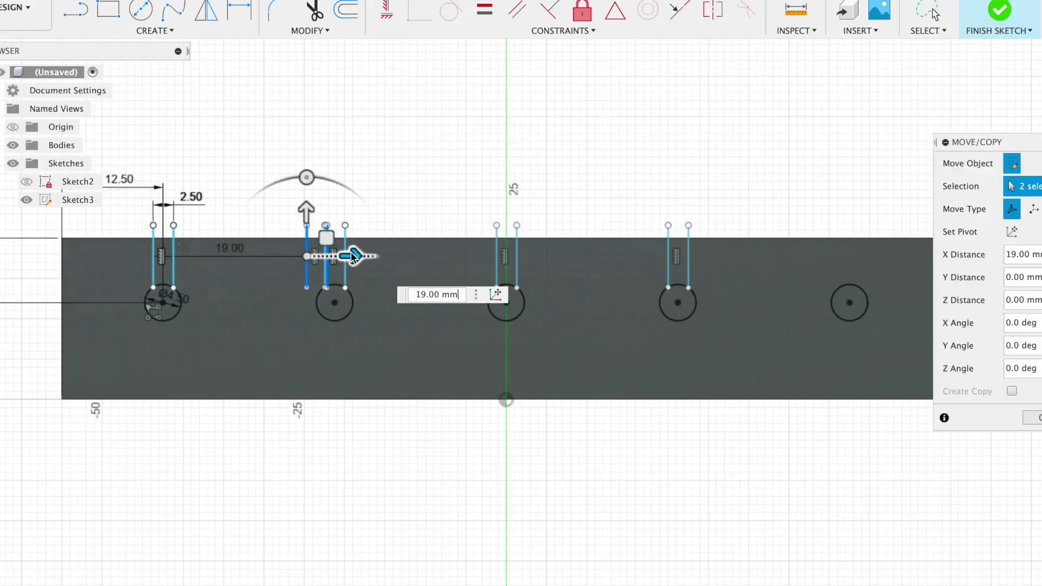
text(21.25*4)
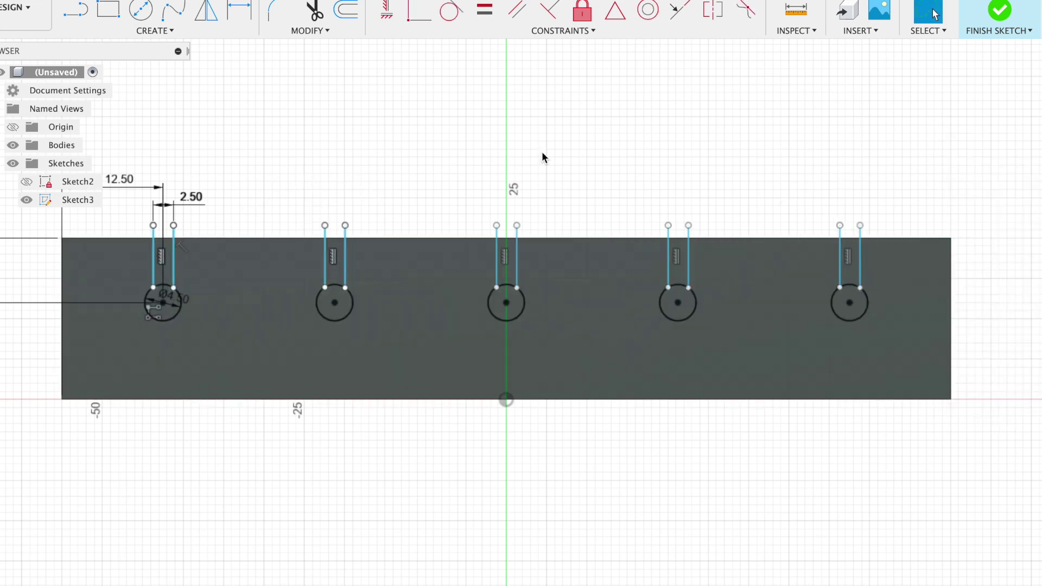
key(Return)
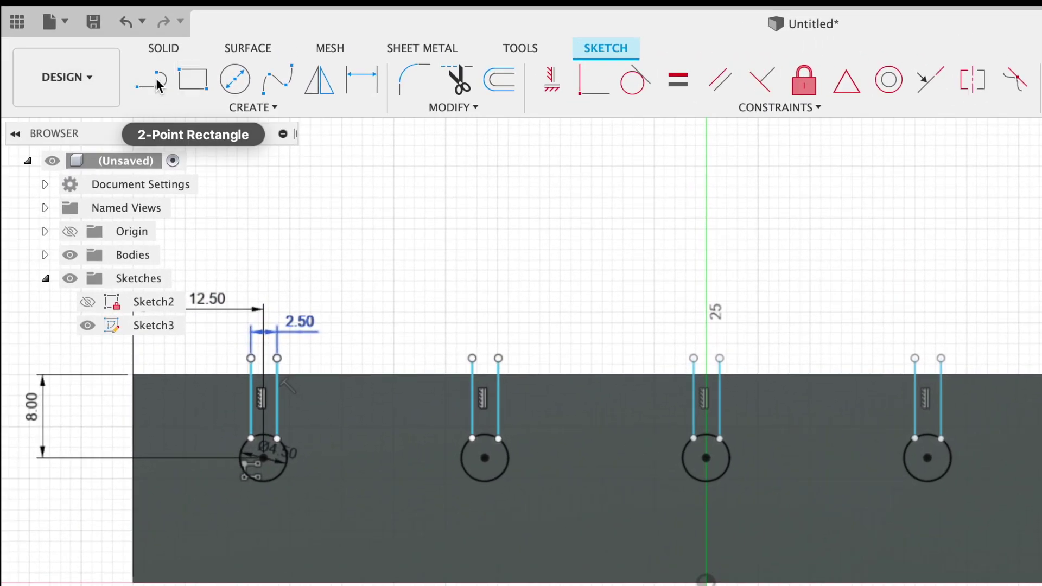
Draw short lines closing the top of each of the five slots.
click(89, 38)
click(251, 359)
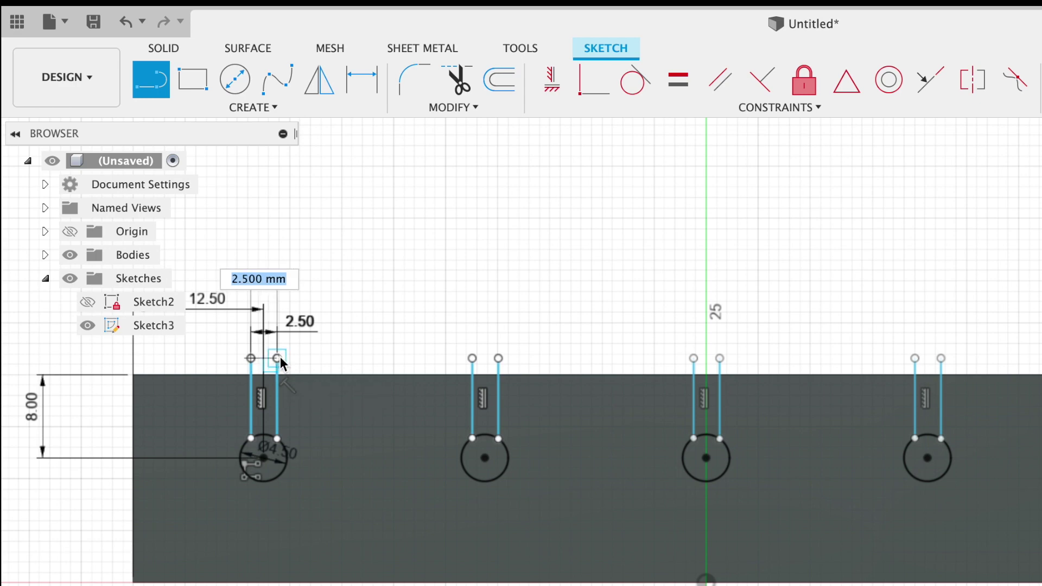
click(277, 359)
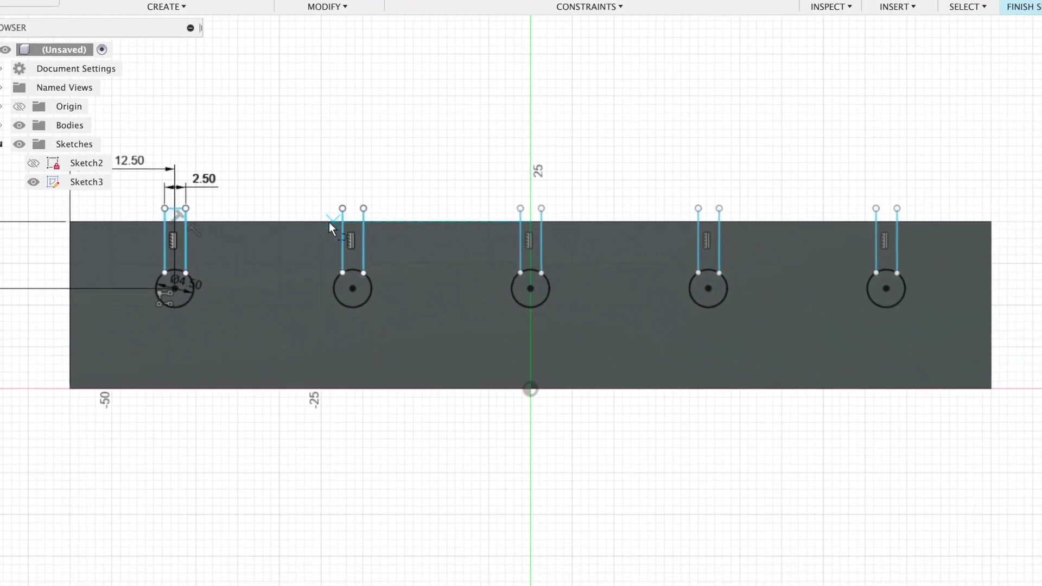
click(343, 208)
double_click(363, 208)
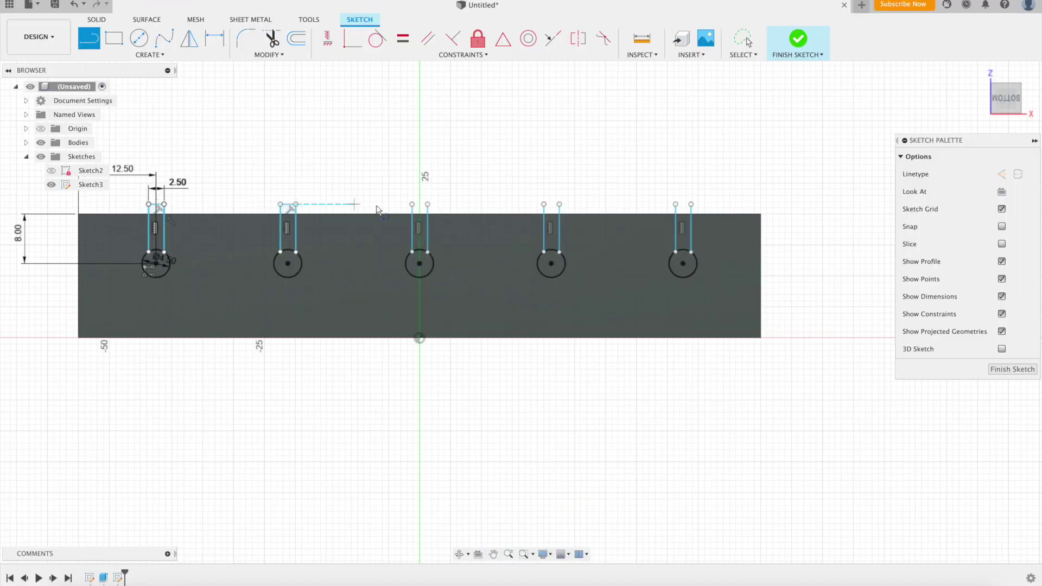
click(520, 208)
double_click(541, 209)
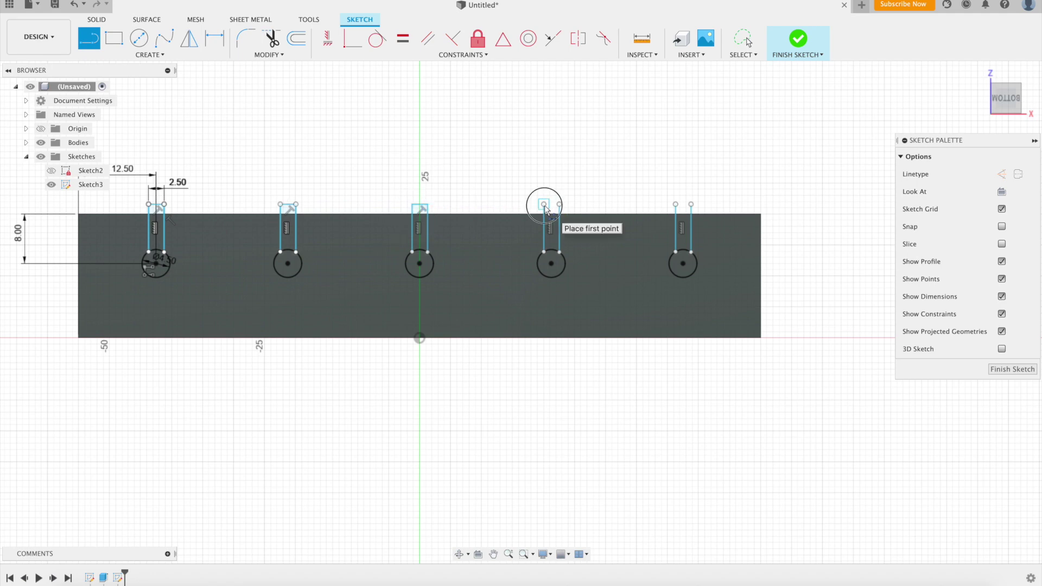
click(544, 204)
double_click(559, 205)
click(675, 205)
double_click(691, 204)
scroll(680, 252, up, 10)
Draw short lines closing the bottom of each slot.
click(675, 252)
double_click(755, 253)
scroll(689, 266, down, 5)
click(329, 259)
scroll(569, 261, down, 3)
double_click(544, 251)
click(350, 250)
double_click(324, 251)
middle_drag(250, 256, 480, 265)
click(365, 262)
double_click(340, 262)
scroll(424, 285, down, 3)
key(Escape)
scroll(301, 262, down, 3)
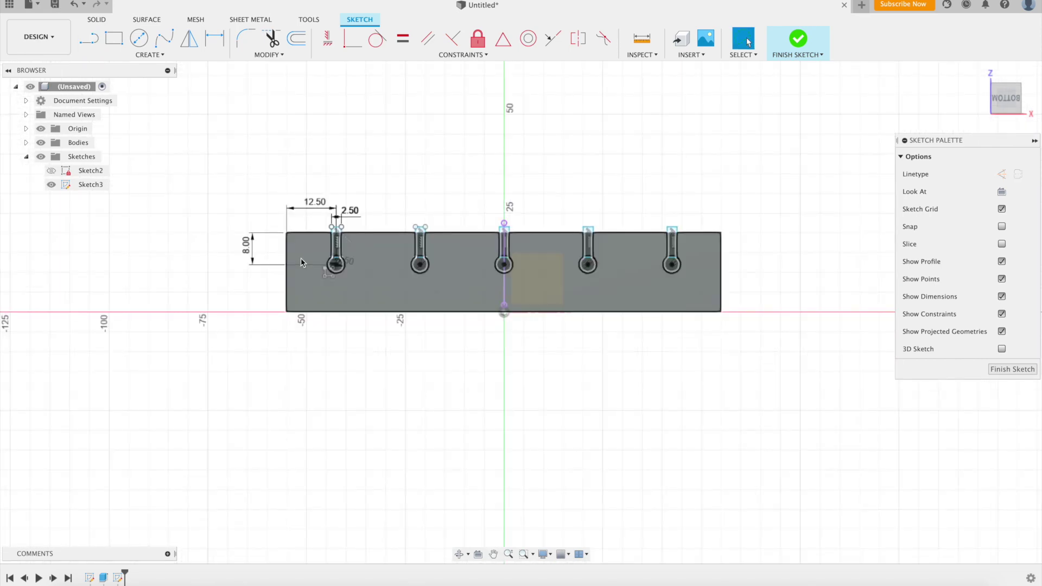
scroll(301, 259, up, 5)
middle_drag(300, 261, 174, 246)
Draw a fit-point spline from the left edge to the top edge, curving it into a corner arc.
click(164, 38)
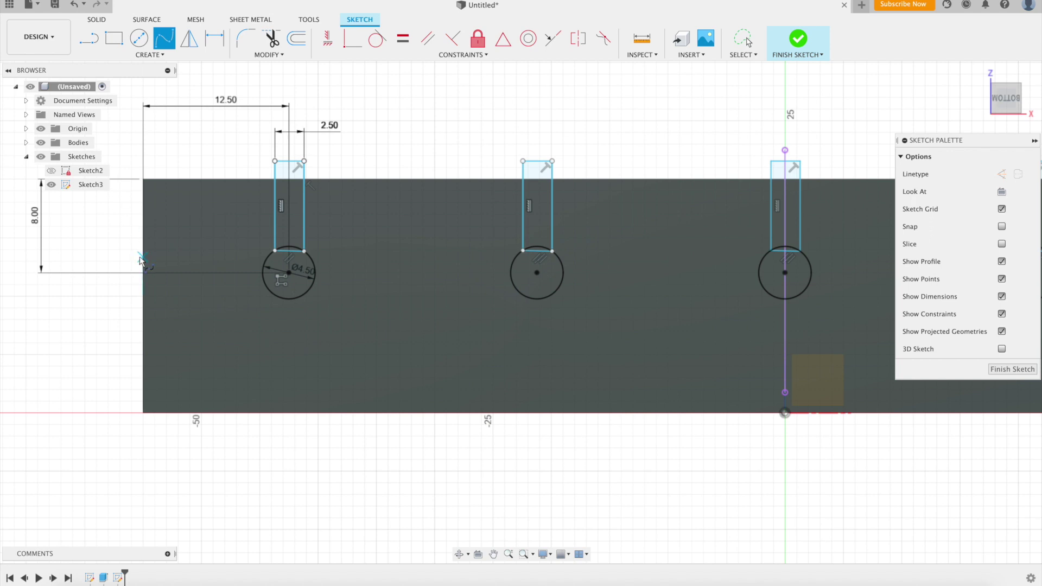
click(145, 296)
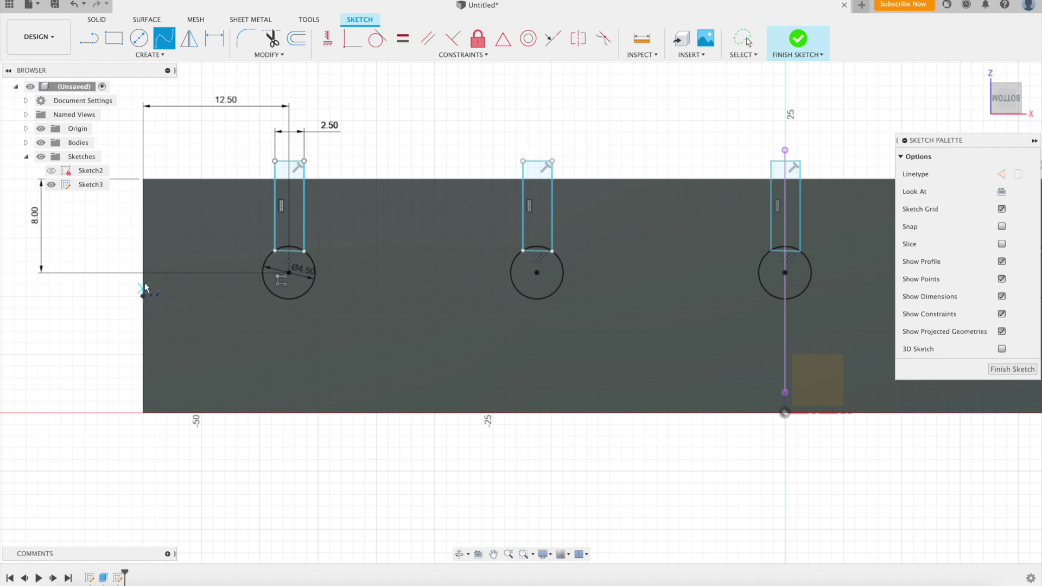
click(267, 199)
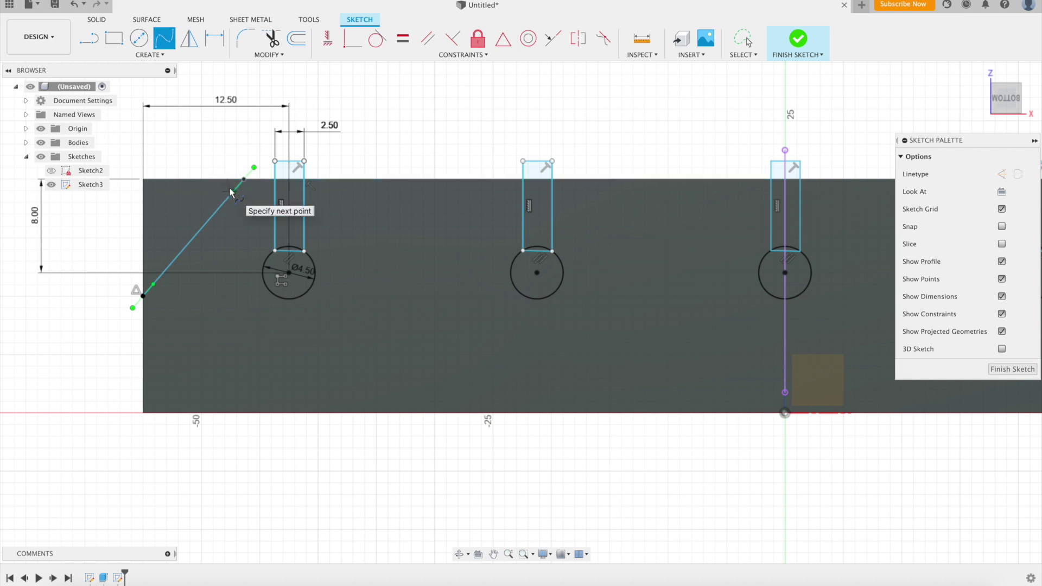
drag(254, 168, 229, 183)
drag(144, 293, 144, 274)
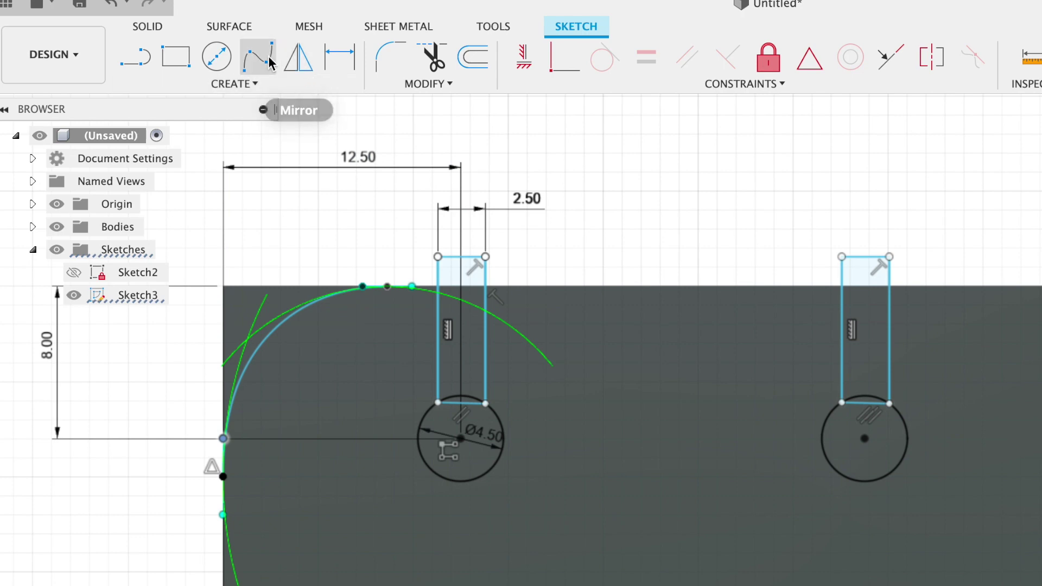
Mirror only the corner spline across the vertical centre line, with the body hidden.
click(300, 57)
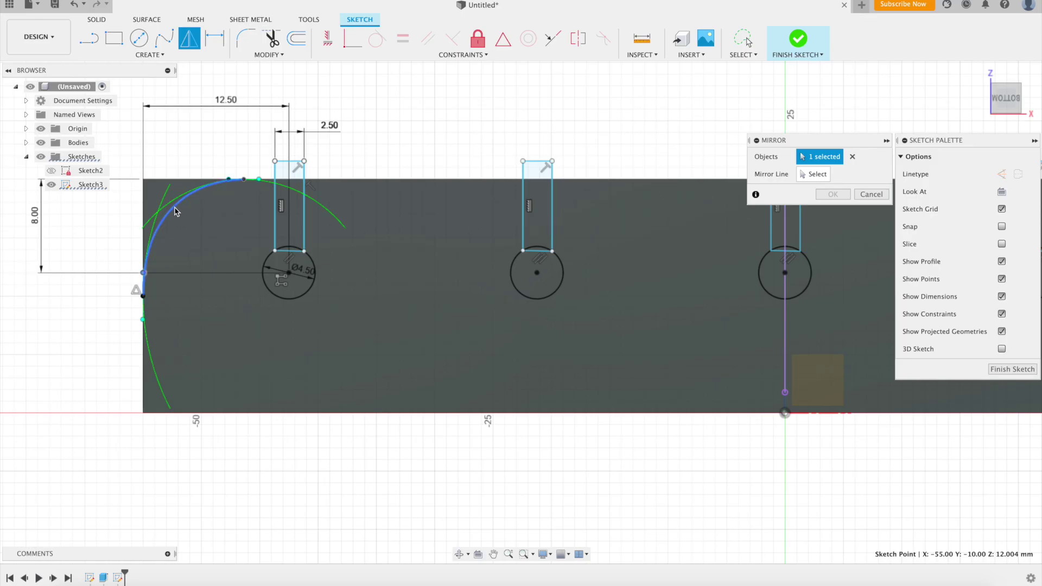
click(176, 211)
click(854, 156)
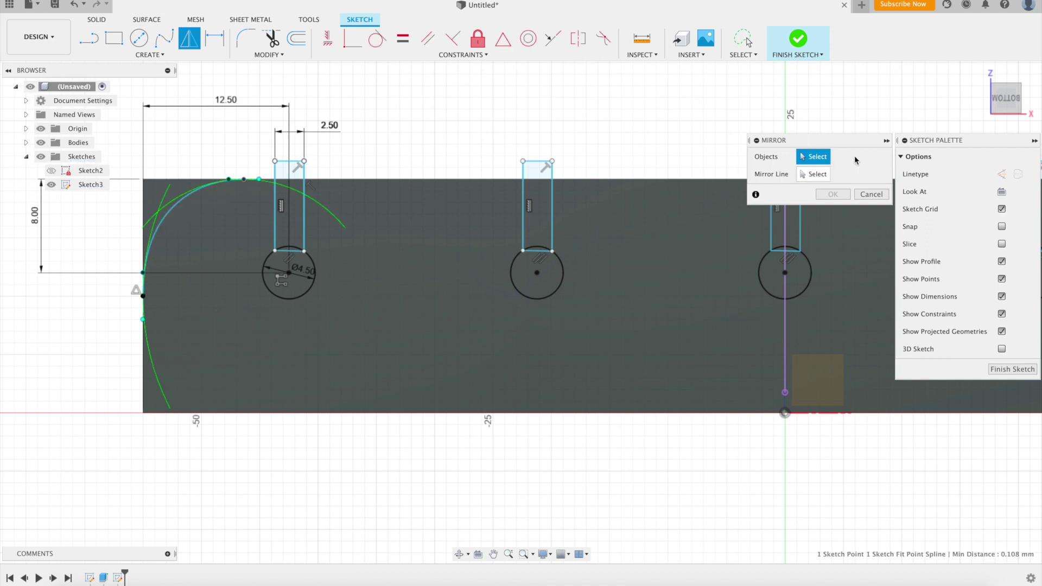
click(181, 208)
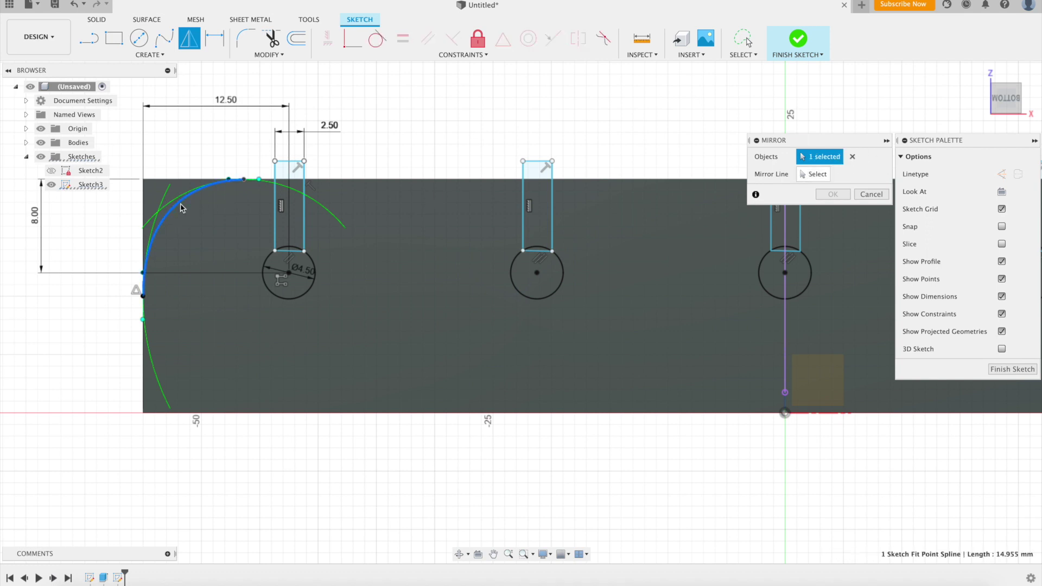
click(817, 175)
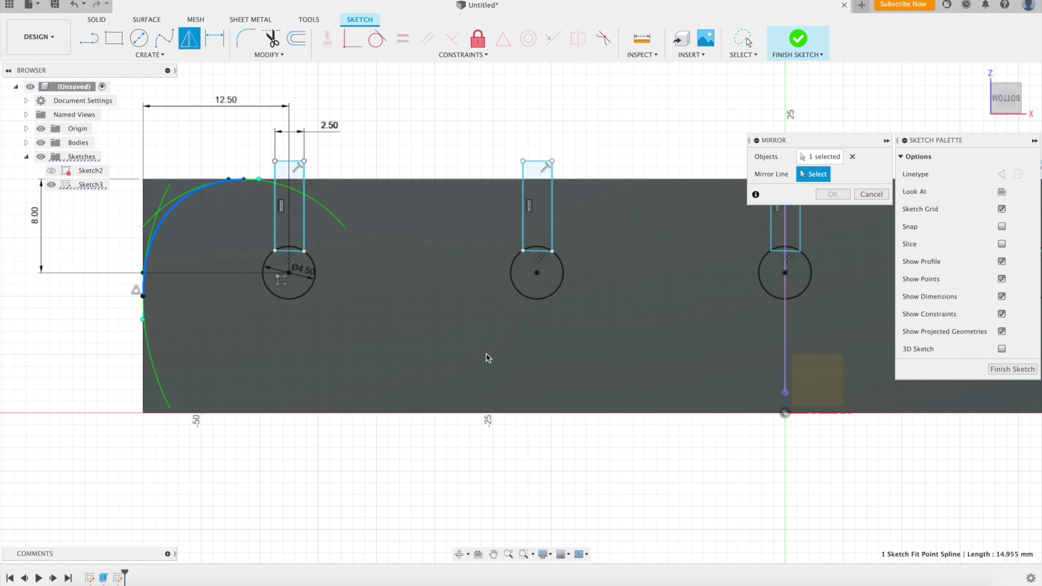
click(41, 145)
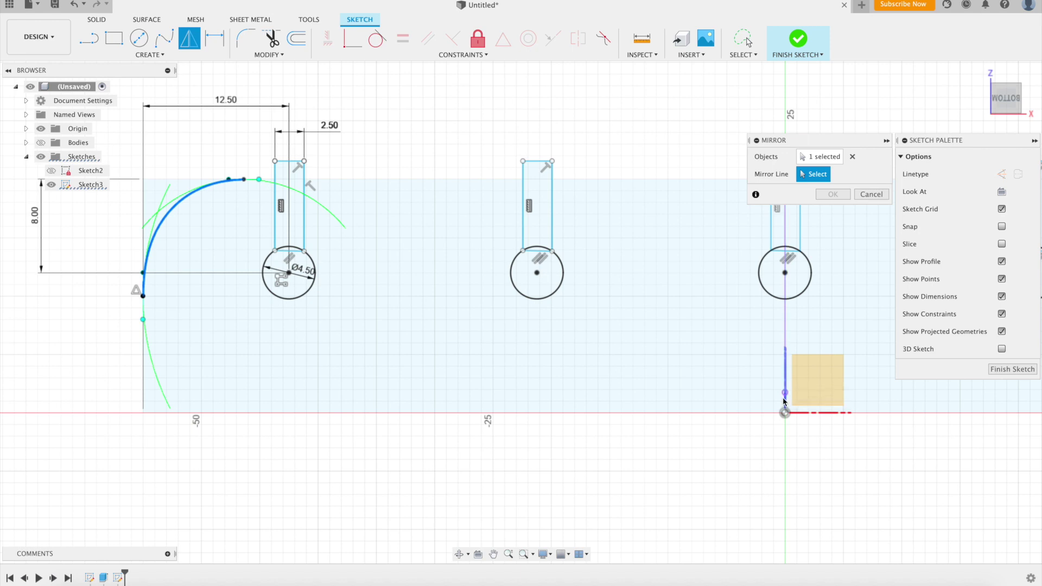
click(785, 402)
click(833, 195)
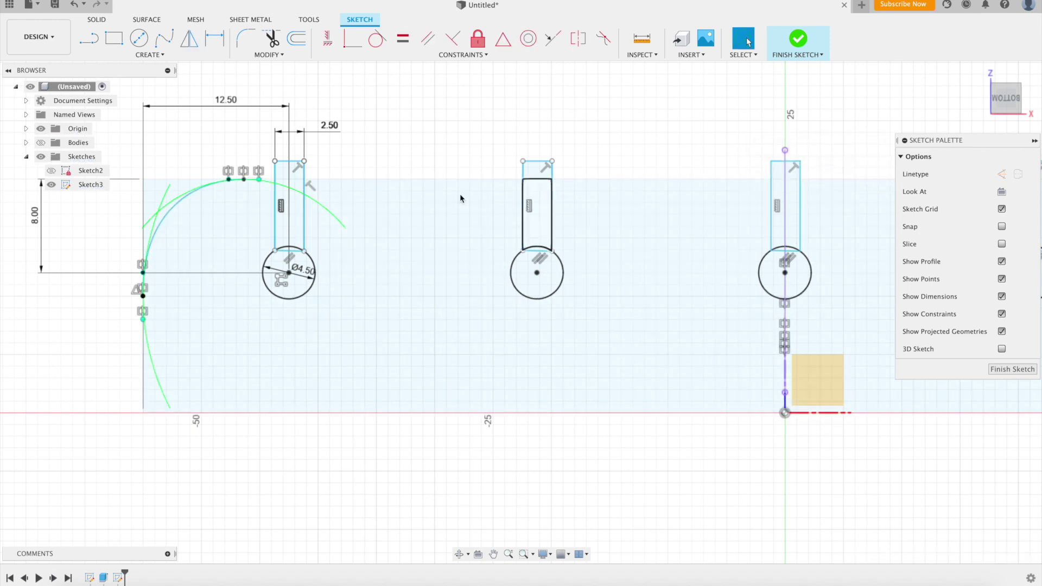
Bring the full mirrored profile and its dimensions into view, then show the solid body again.
scroll(373, 273, down, 3)
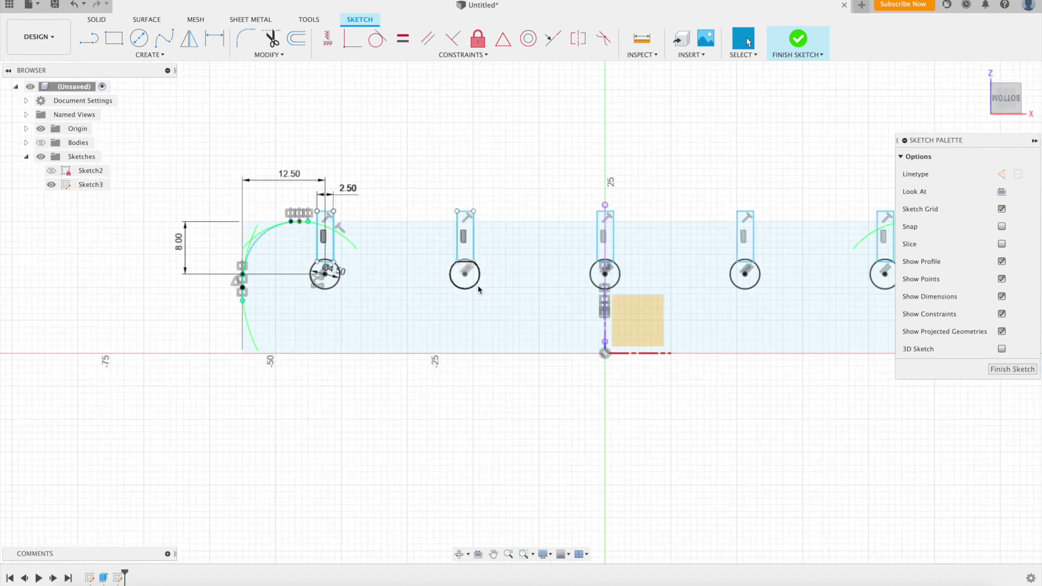
middle_drag(483, 295, 255, 268)
key(Escape)
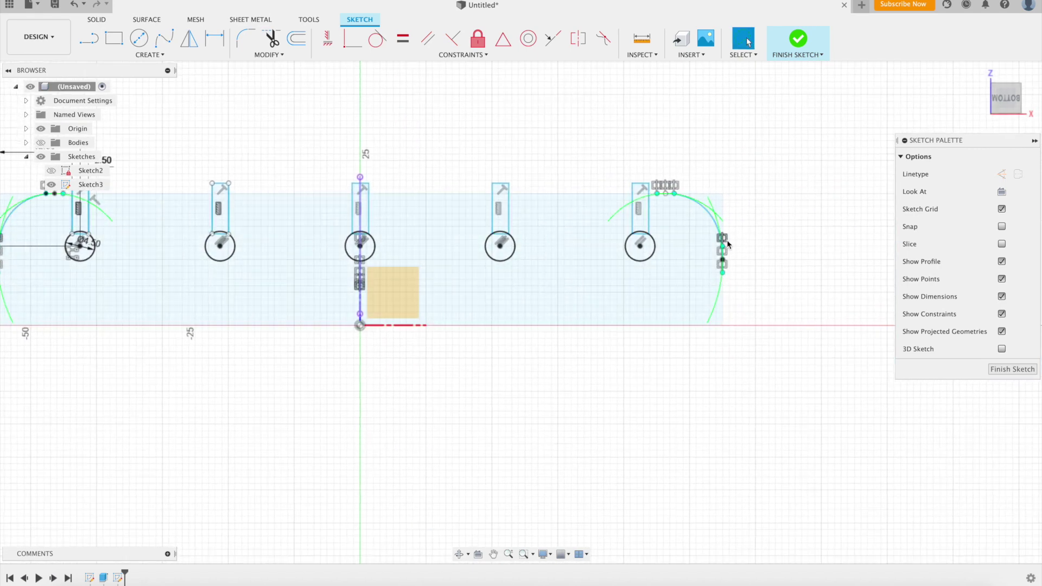
scroll(586, 235, down, 2)
middle_drag(418, 232, 603, 234)
click(57, 173)
click(39, 144)
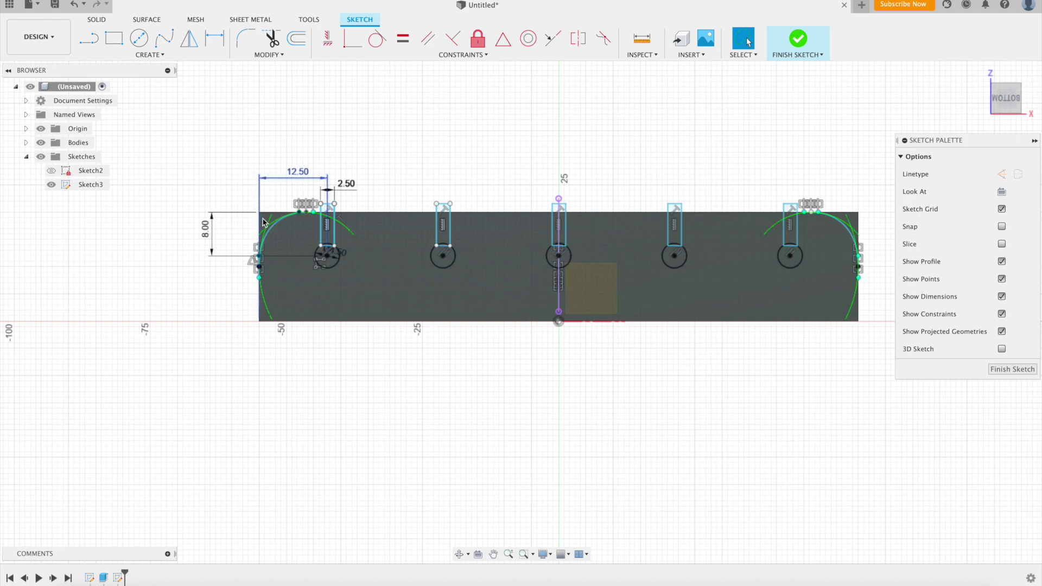
Select the top-left rounded corner region plus the first keyhole circle, slot rectangles and lens.
scroll(264, 223, up, 5)
click(266, 221)
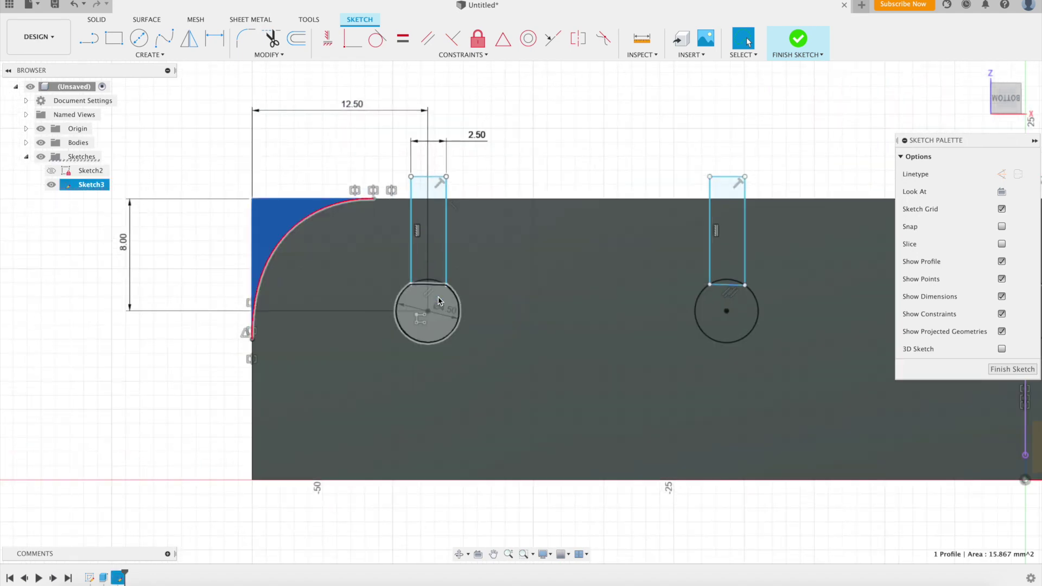
shift+click(439, 300)
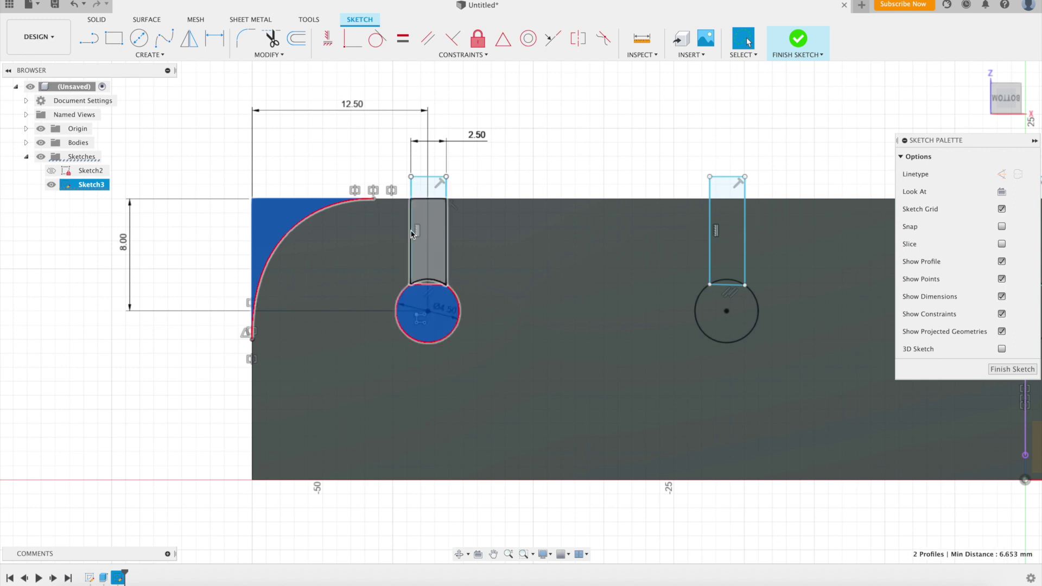
shift+click(433, 241)
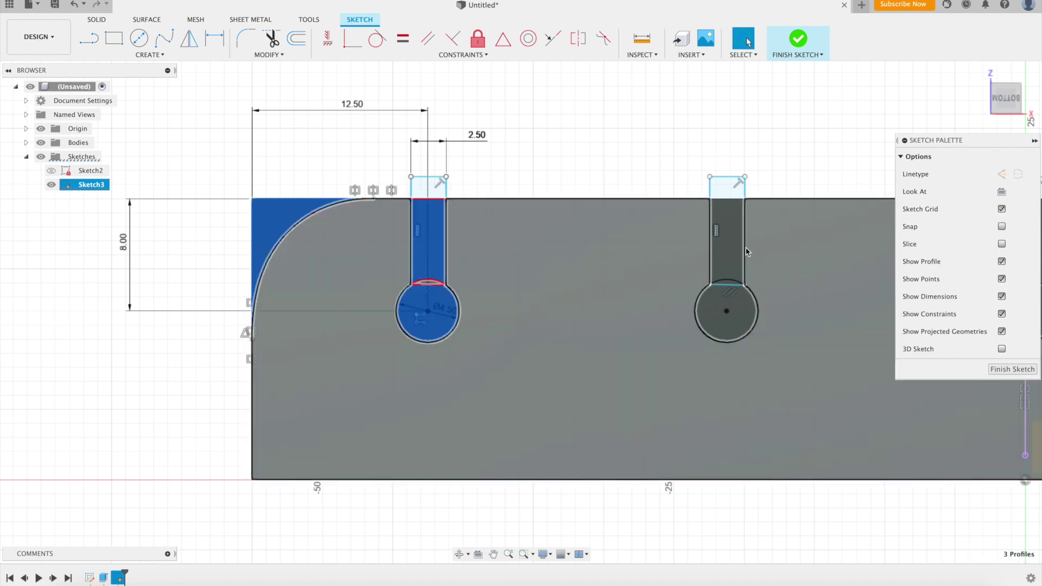
shift+click(732, 260)
scroll(451, 281, up, 5)
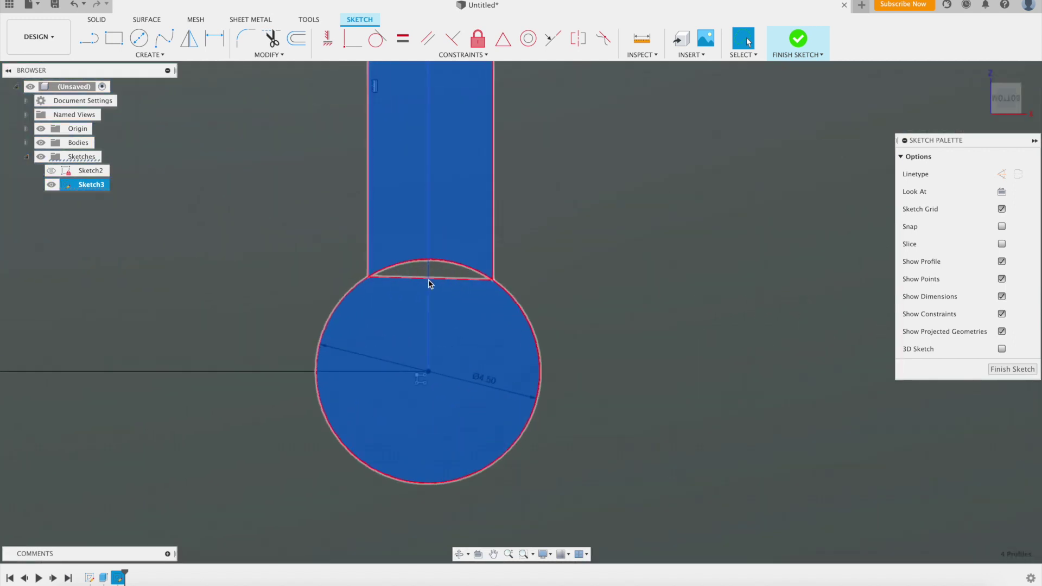
shift+click(428, 282)
Add the remaining keyhole circles, slot rectangles and lens regions until all 20 profiles are selected.
scroll(546, 320, down, 3)
scroll(546, 320, down, 2)
middle_drag(872, 326, 505, 305)
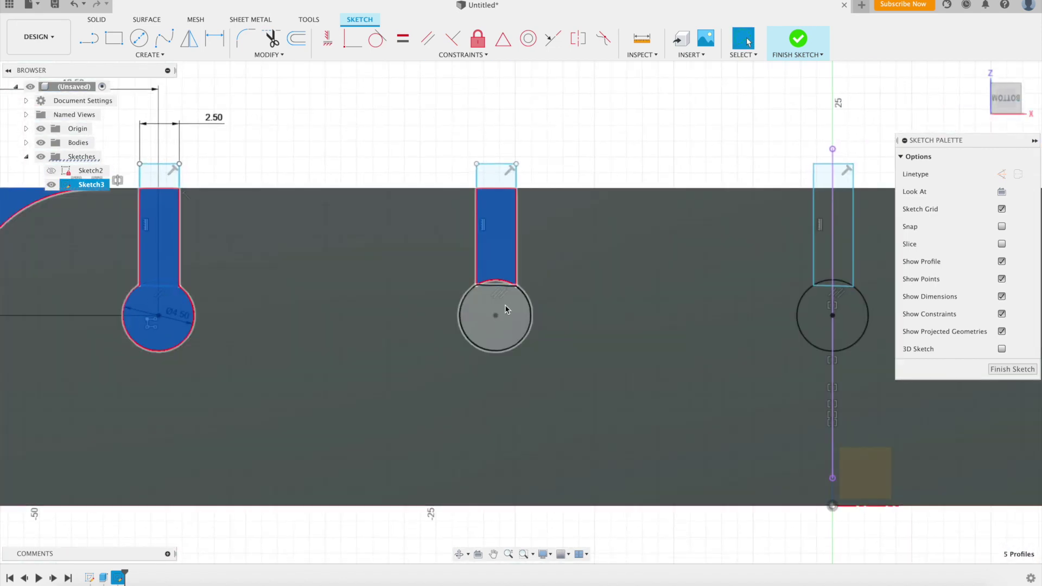
shift+click(505, 305)
scroll(599, 256, up, 2)
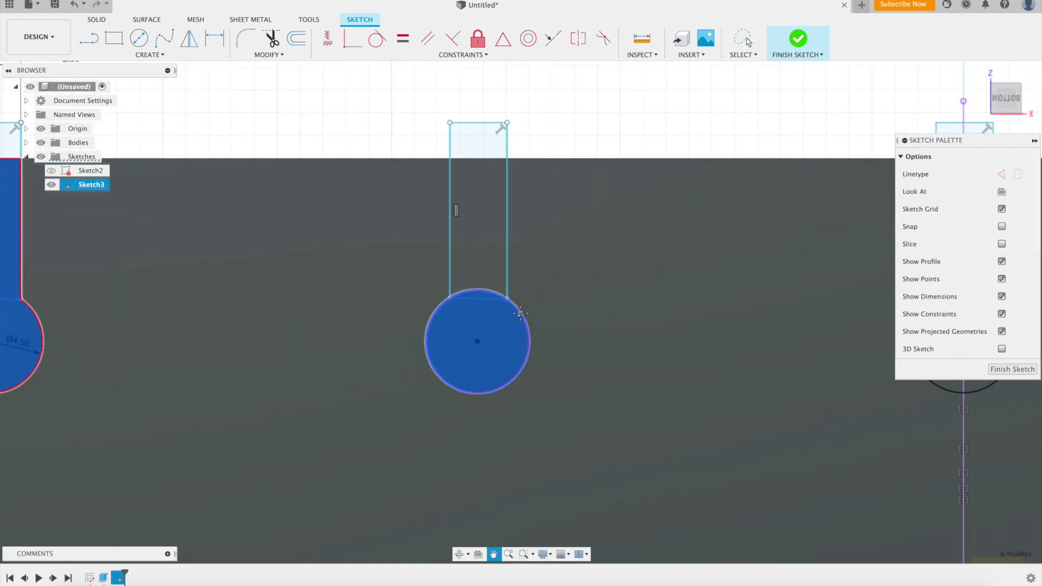
middle_drag(962, 242, 481, 251)
shift+click(481, 250)
scroll(472, 296, up, 3)
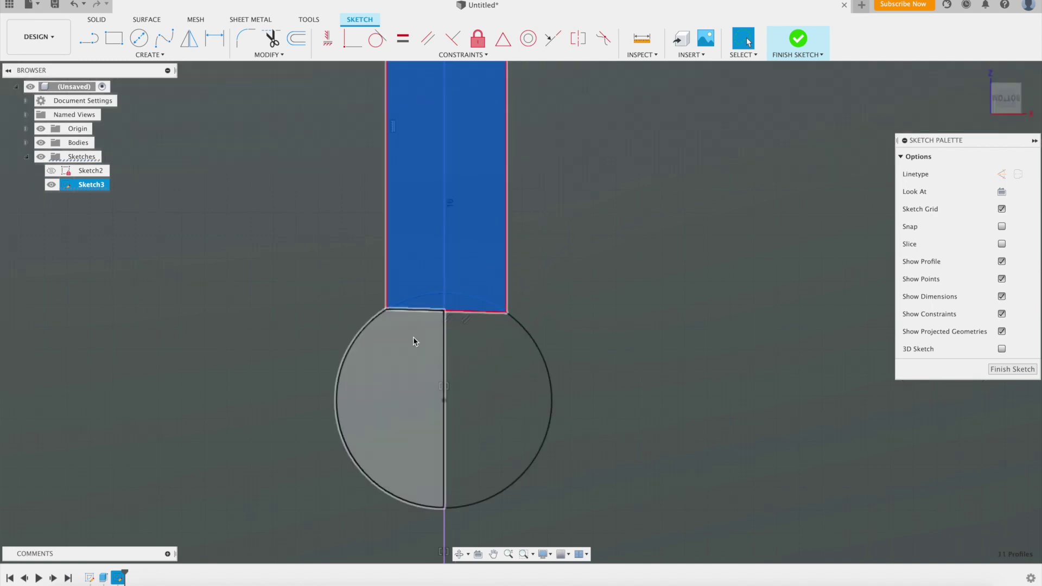
scroll(494, 313, down, 2)
shift+click(495, 314)
scroll(624, 344, down, 1)
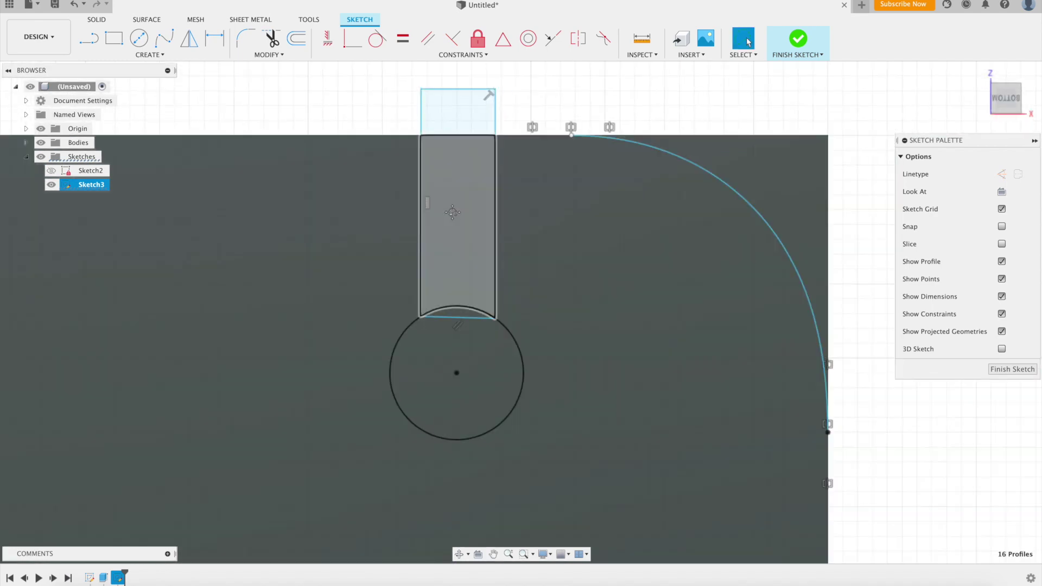
shift+click(461, 349)
scroll(722, 233, down, 2)
scroll(625, 271, up, 1)
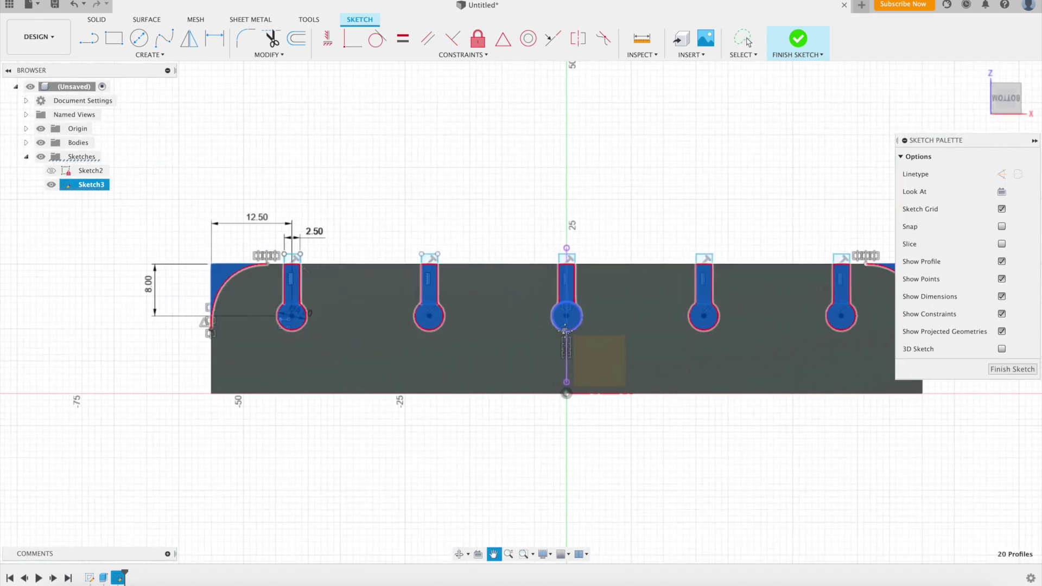
middle_drag(651, 286, 550, 286)
Extrude the selected regions as a cut -27 mm deep into the block.
key(e)
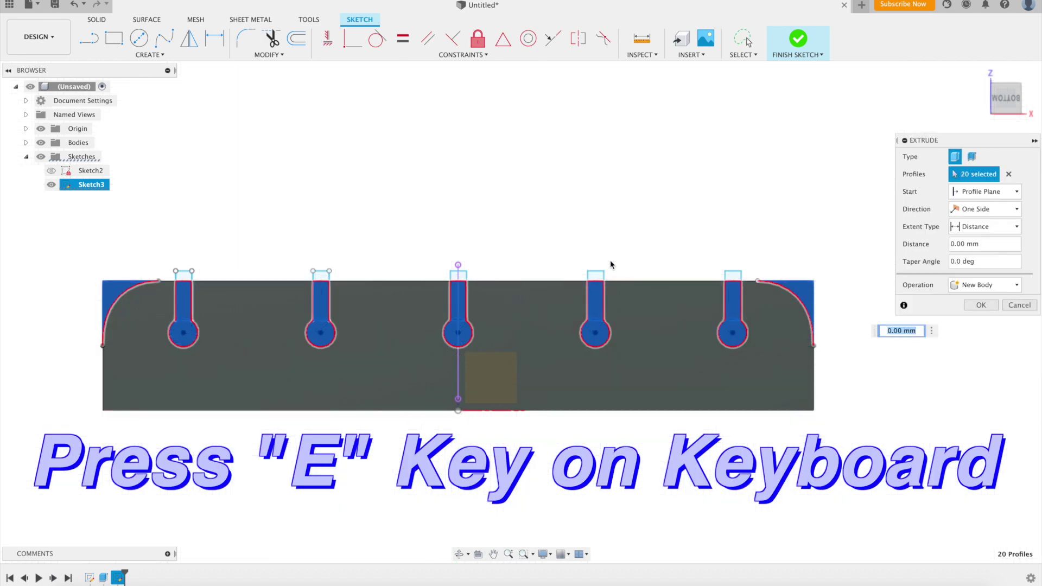
mouse_move(988, 98)
shift+middle_down()
mouse_move(919, 134)
mouse_move(938, 144)
shift+middle_up()
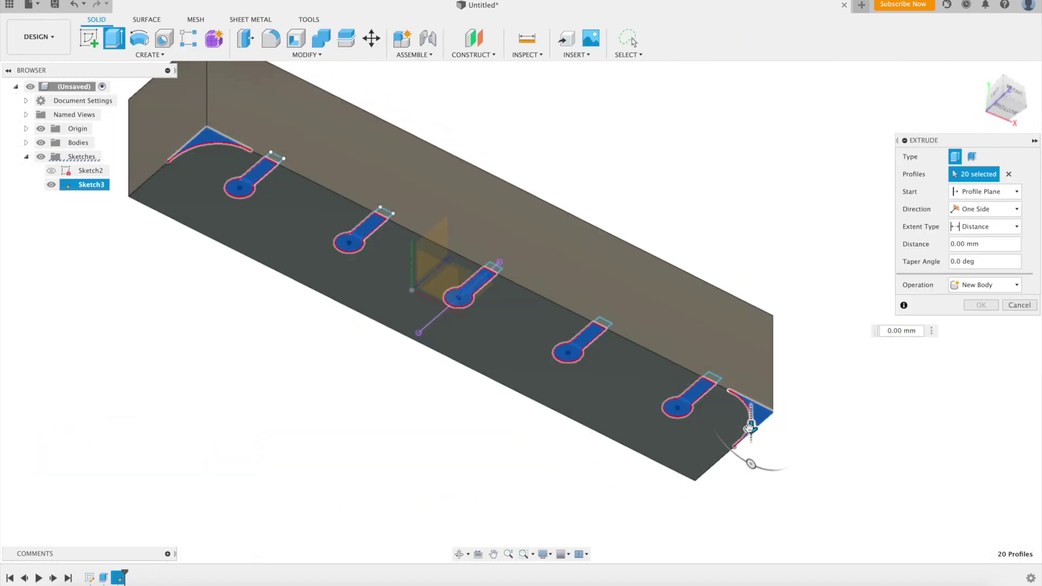
drag(751, 429, 753, 449)
drag(758, 398, 766, 298)
key(Return)
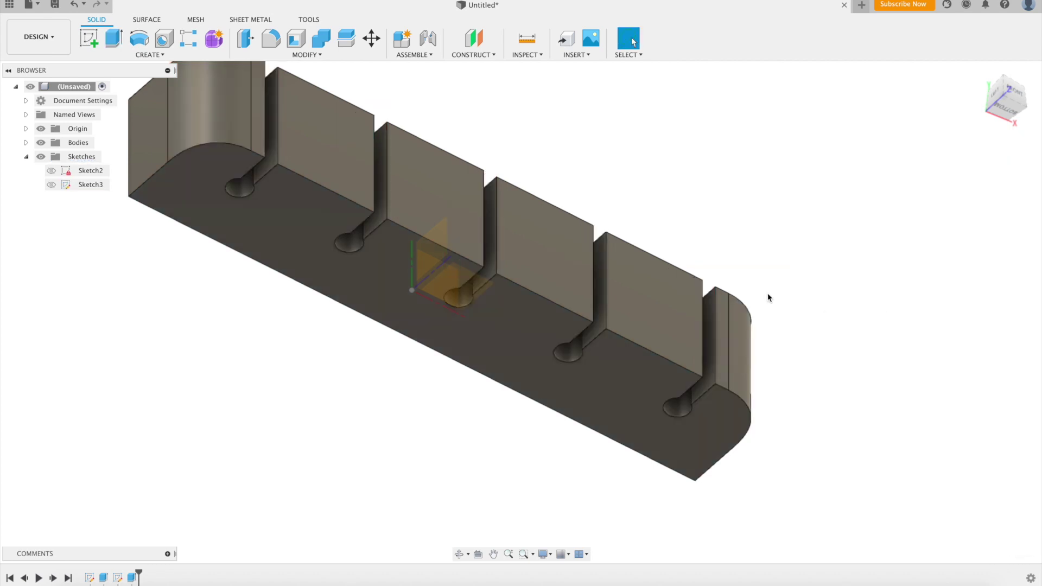
Inspect the cut slots from underneath, a corner isometric and the right side.
click(1010, 109)
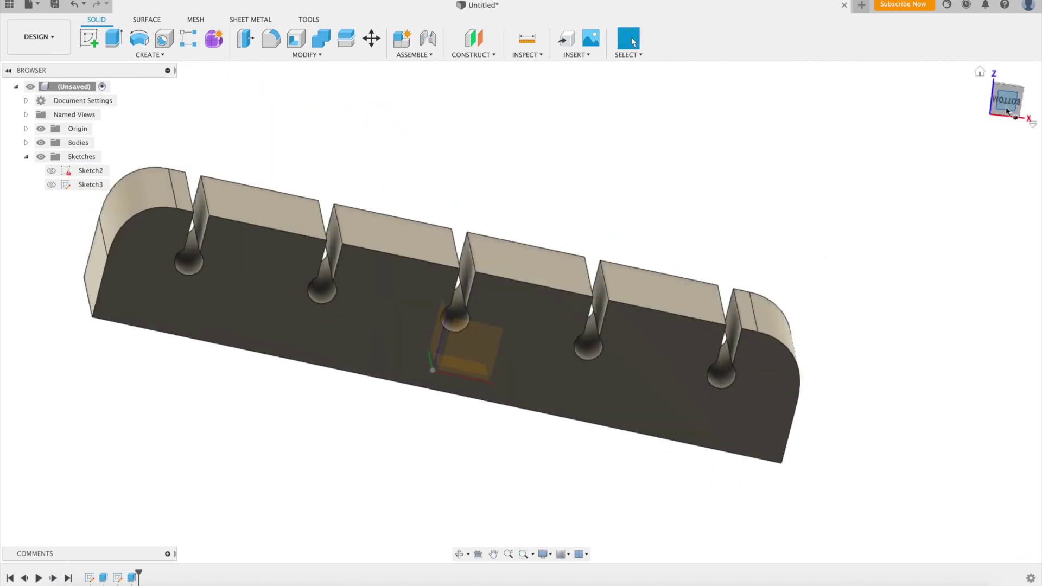
mouse_move(1018, 93)
shift+middle_down()
mouse_move(914, 104)
mouse_move(1026, 143)
mouse_move(1026, 161)
mouse_move(1005, 170)
mouse_move(974, 161)
mouse_move(1017, 137)
mouse_move(1017, 116)
mouse_move(1032, 125)
mouse_move(1035, 114)
mouse_move(932, 115)
shift+middle_up()
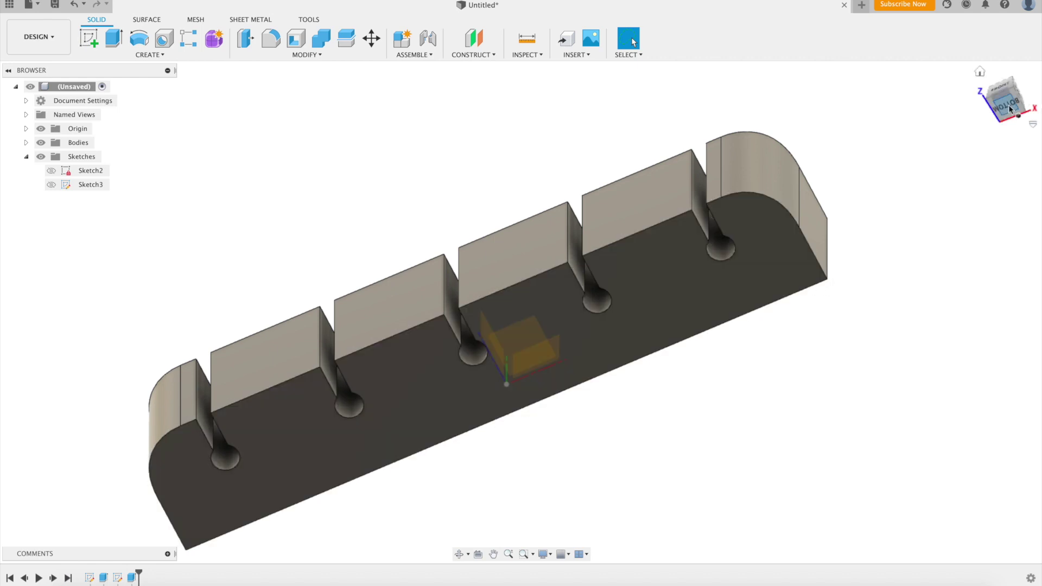
click(1030, 113)
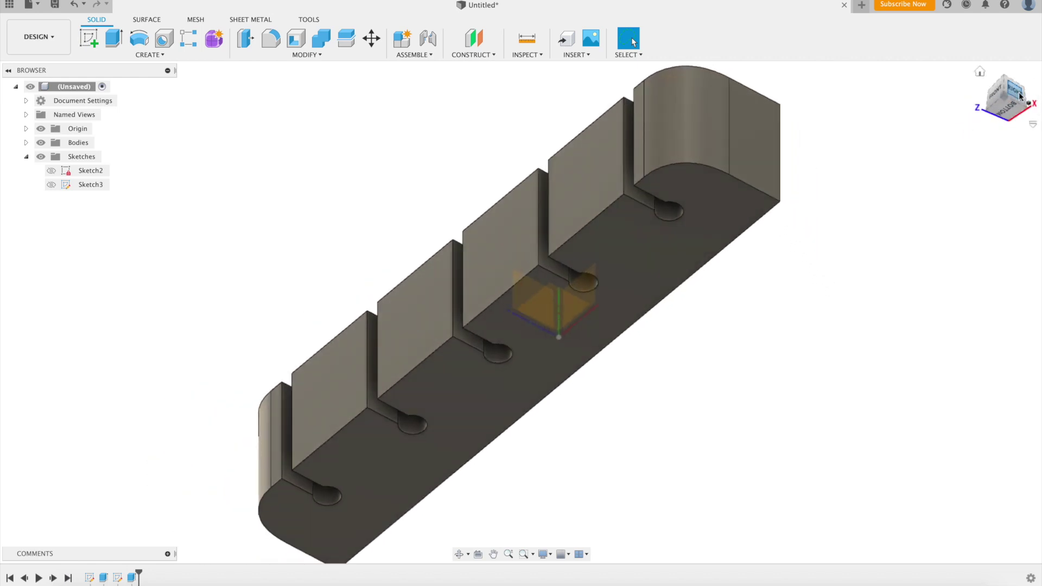
click(1020, 96)
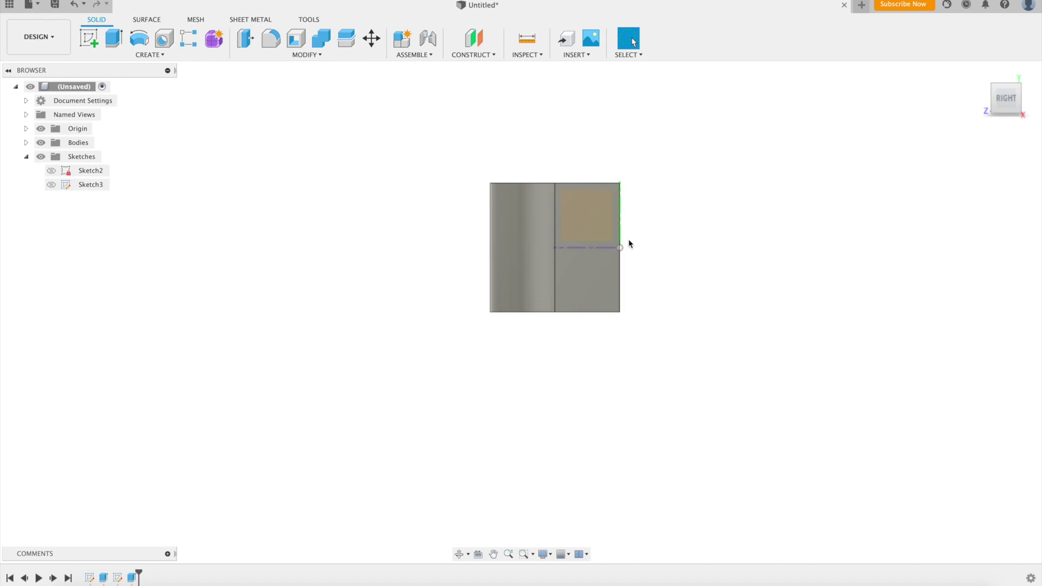
Create Sketch4 on the block's right end face and rotate the view 90°.
click(90, 39)
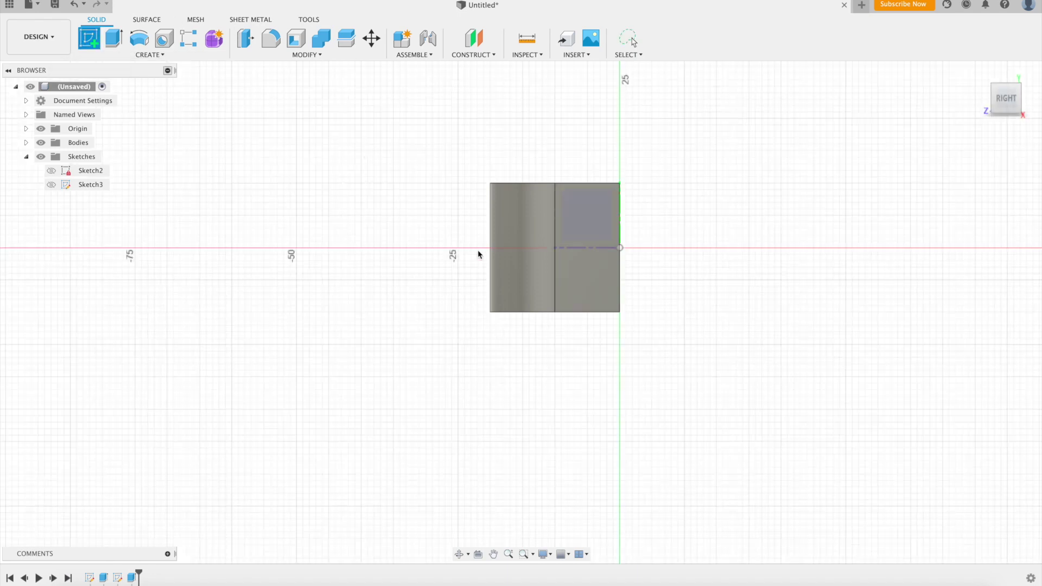
click(597, 217)
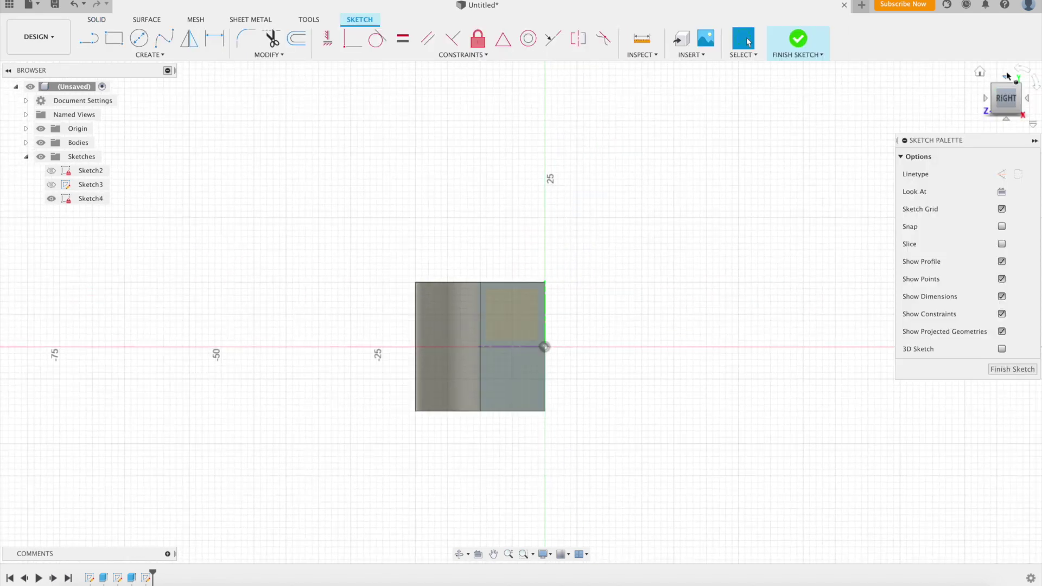
click(1037, 84)
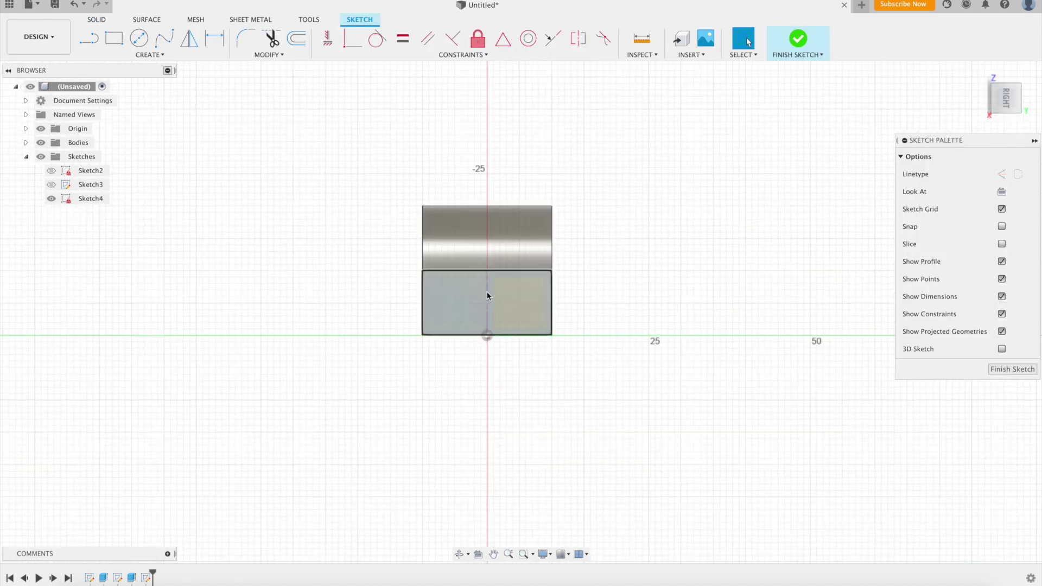
scroll(487, 296, up, 4)
scroll(492, 288, down, 2)
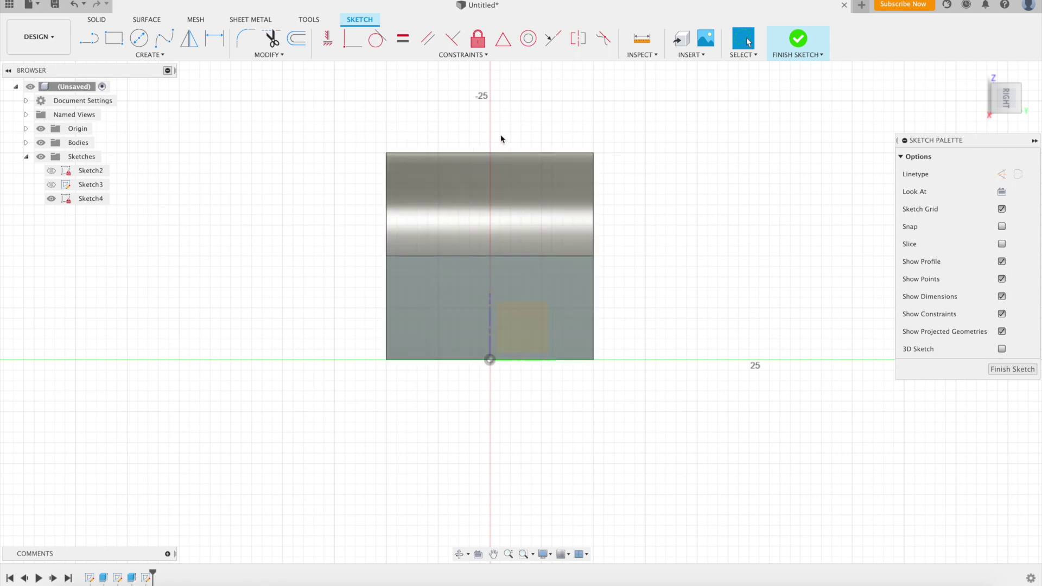
Project the block's end face outline into Sketch4.
click(164, 41)
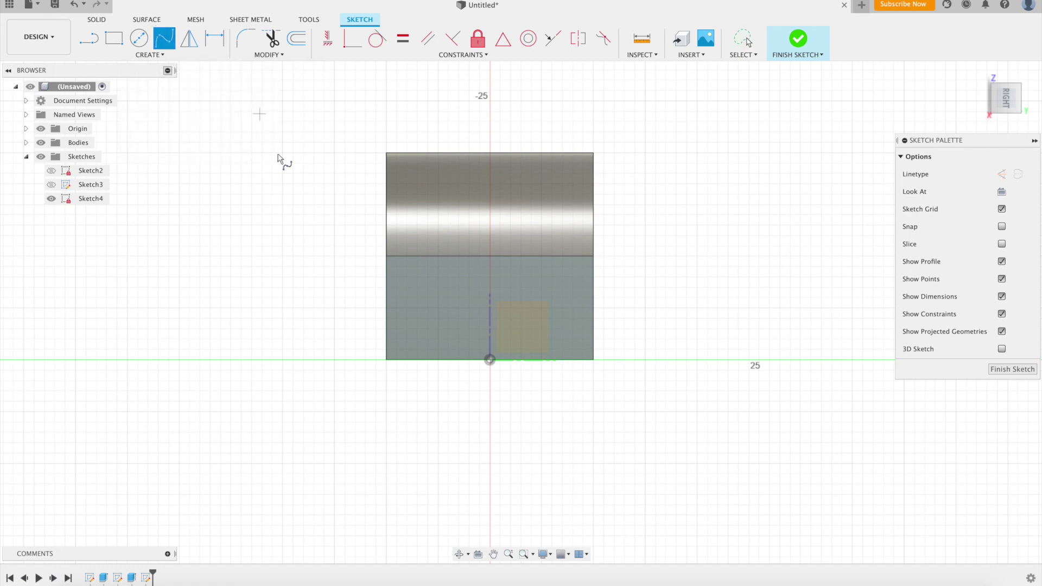
click(387, 259)
scroll(489, 152, up, 5)
key(Escape)
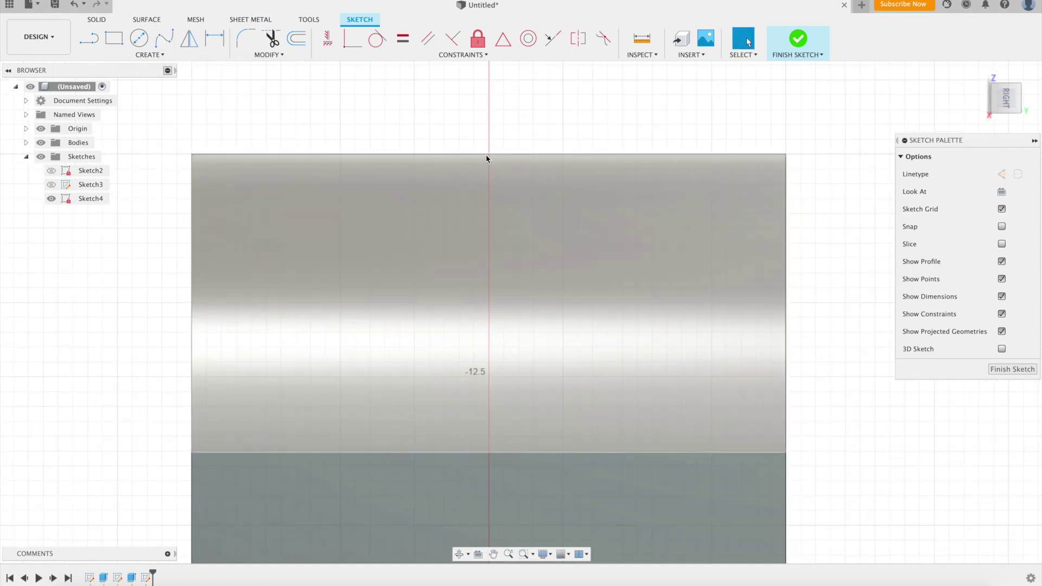
key(p)
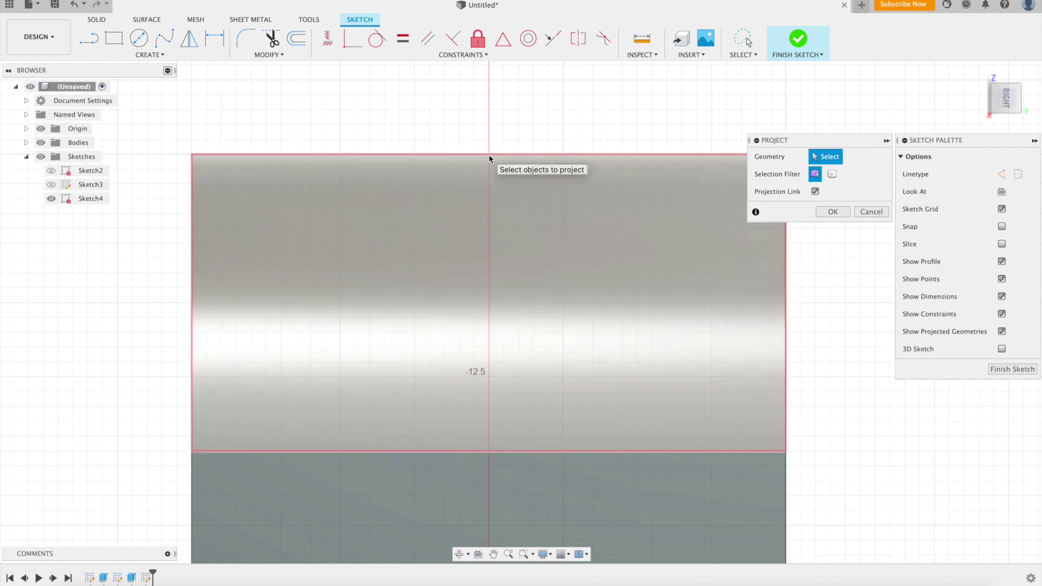
click(489, 155)
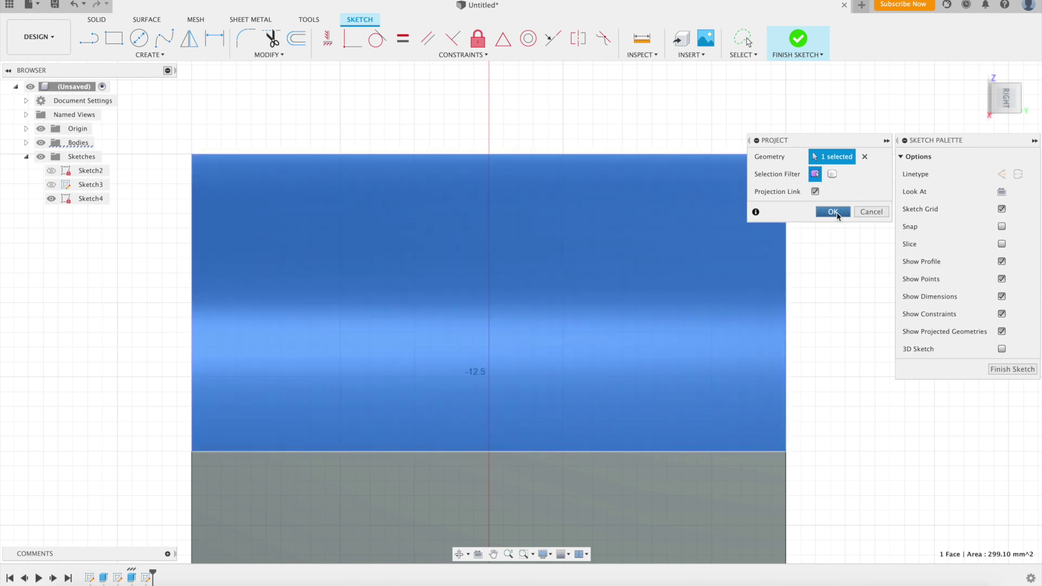
click(833, 211)
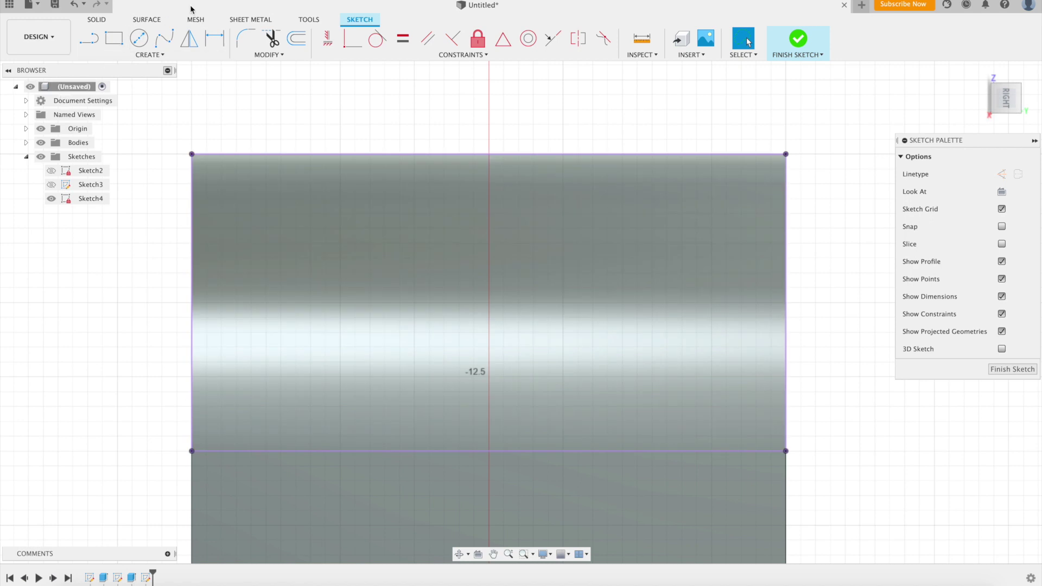
Draw a fit-point spline to the top-edge midpoint and reshape it into a corner arc.
click(164, 38)
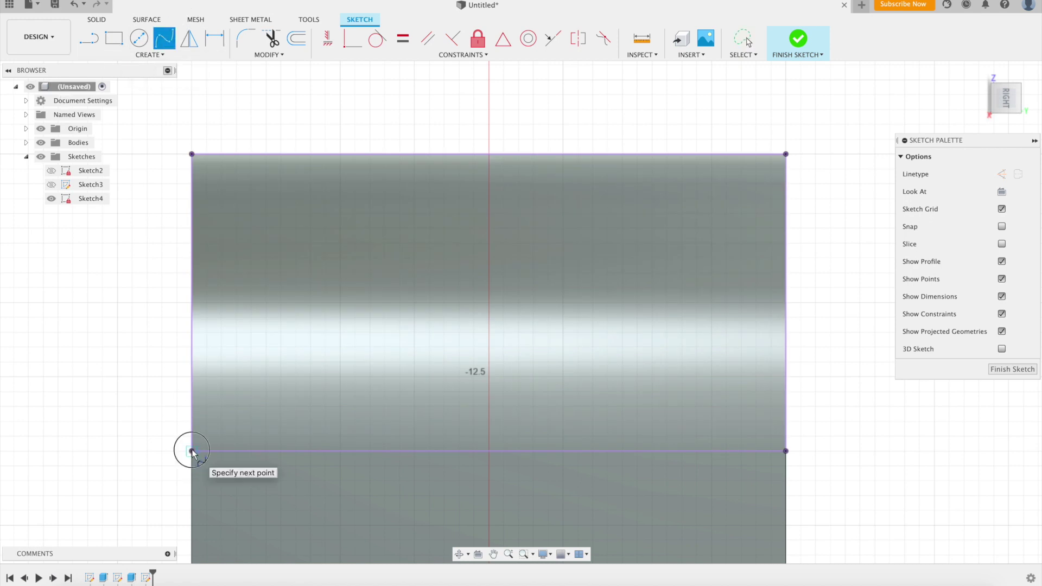
click(488, 155)
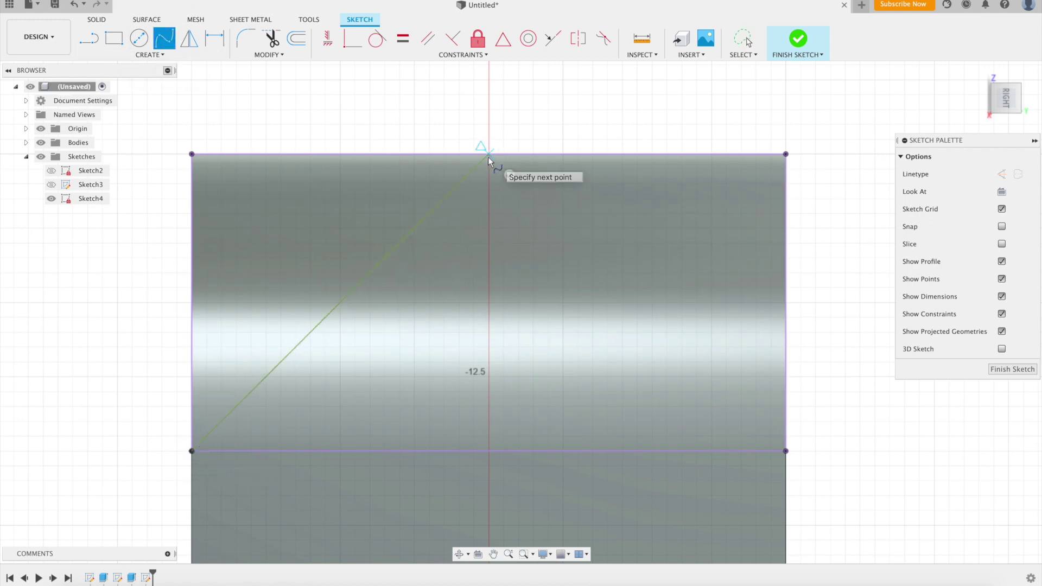
click(509, 175)
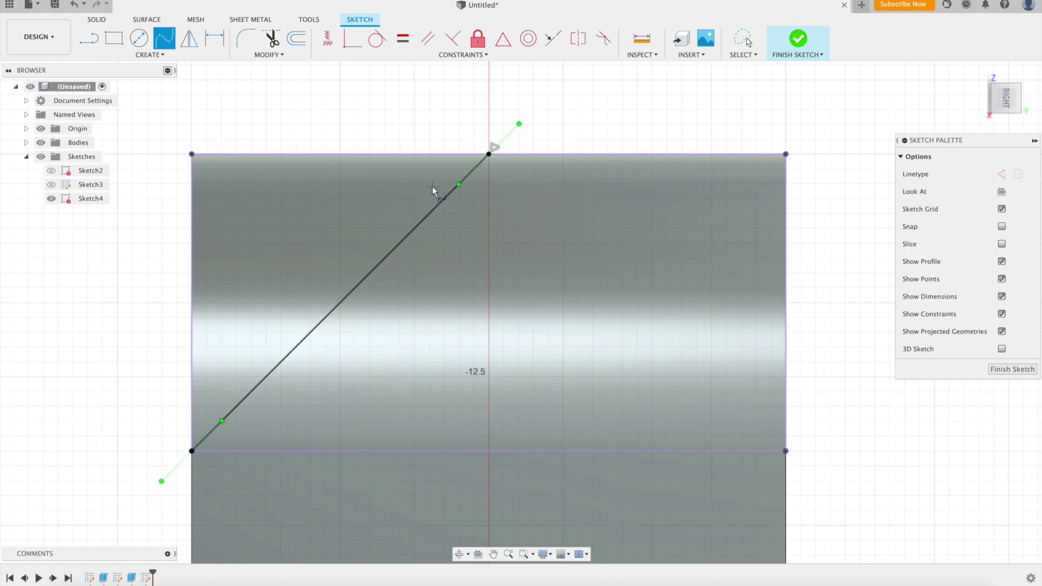
key(Escape)
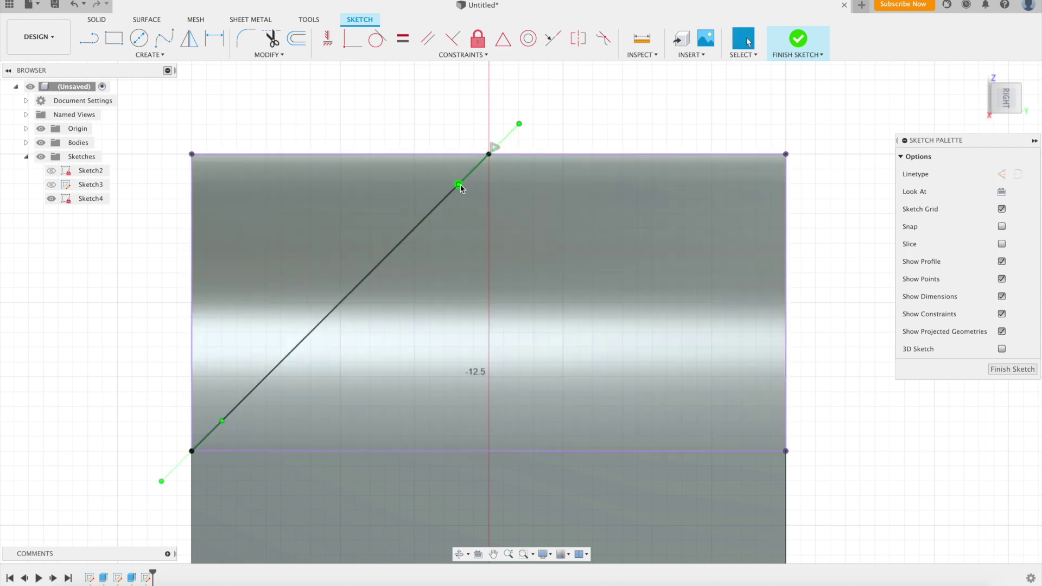
drag(461, 183, 458, 154)
mouse_move(191, 453)
mouse_down()
mouse_move(244, 411)
mouse_move(193, 379)
mouse_move(191, 398)
mouse_move(191, 387)
mouse_up()
Mirror the arc about the vertical axis and select both top corner regions.
click(189, 40)
click(814, 173)
scroll(596, 187, down, 2)
click(474, 467)
click(833, 195)
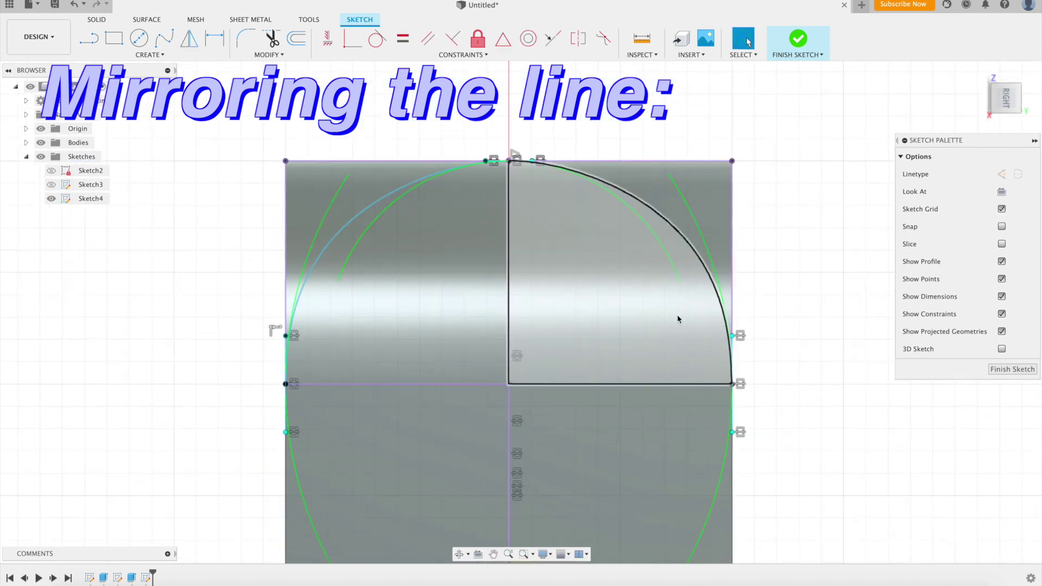
click(685, 191)
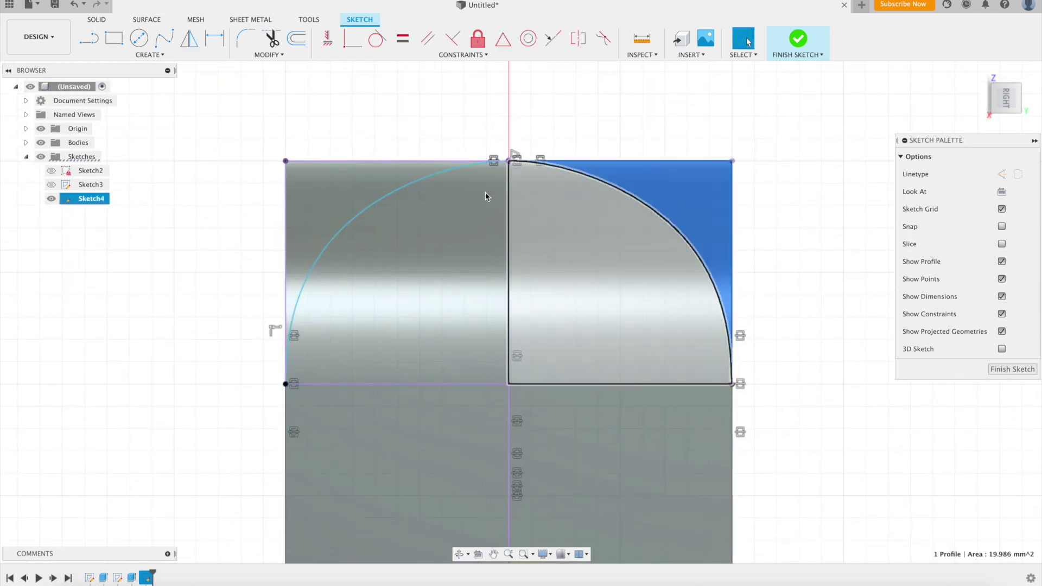
shift+click(335, 183)
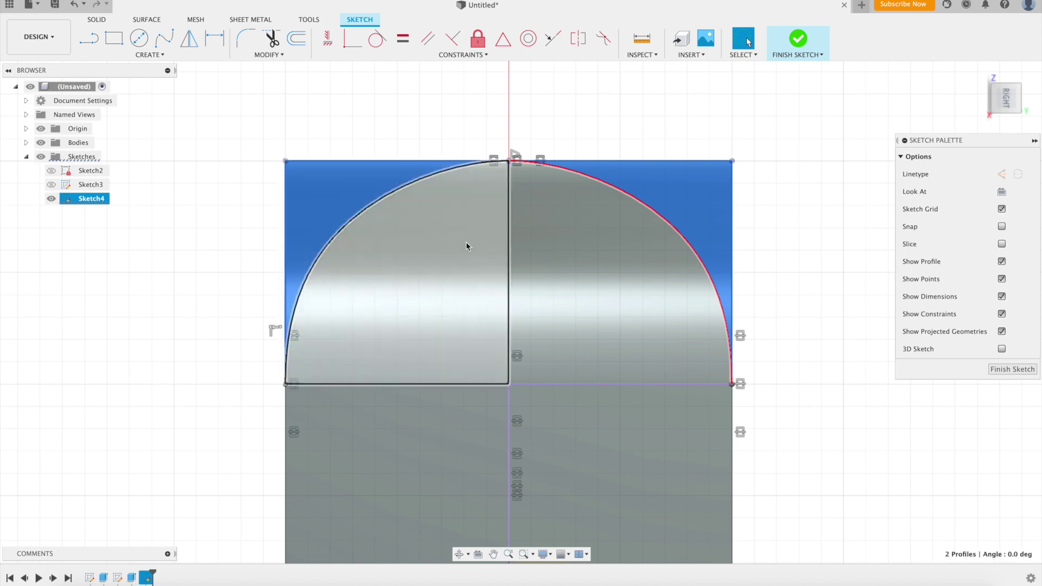
Extrude the two corner profiles as a -150 mm cut through the whole block.
key(e)
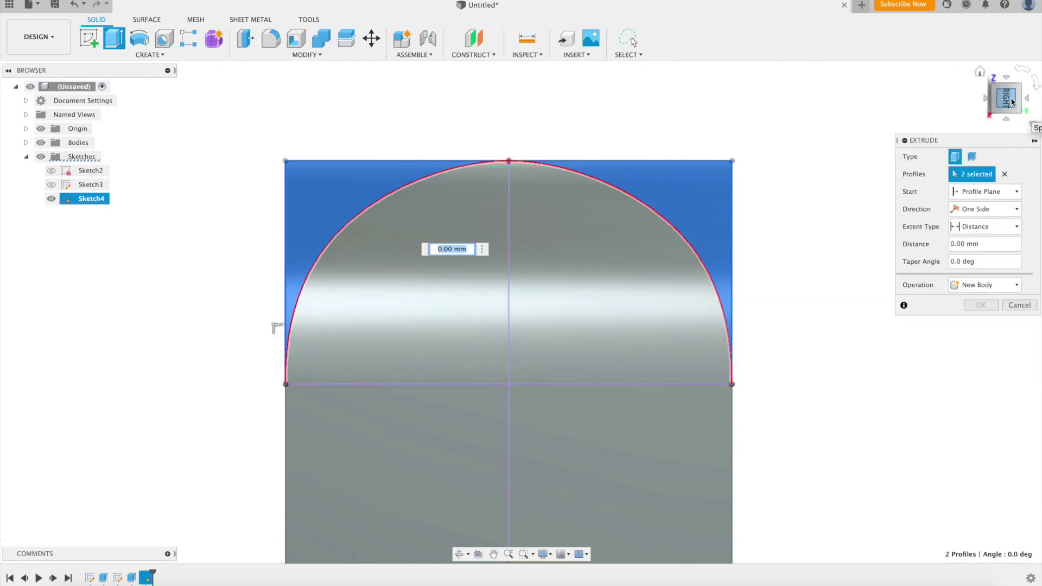
mouse_move(1017, 102)
mouse_down()
mouse_move(940, 116)
mouse_move(907, 140)
mouse_move(1016, 111)
mouse_up()
shift+middle_drag(757, 138, 568, 477)
scroll(581, 443, down, 5)
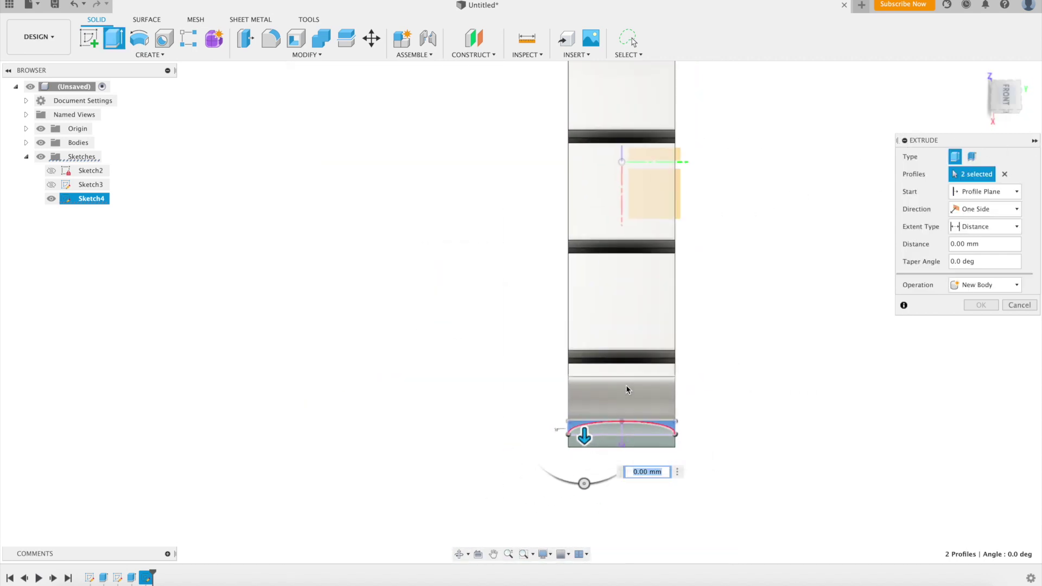
drag(602, 434, 624, 107)
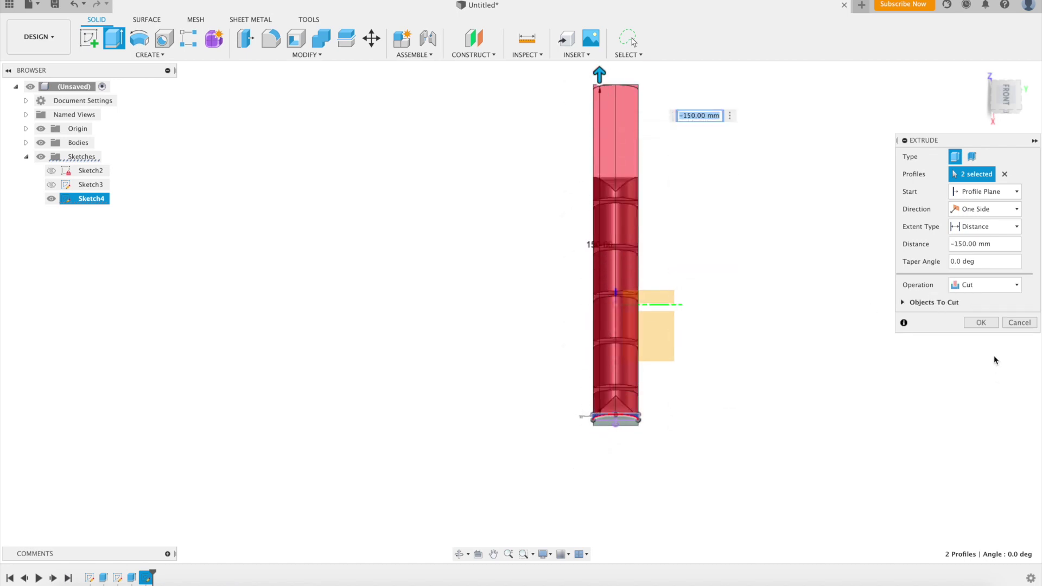
click(980, 323)
shift+middle_drag(981, 322, 483, 538)
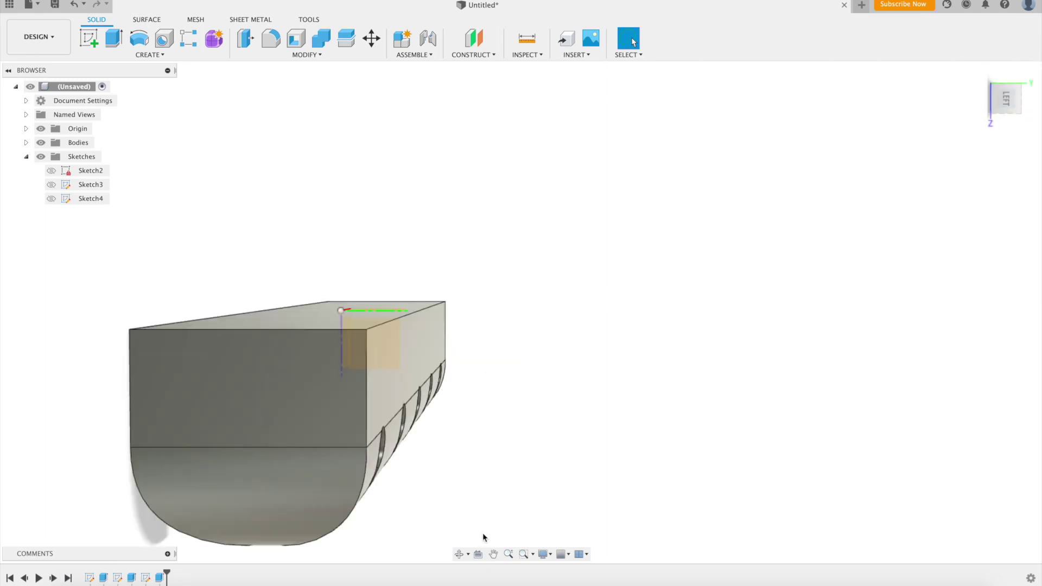
Select the curved end edges at both ends of the block, orbiting to reach them.
click(459, 555)
drag(594, 333, 543, 228)
key(Escape)
scroll(697, 211, up, 3)
click(698, 209)
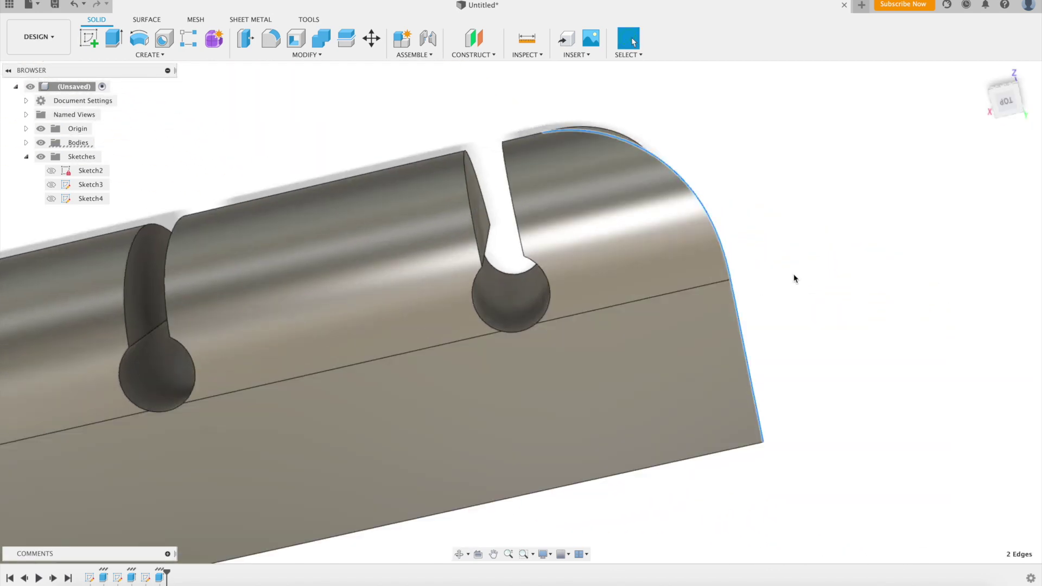
drag(1006, 104, 479, 204)
shift+click(482, 189)
shift+click(570, 183)
shift+middle_drag(570, 182, 814, 174)
shift+click(787, 202)
shift+click(659, 445)
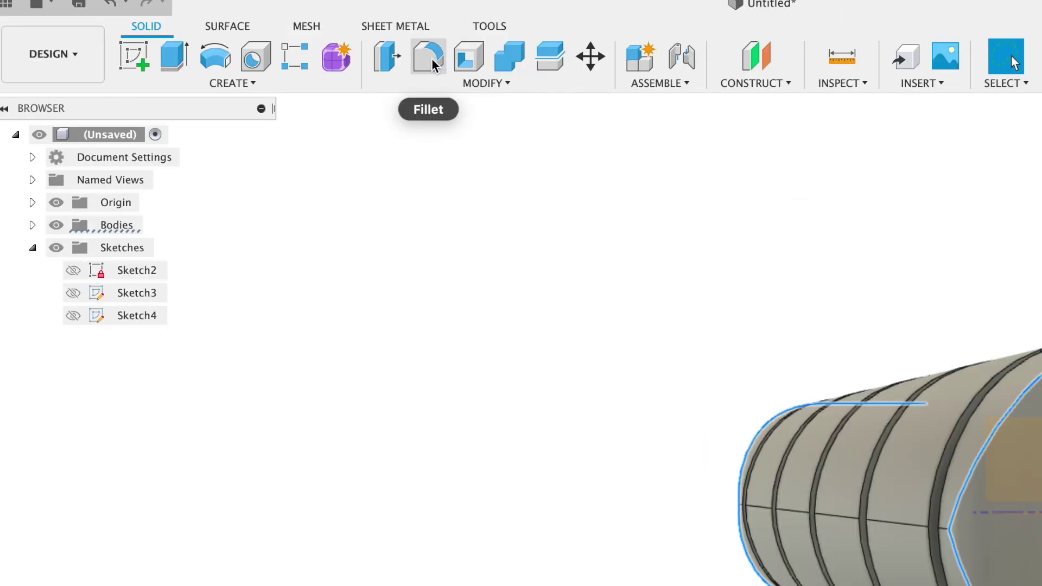
Fillet the eight selected edges, ending at a 7.5 mm radius.
click(432, 58)
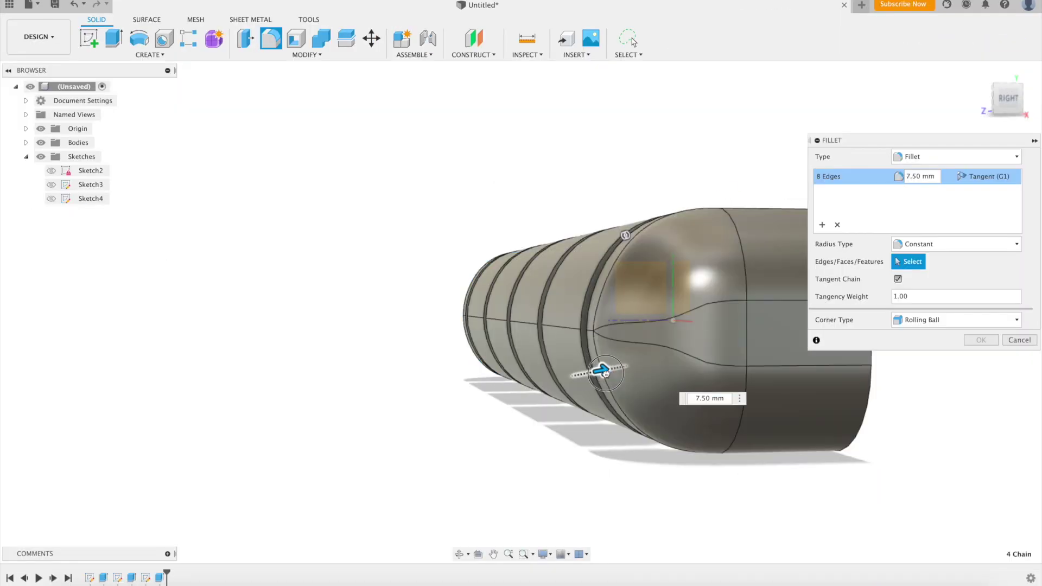
drag(605, 373, 603, 375)
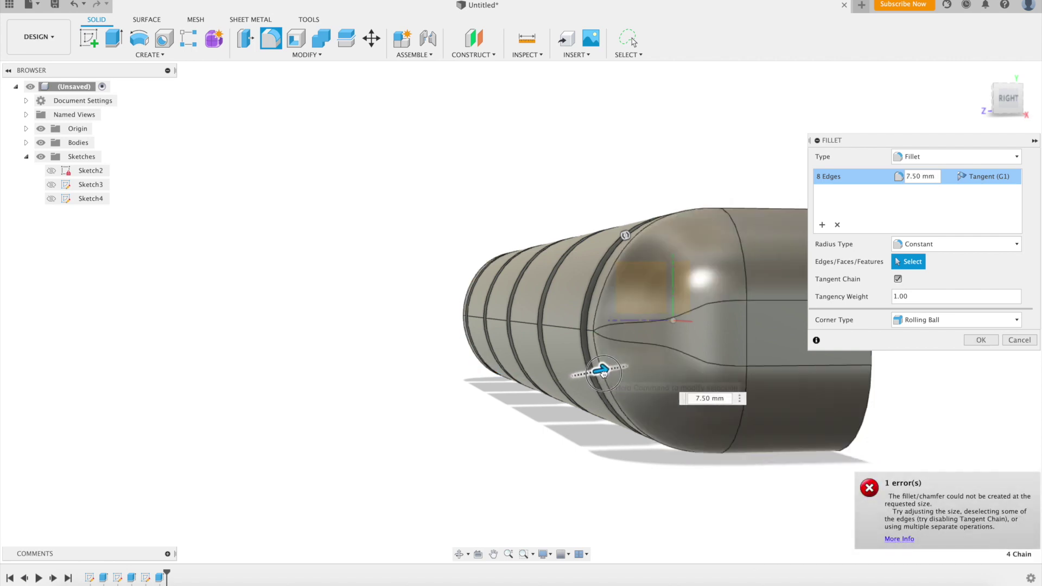
key(Return)
click(1003, 106)
mouse_move(1004, 106)
shift+middle_down()
mouse_move(856, 174)
mouse_move(980, 103)
shift+middle_up()
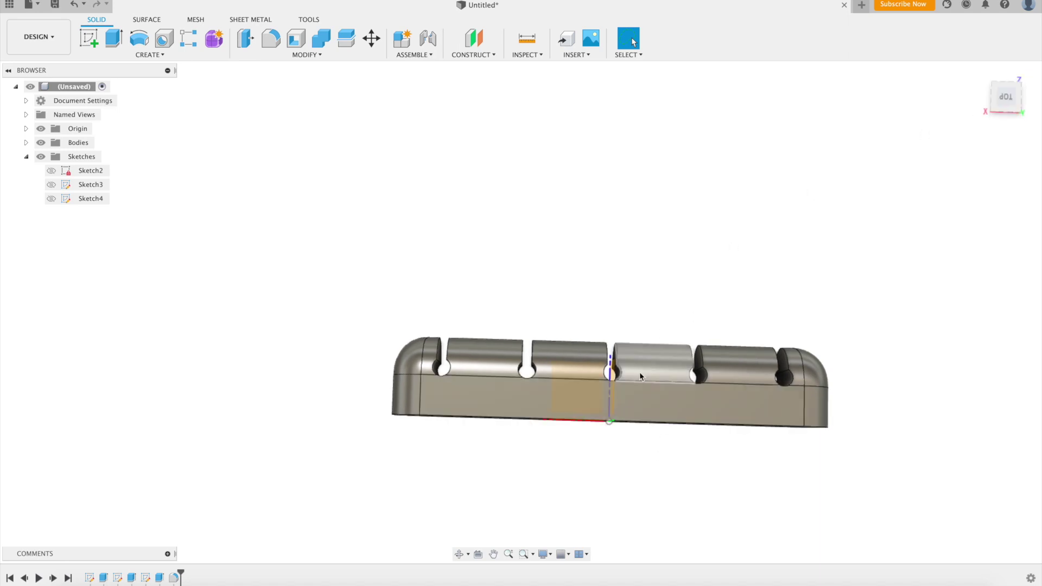
Select the bottom face and extrude it as a -5 mm cut.
click(1005, 103)
click(646, 424)
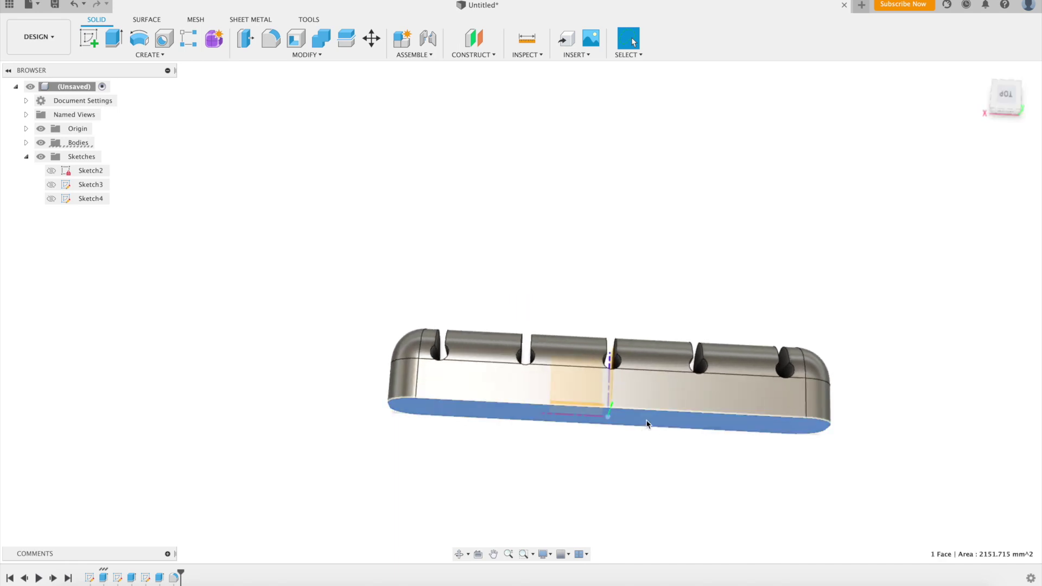
key(e)
drag(710, 433, 710, 417)
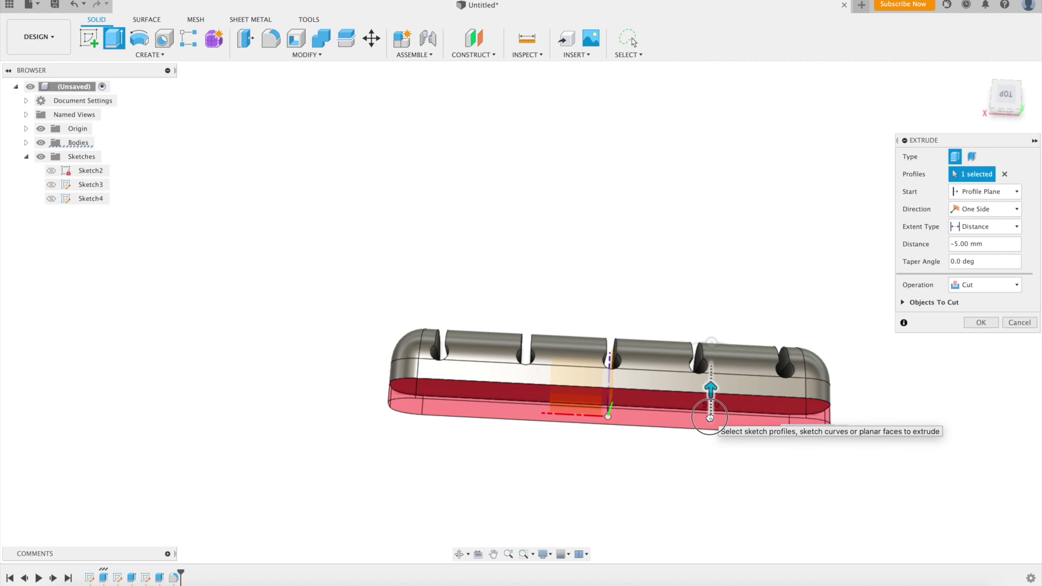
key(Return)
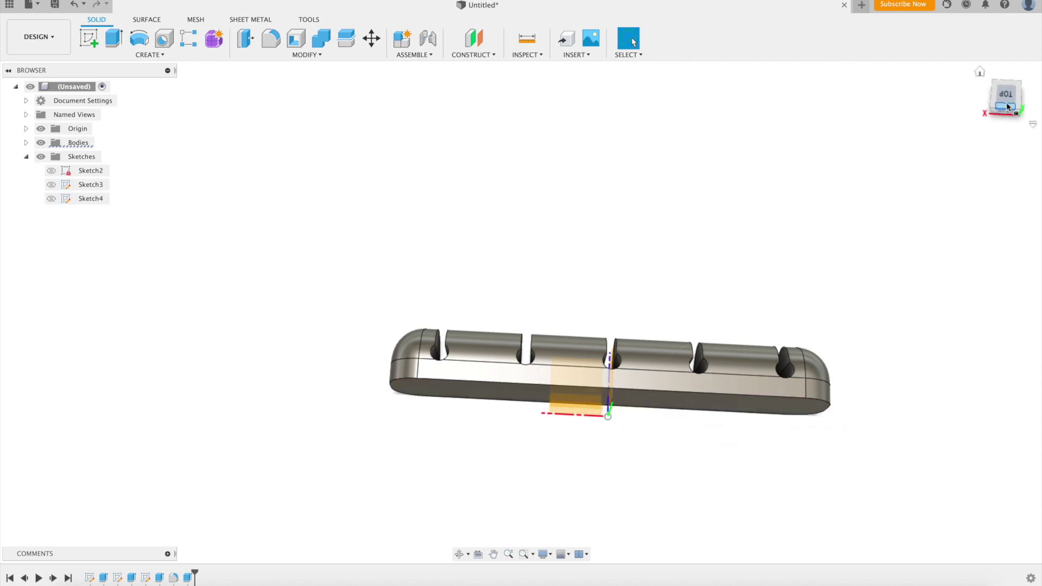
mouse_move(1008, 105)
mouse_down()
mouse_move(1027, 89)
mouse_move(1007, 89)
mouse_move(1029, 100)
mouse_move(1037, 70)
mouse_move(907, 100)
mouse_move(840, 135)
mouse_move(786, 128)
mouse_move(781, 98)
mouse_up()
Export the body as a binary millimetre STL via 3D Print, with Send to 3D Print Utility off.
middle_drag(719, 283, 429, 134)
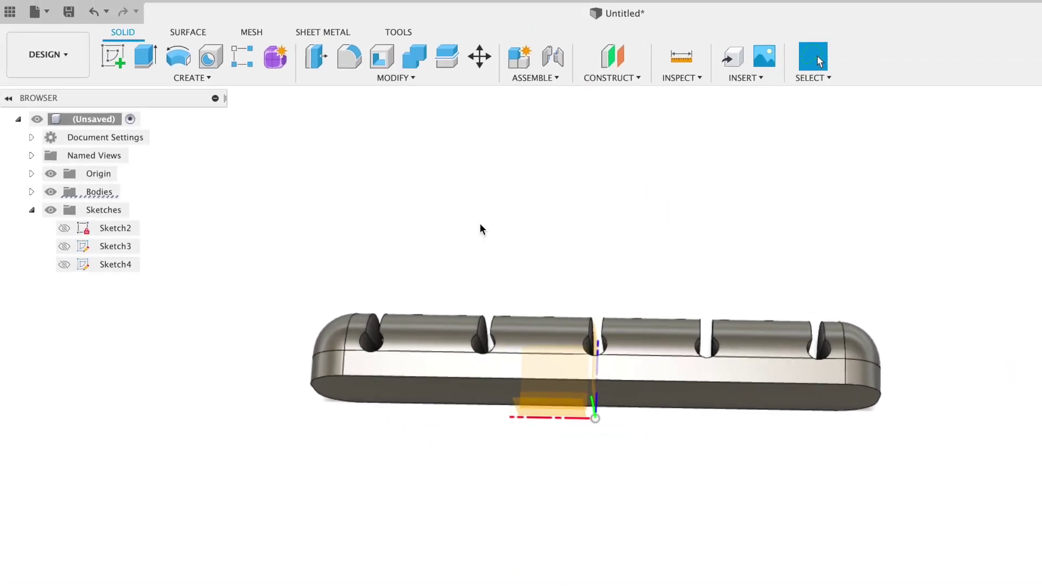
click(455, 36)
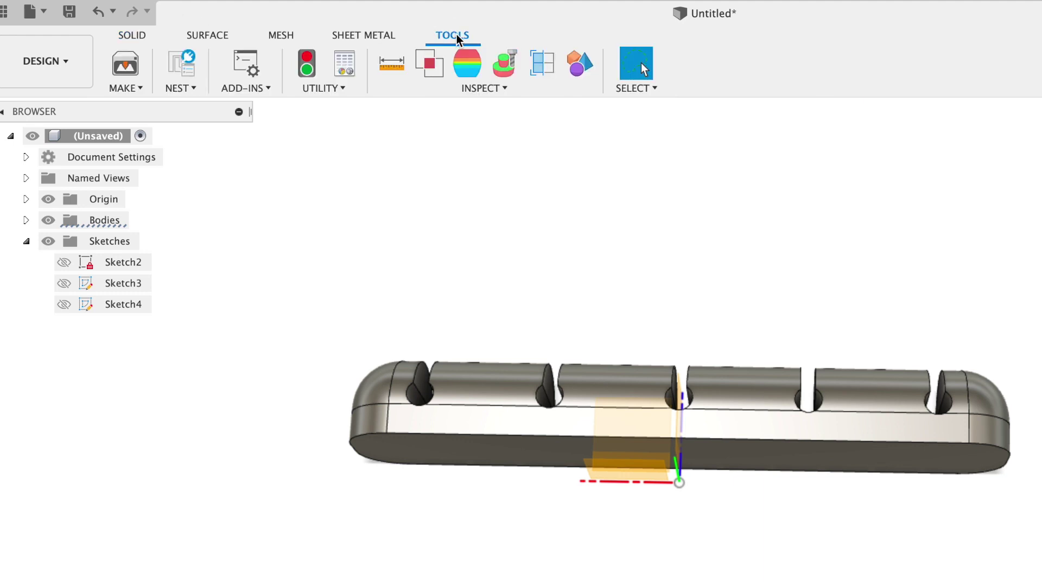
click(125, 64)
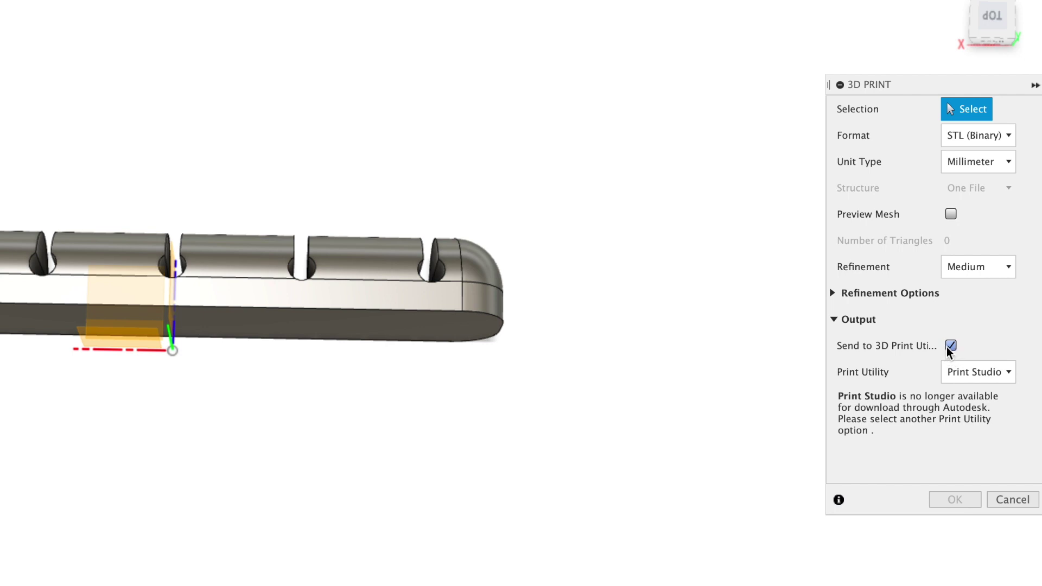
click(951, 346)
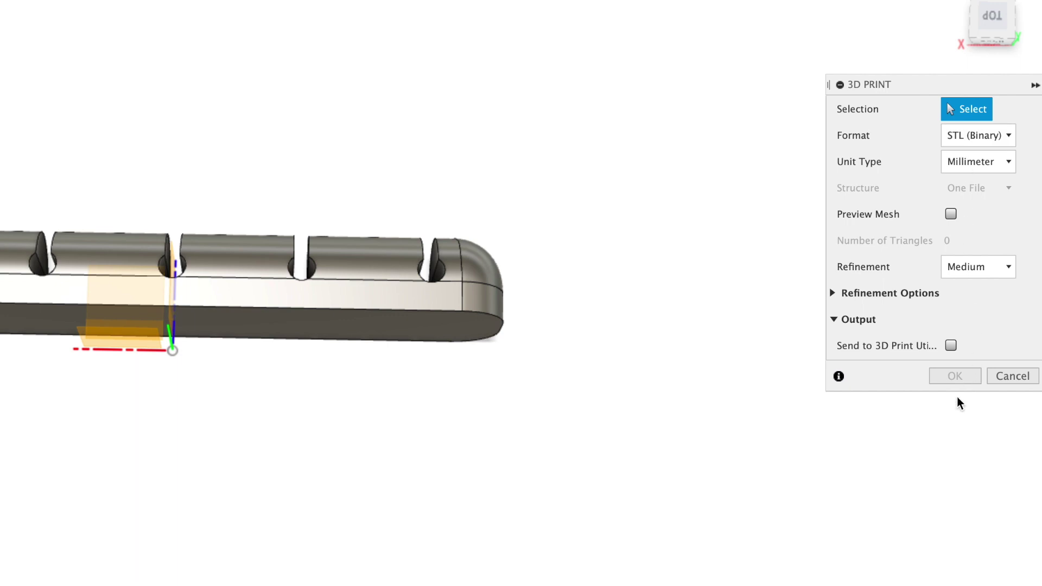
click(372, 298)
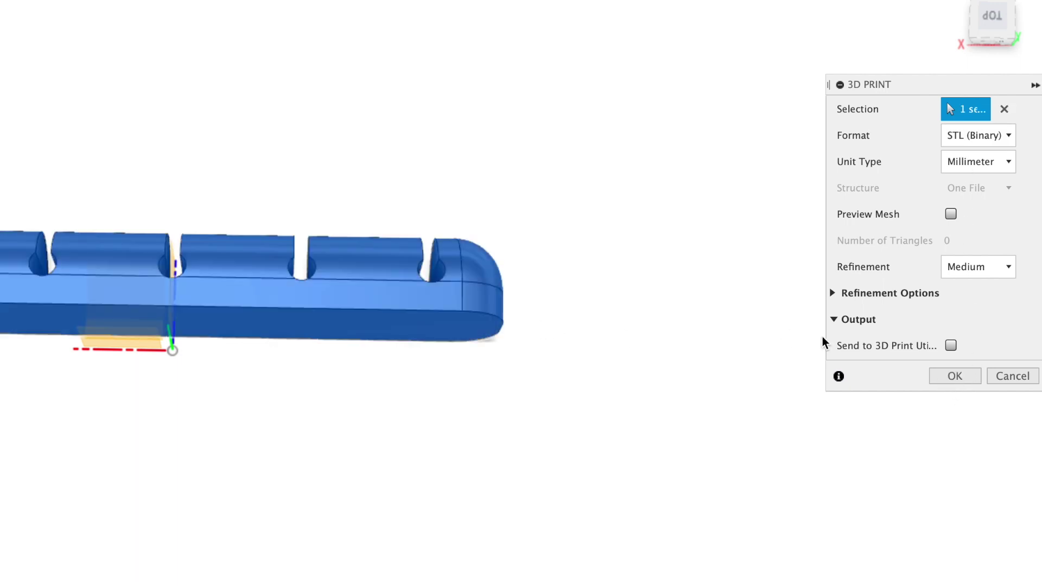
click(957, 376)
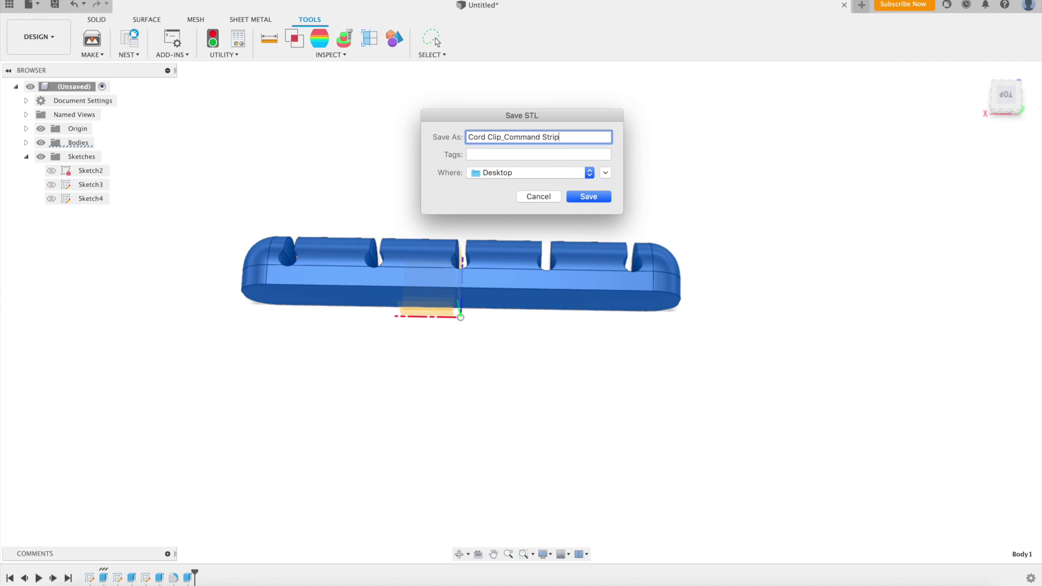
click(591, 197)
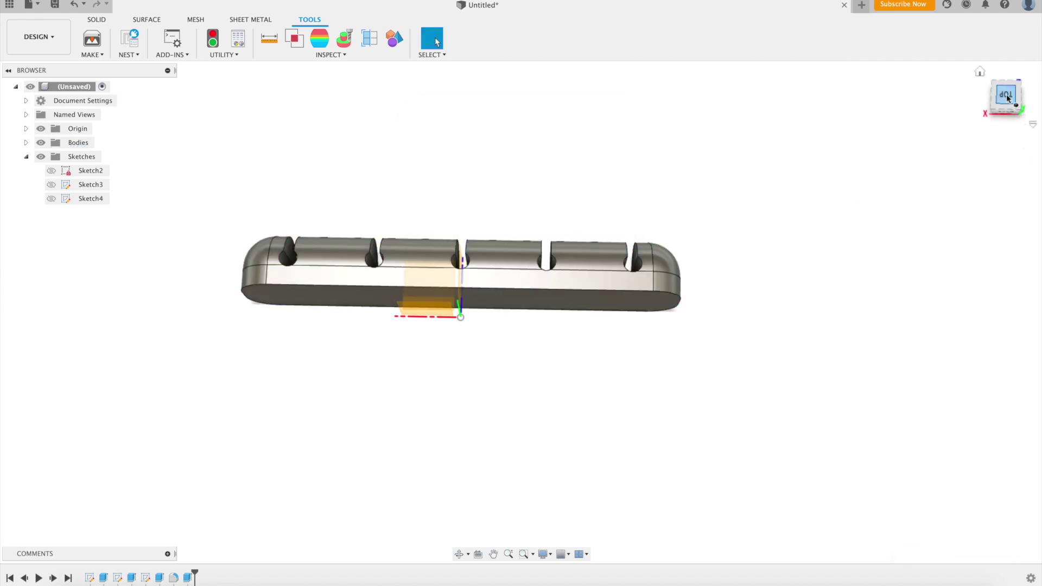
Orbit around the finished clip to inspect it, then return to the SOLID tools.
drag(1006, 98, 1025, 163)
drag(1001, 109, 1024, 263)
key(Escape)
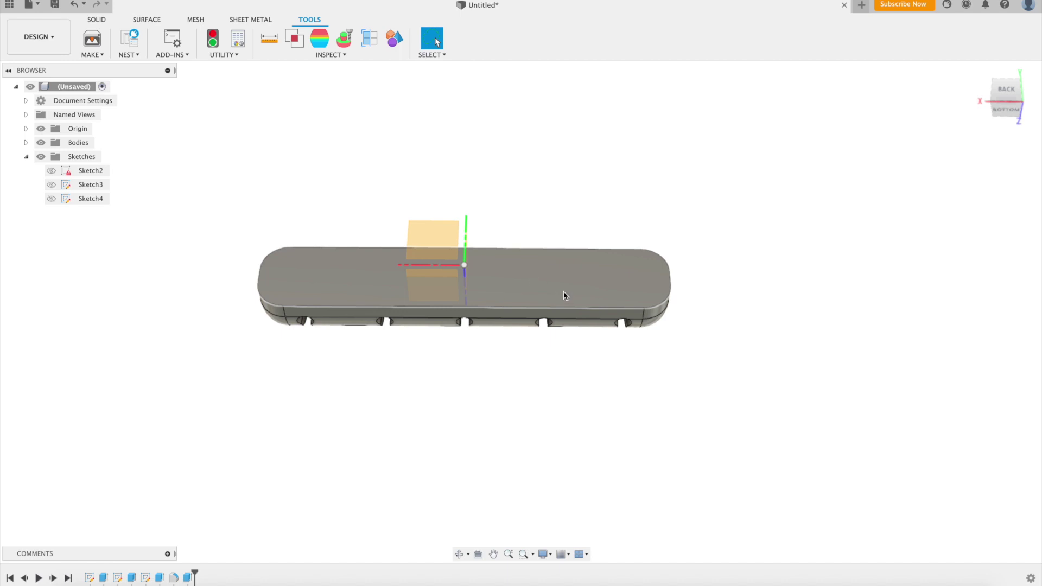
click(95, 21)
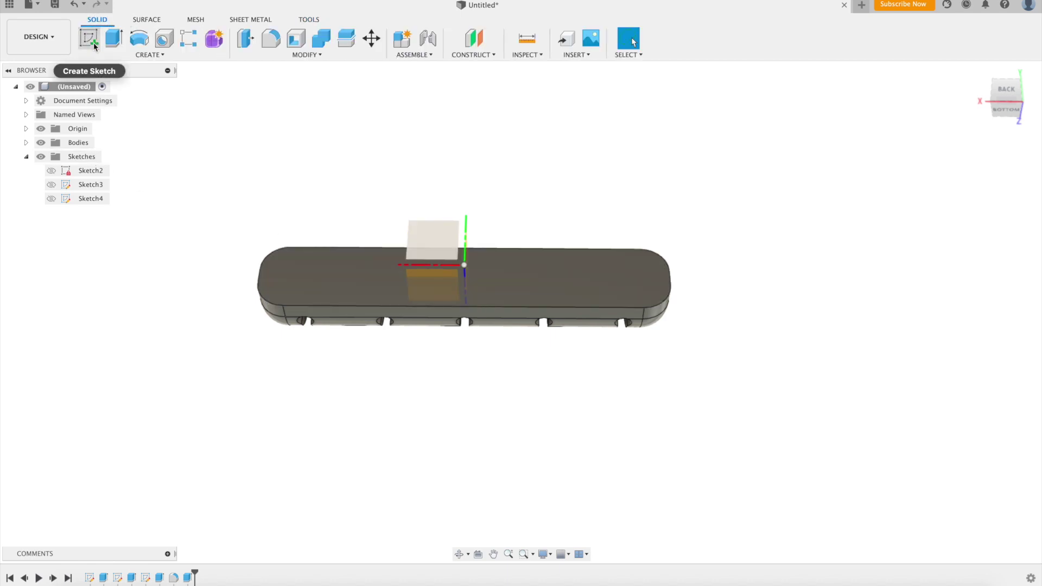
Start a sketch on the block's flat face and draw an 8 mm centre-diameter circle on the axis.
click(89, 39)
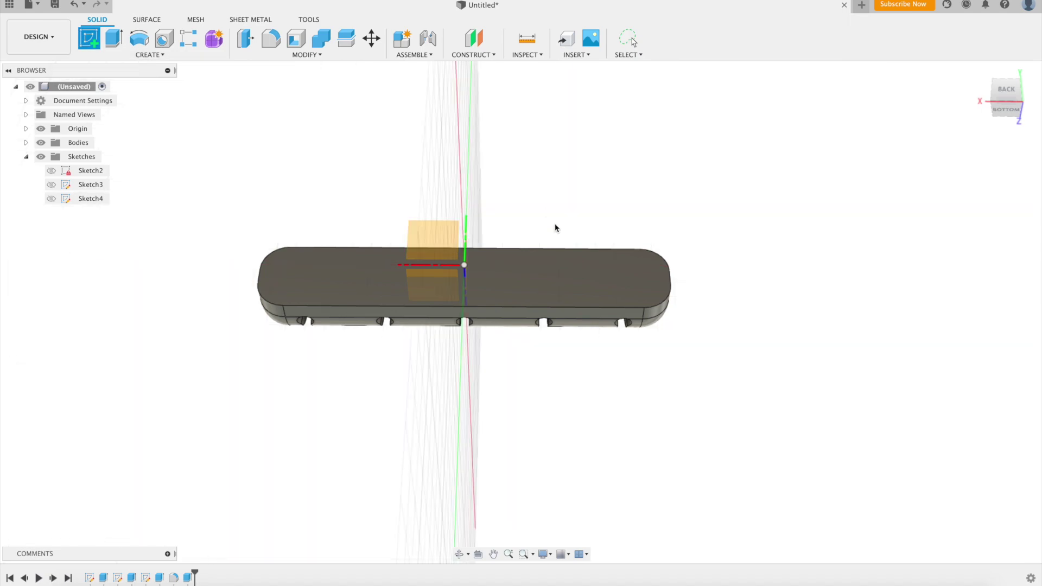
click(542, 275)
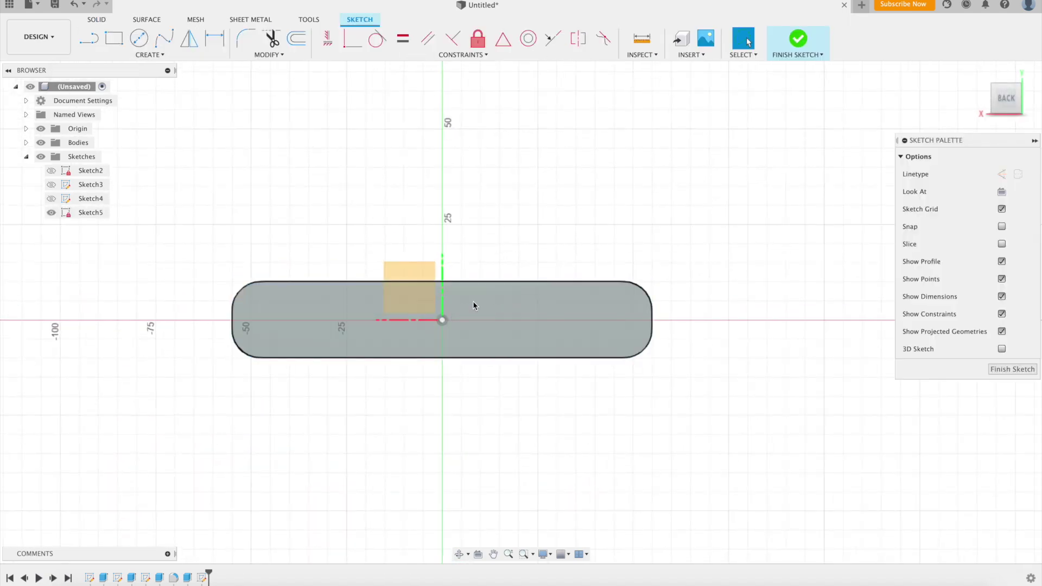
scroll(476, 305, down, 2)
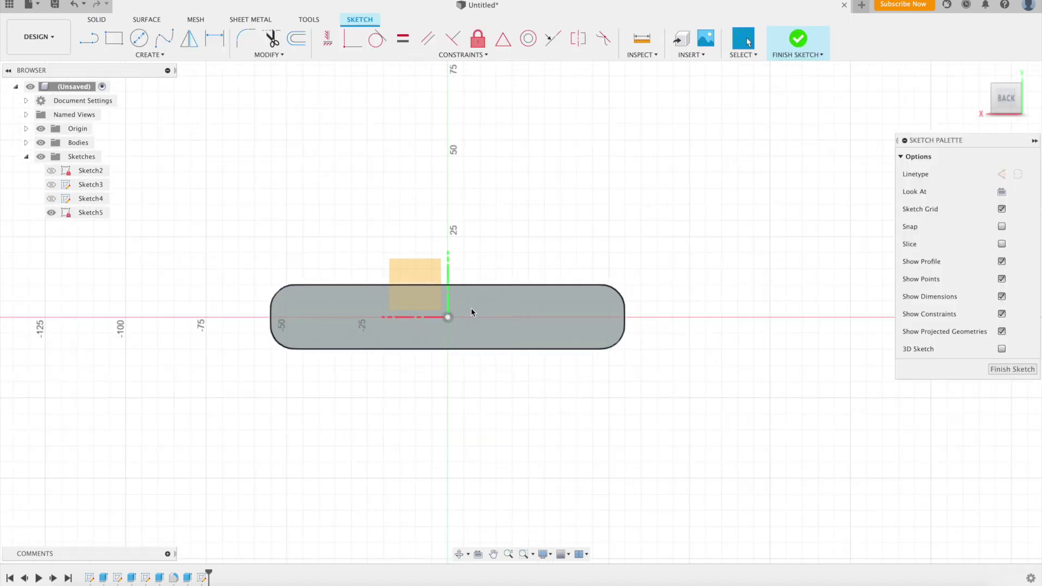
click(139, 39)
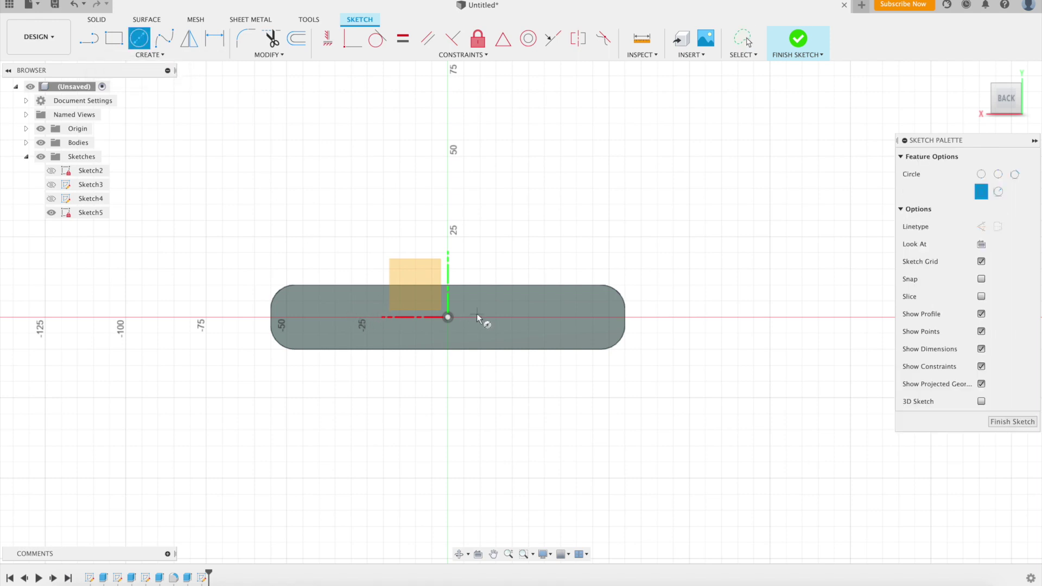
click(562, 318)
text(7)
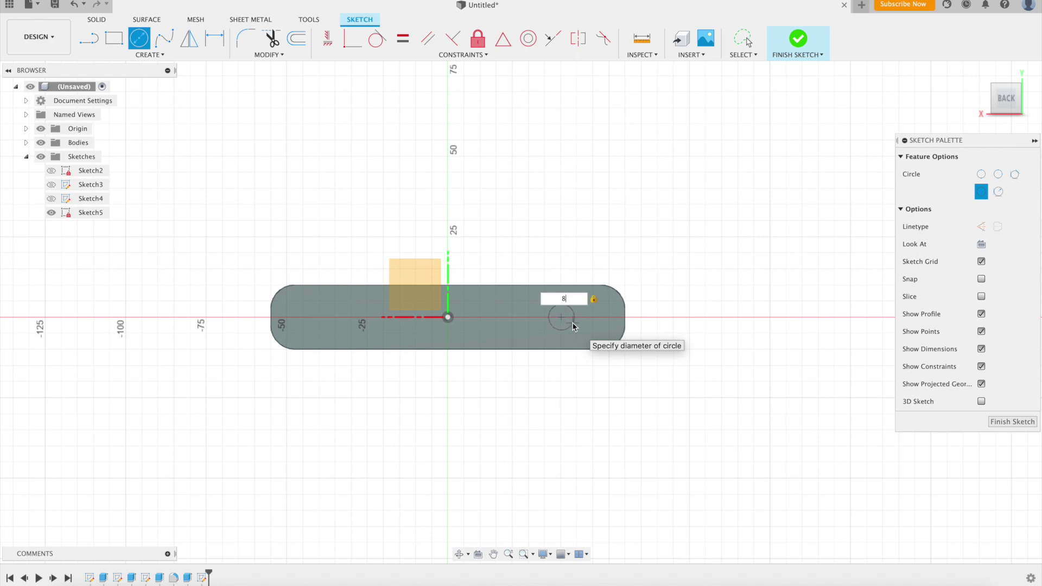
key(Return)
key(Escape)
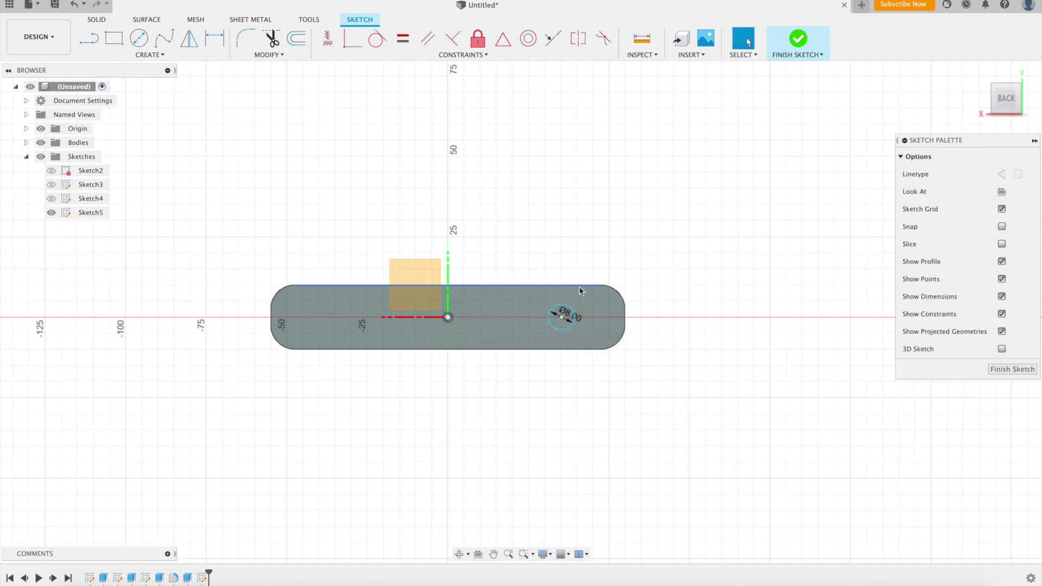
Draw a concentric 4 mm circle at the same centre.
click(139, 38)
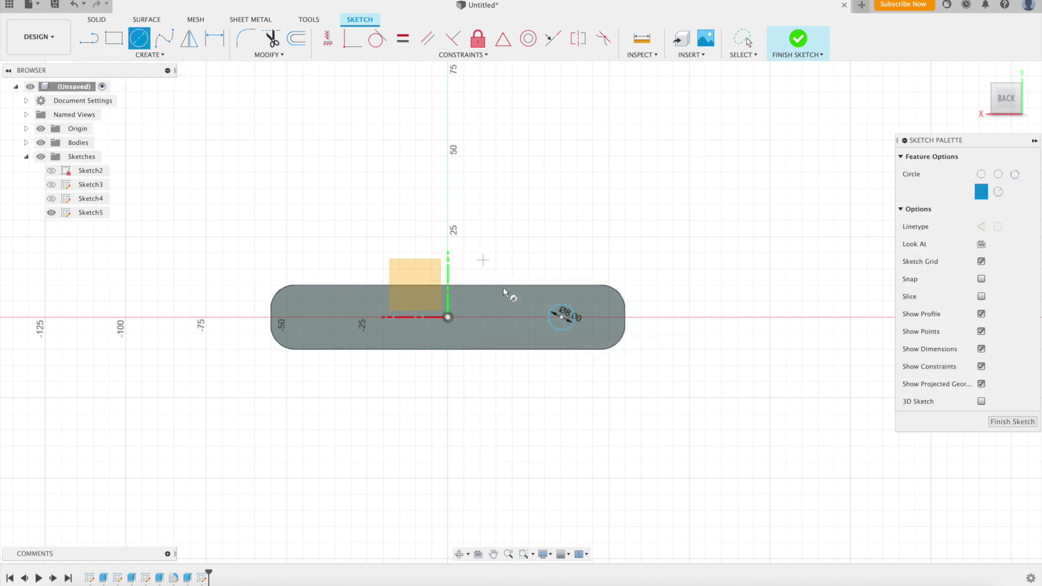
click(560, 317)
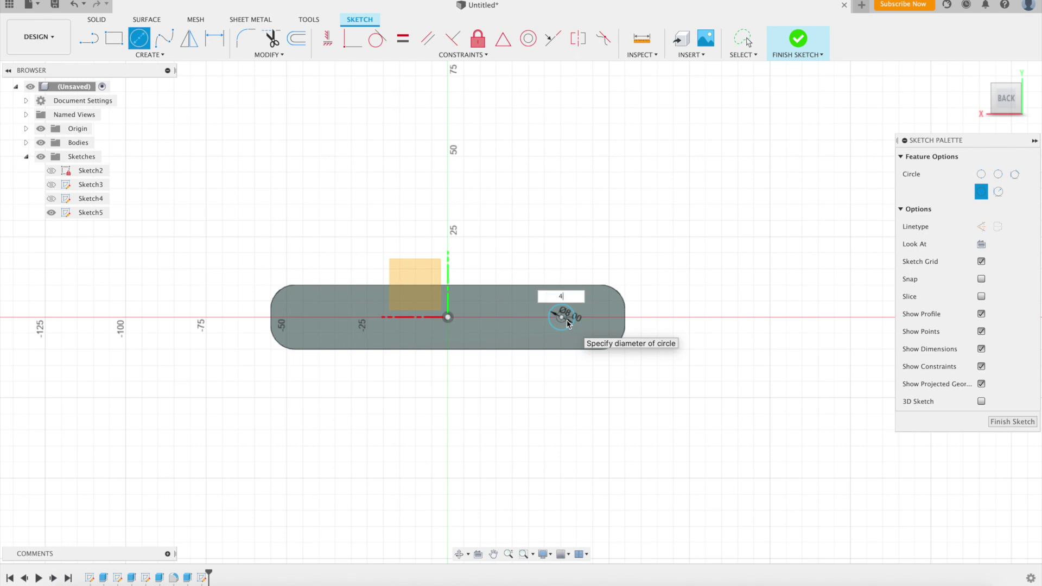
text(4)
key(Return)
scroll(566, 334, up, 2)
Dimension the circles' centre 23 mm from the block's end.
shift+middle_drag(566, 334, 706, 163)
click(747, 43)
click(215, 38)
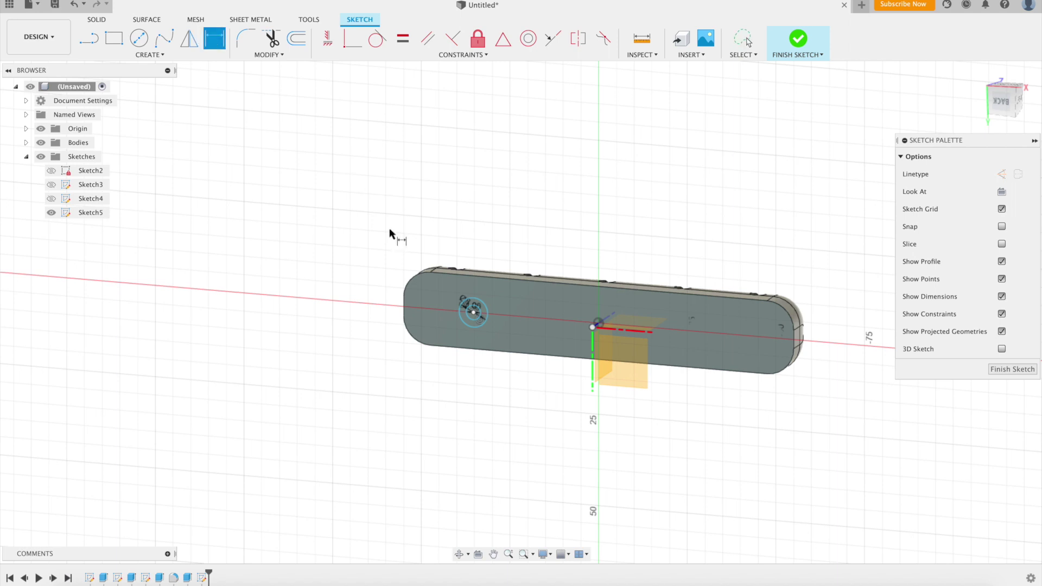
click(467, 315)
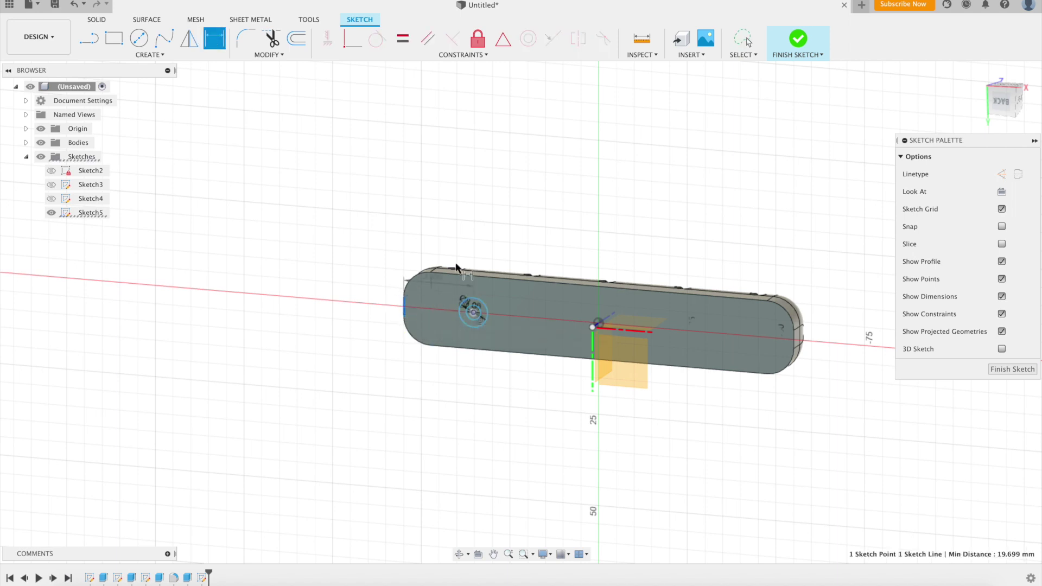
shift+middle_drag(458, 202, 466, 288)
click(456, 279)
text(23)
key(Return)
key(c)
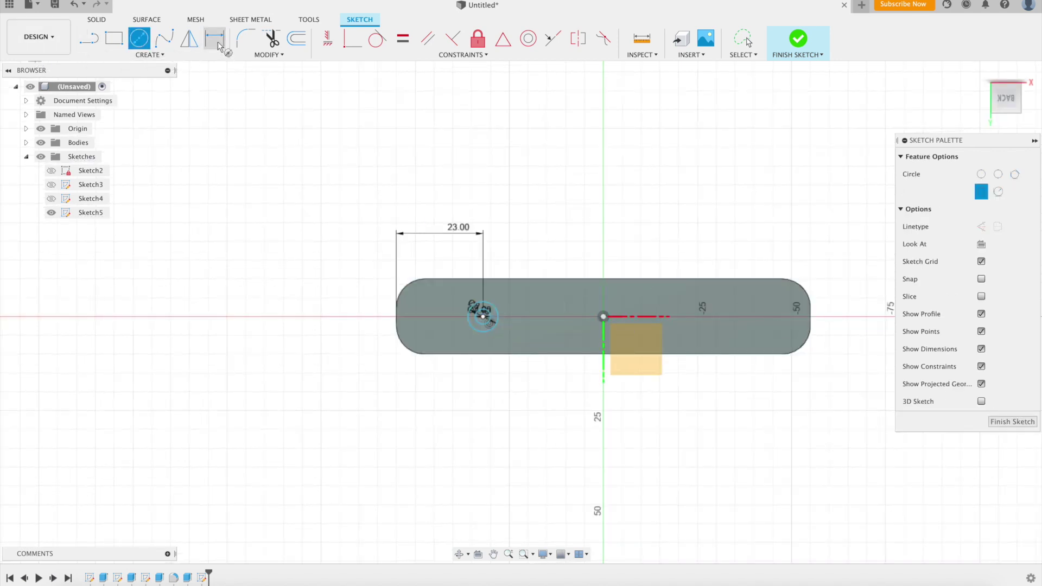
Mirror the 8 mm and 4 mm circles across the vertical axis to the opposite end.
click(190, 39)
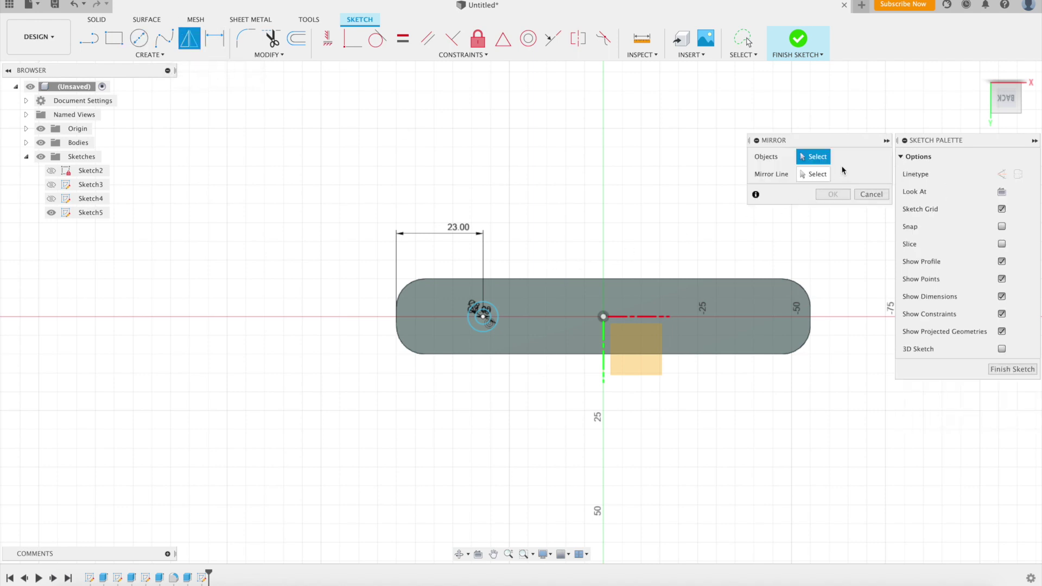
click(479, 331)
click(482, 334)
click(807, 175)
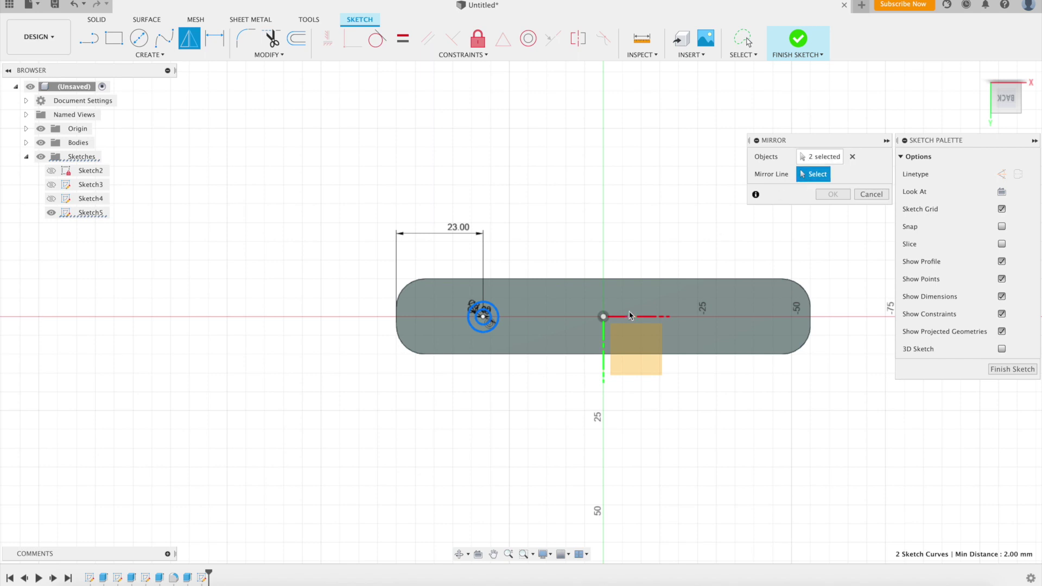
click(603, 340)
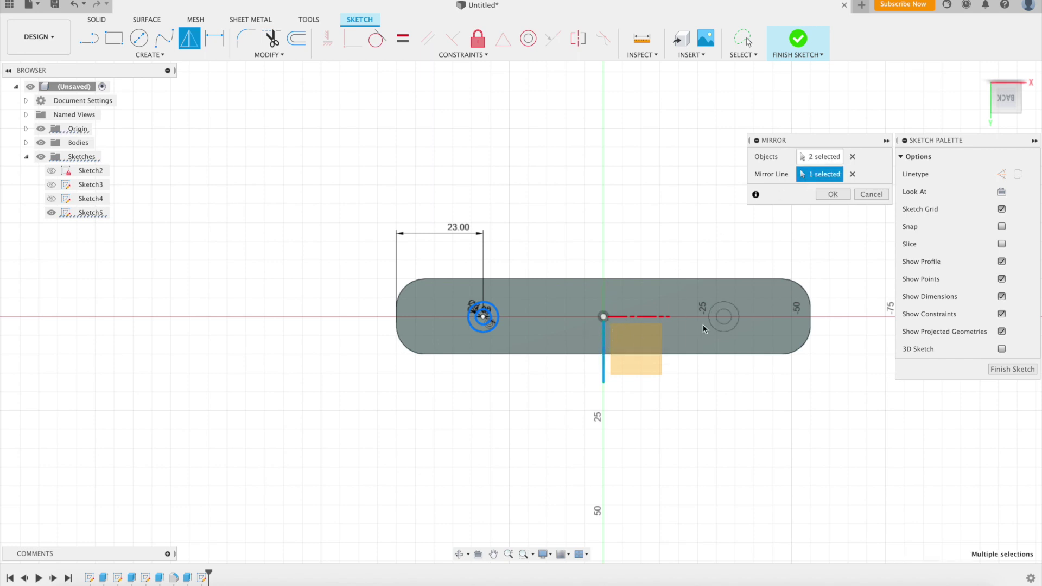
click(834, 196)
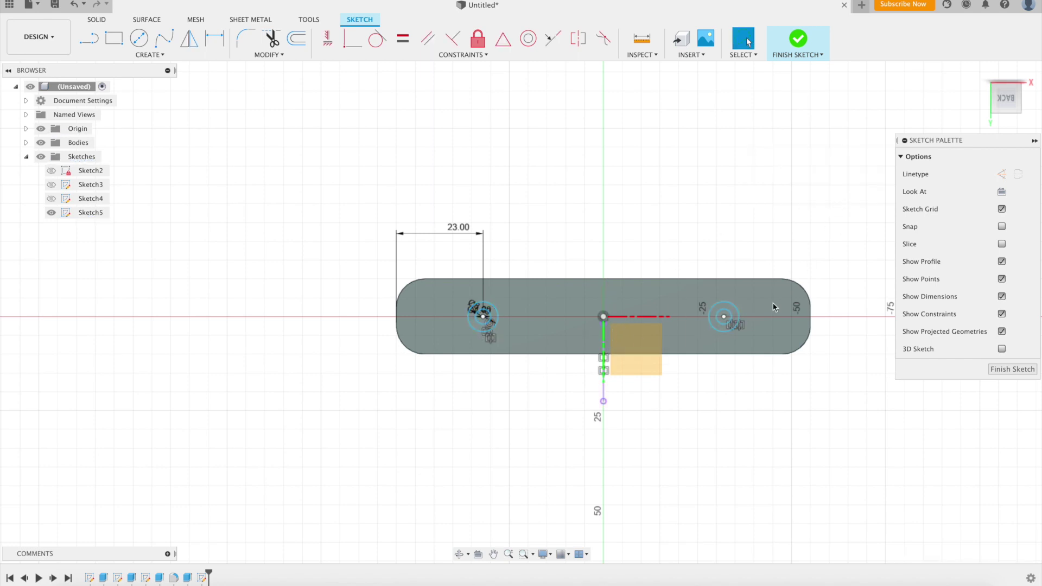
scroll(485, 319, up, 6)
click(484, 318)
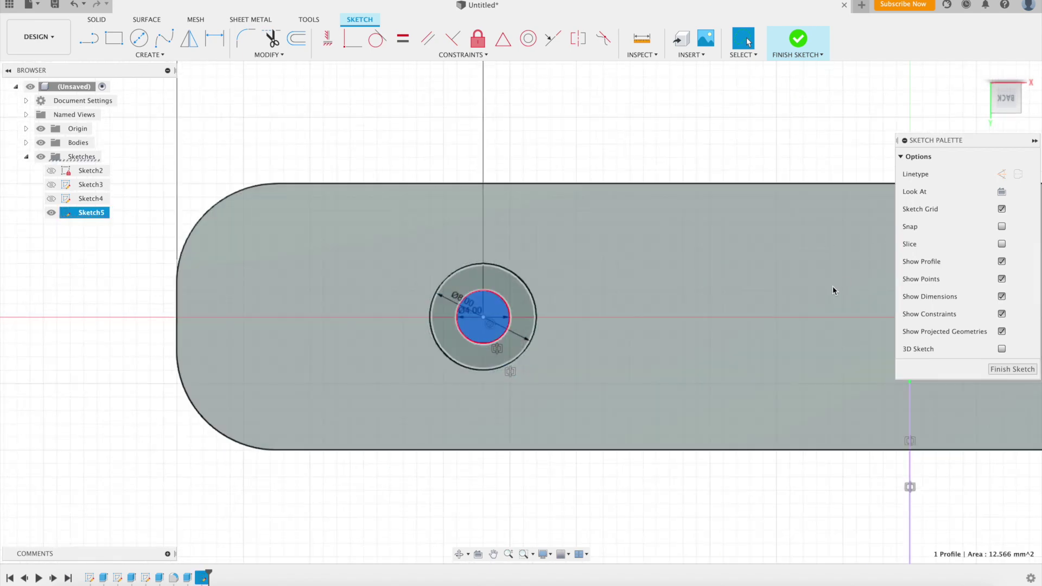
Extrude both inner 4 mm circle profiles as a 20 mm cut through the block.
middle_drag(831, 291, 367, 282)
scroll(367, 282, down, 2)
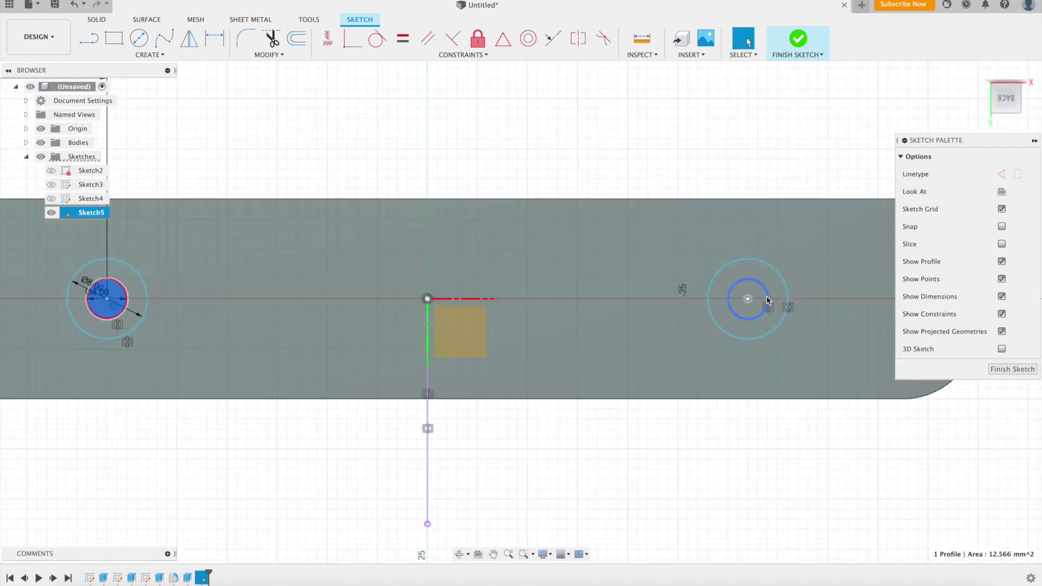
shift+click(759, 294)
key(e)
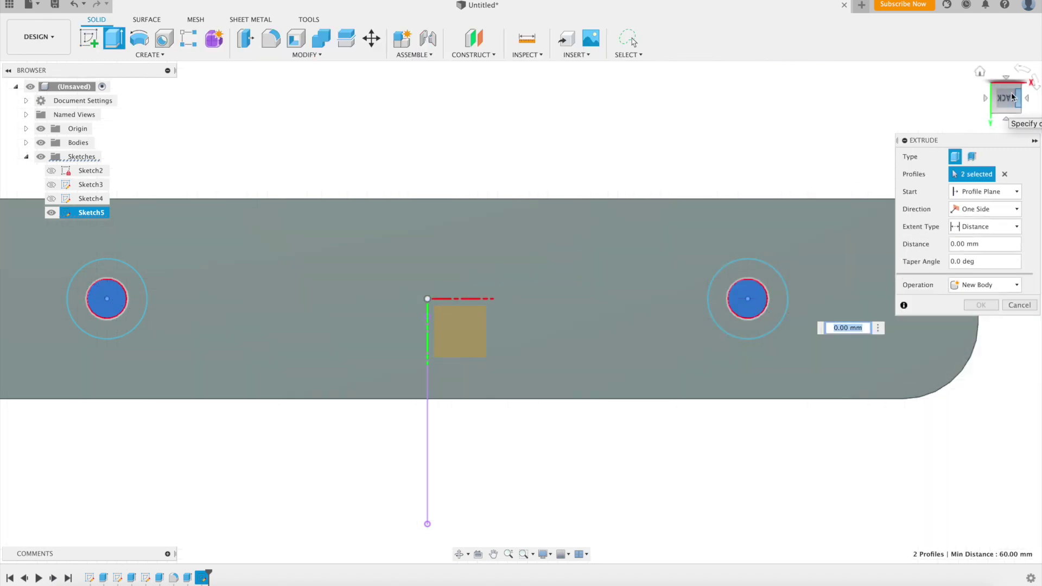
drag(1005, 101, 1001, 174)
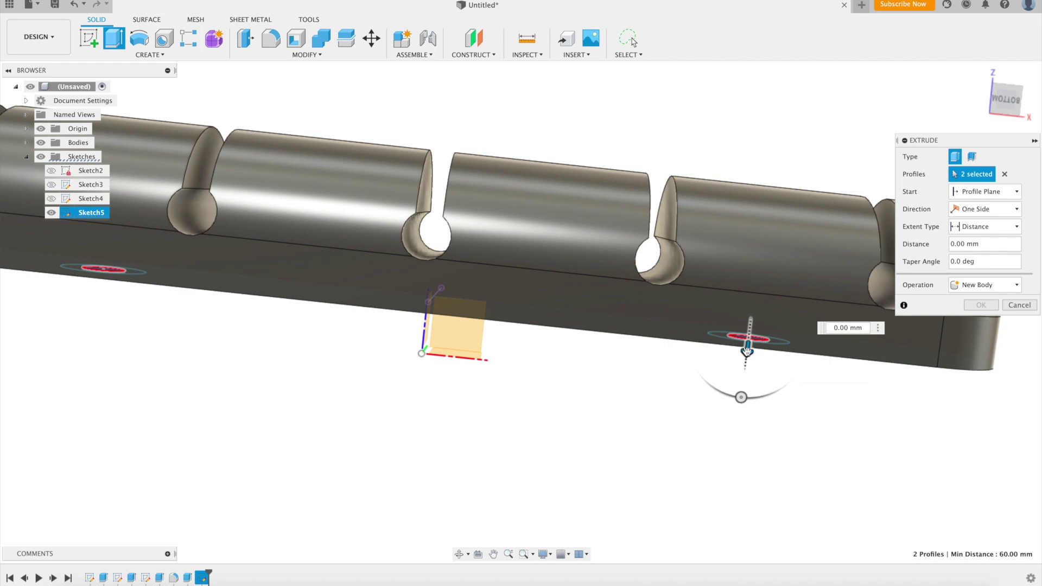
drag(747, 352, 805, 170)
key(Return)
Show Sketch5 again and select both 8 mm ring profiles.
shift+middle_drag(1010, 105, 1039, 50)
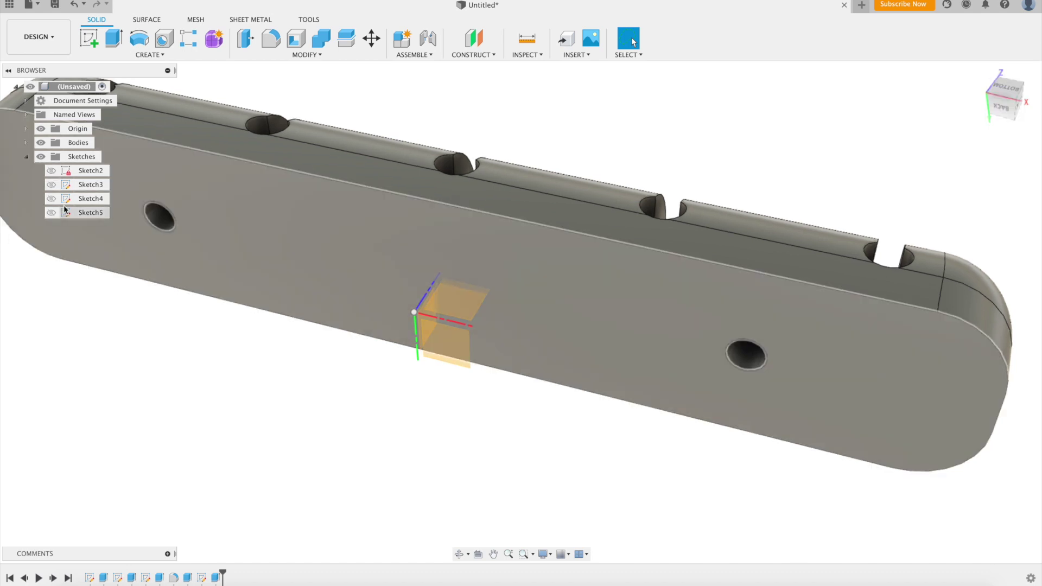
click(51, 213)
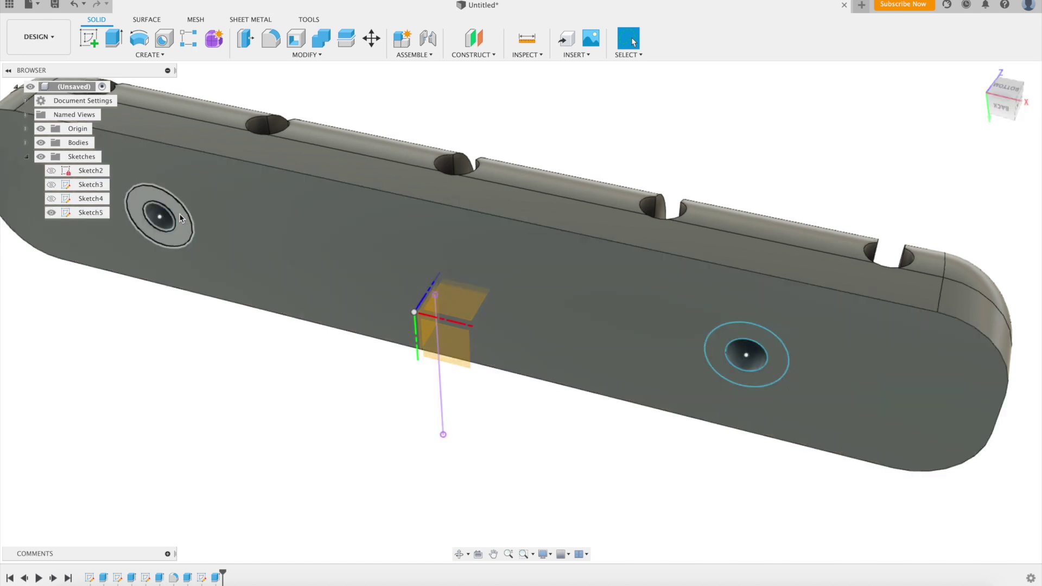
click(182, 218)
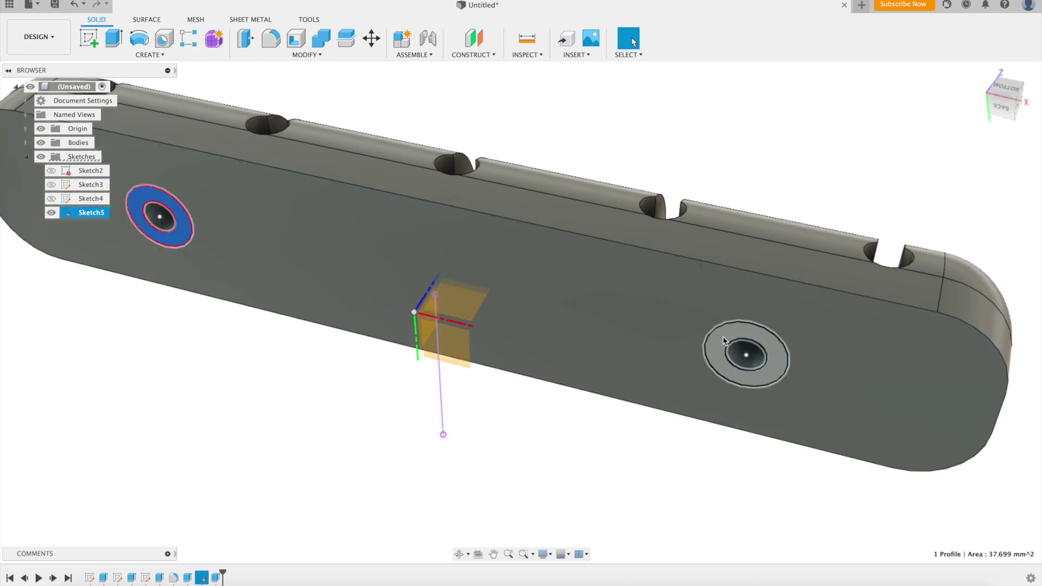
shift+click(725, 340)
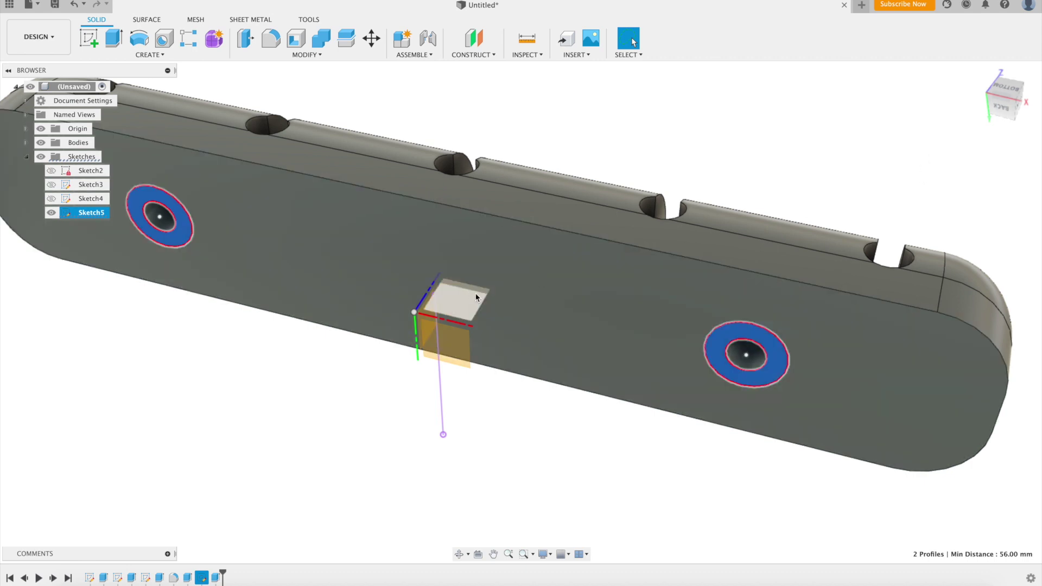
Extrude both rings as a 10 mm deep cut starting from the block's rounded face.
key(e)
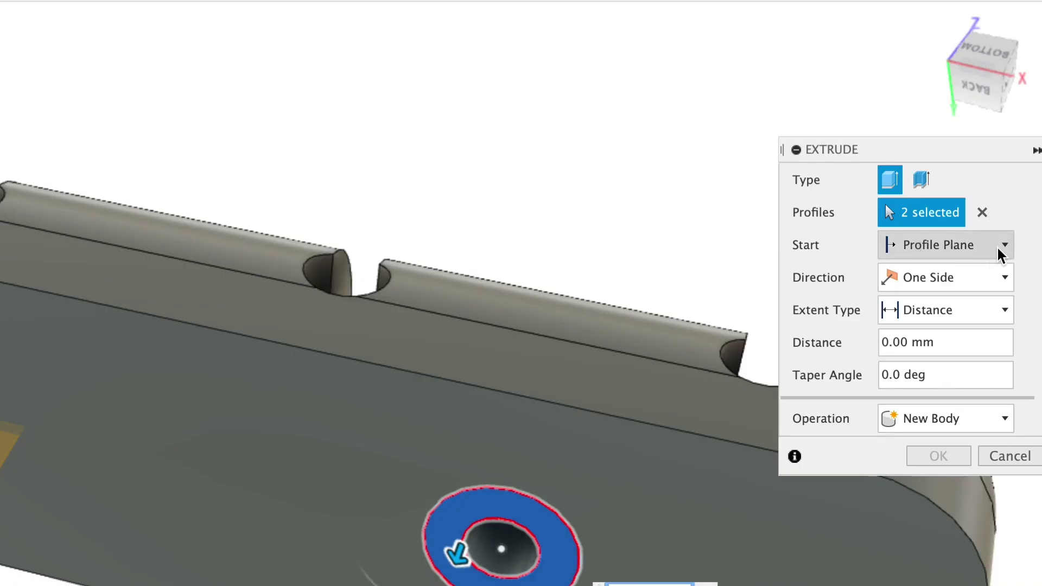
click(1005, 249)
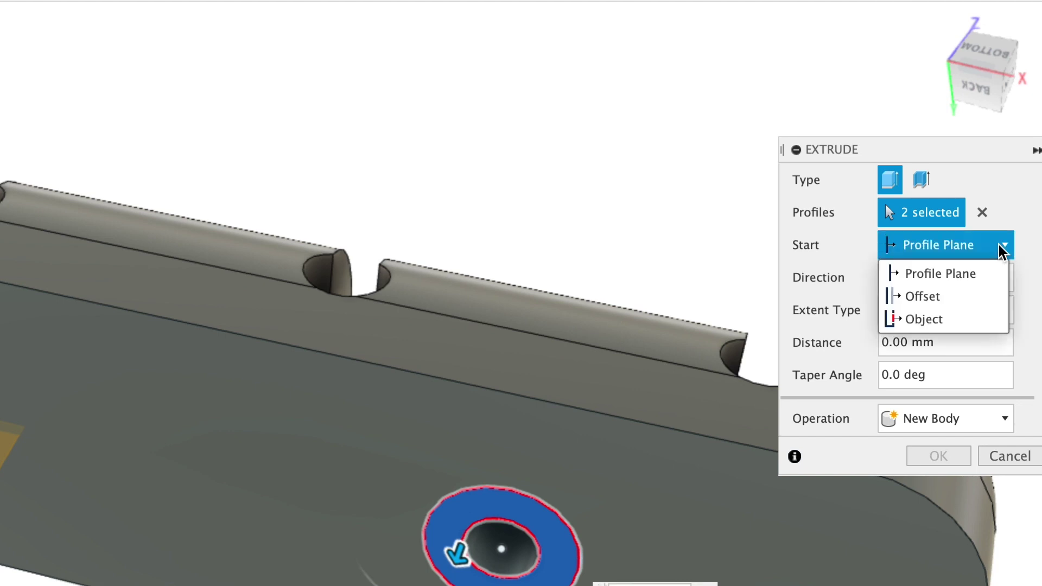
click(926, 320)
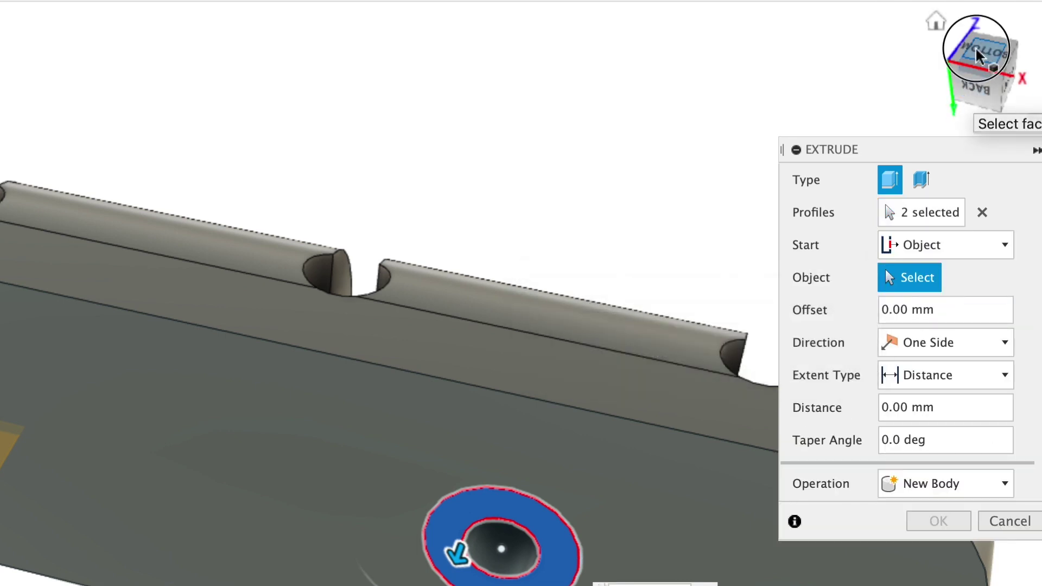
drag(972, 51, 977, 159)
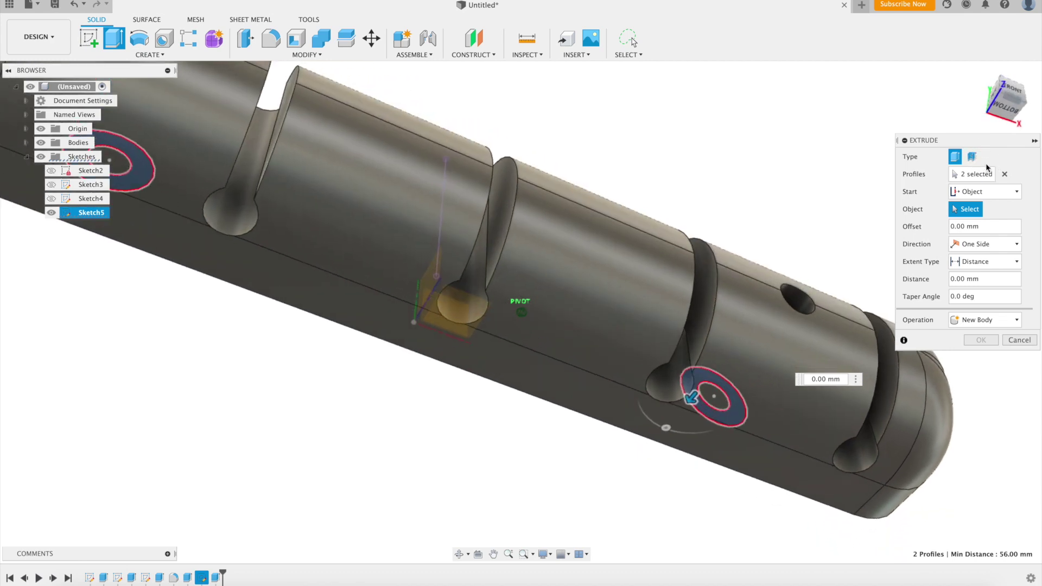
click(783, 300)
drag(780, 298, 738, 328)
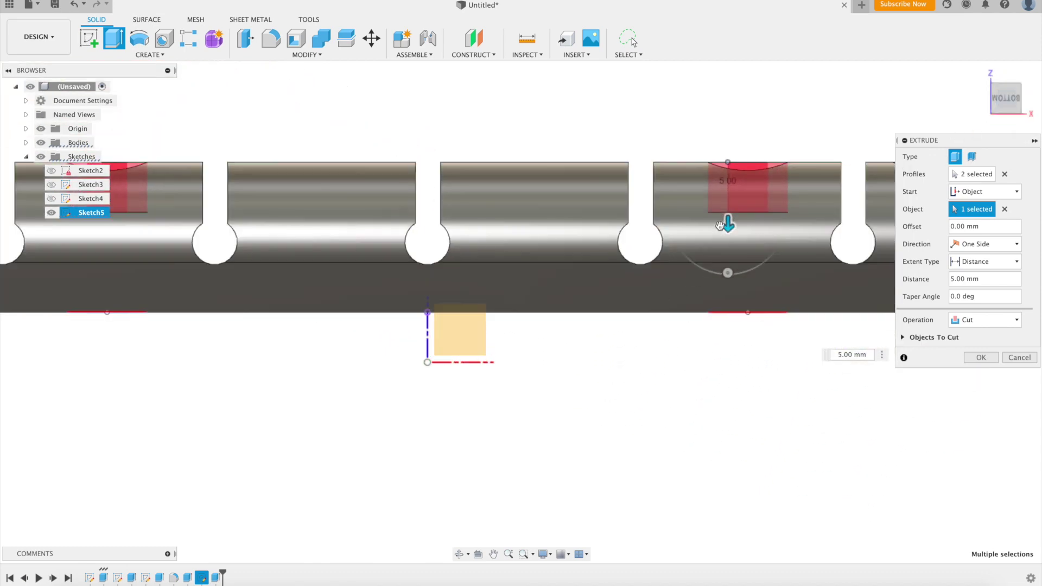
drag(727, 226, 727, 282)
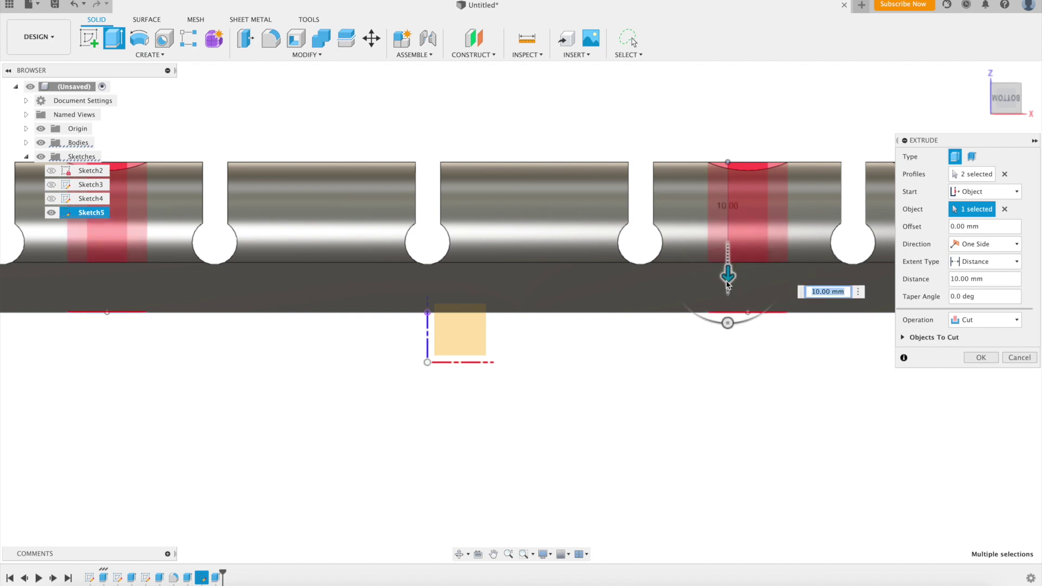
click(835, 286)
key(Return)
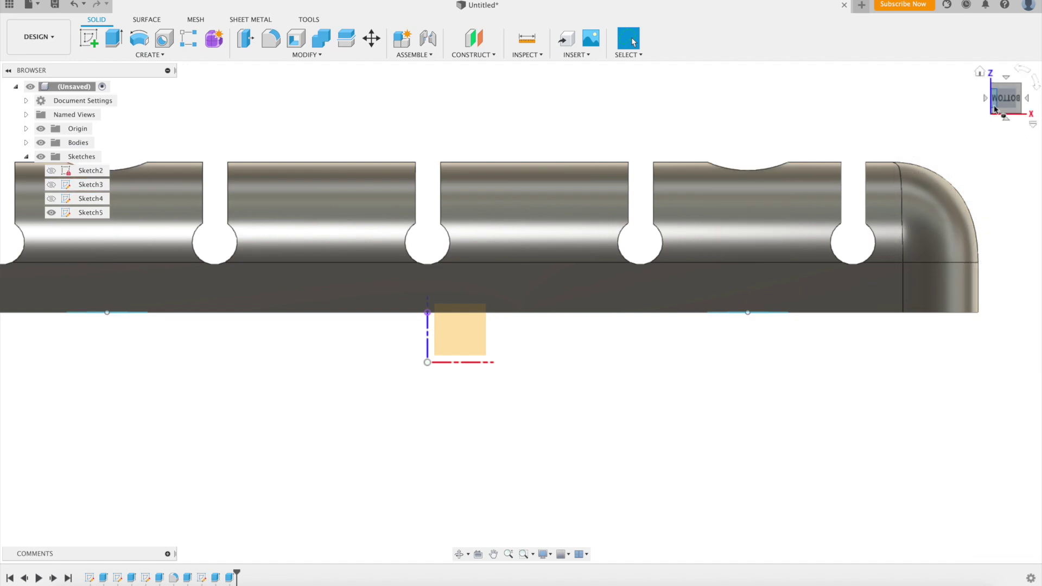
drag(1006, 97, 963, 170)
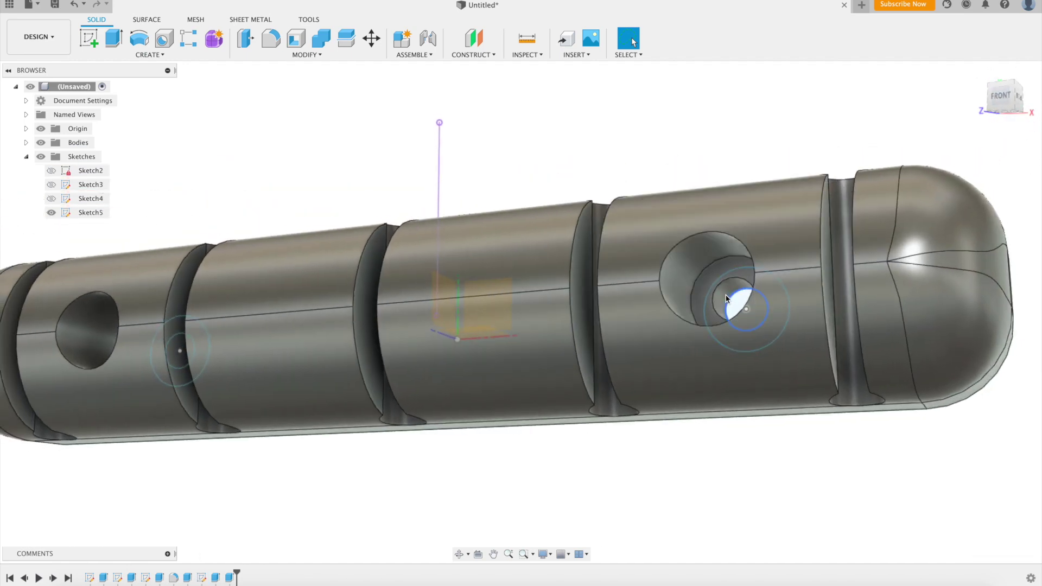
drag(999, 104, 1004, 85)
click(1005, 97)
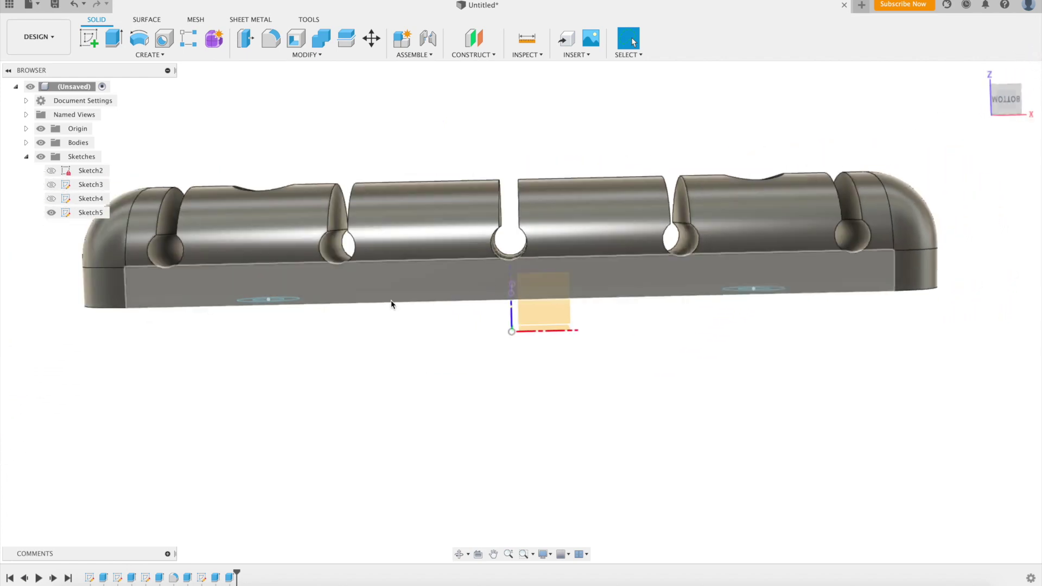
click(1013, 93)
mouse_move(1007, 93)
mouse_down()
mouse_move(941, 84)
mouse_move(926, 109)
mouse_up()
click(50, 214)
click(50, 213)
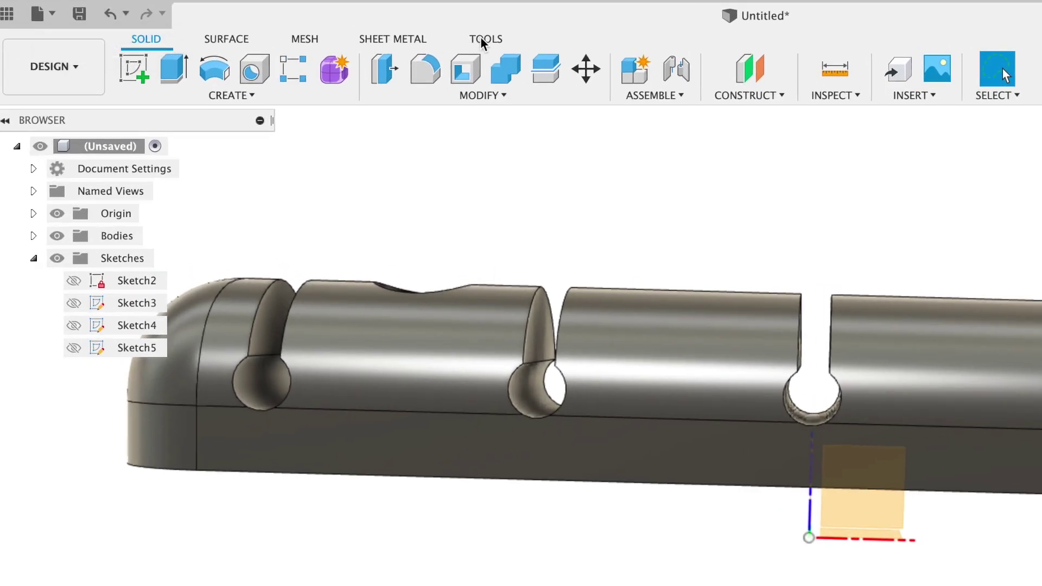
Export the clip body through 3D Print as an STL named 'Cord Clip_Screw down'.
click(483, 40)
click(135, 71)
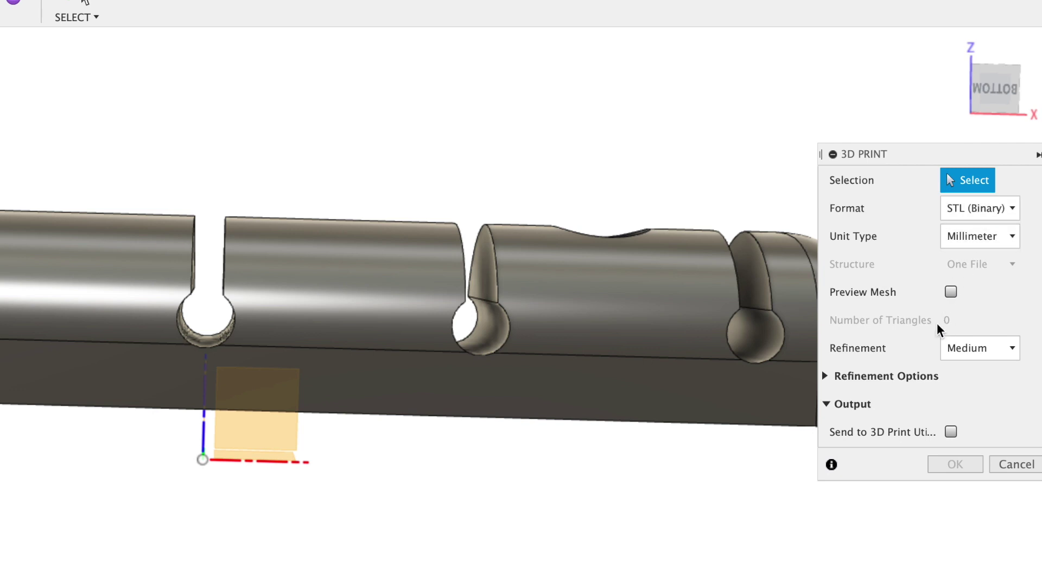
click(560, 295)
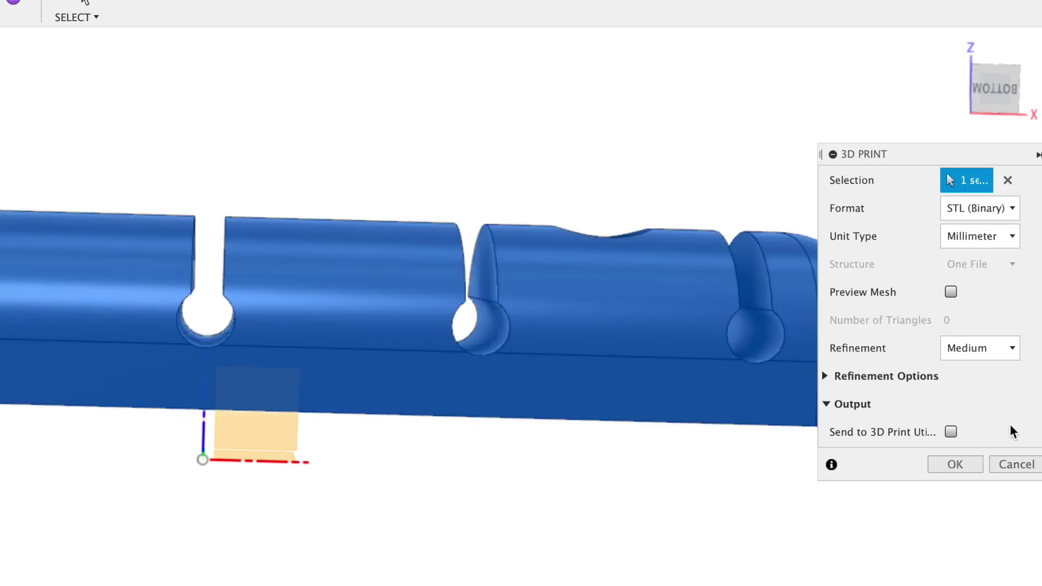
click(960, 468)
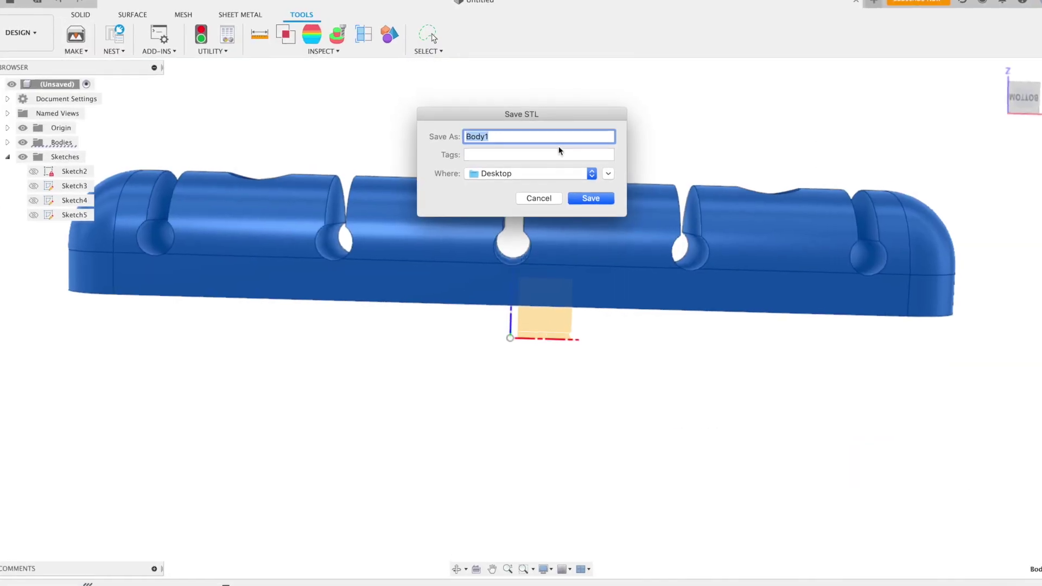
text(Cord Clip_Screw down)
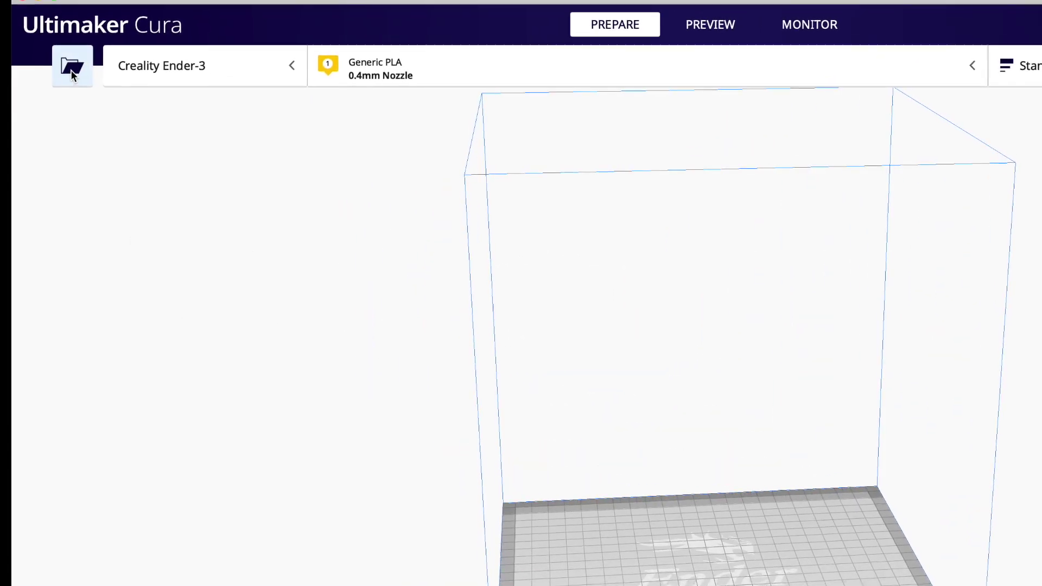
Open Cord Clip_Screw down.stl and the other cord-clip STL onto the Ender-3 plate.
click(66, 65)
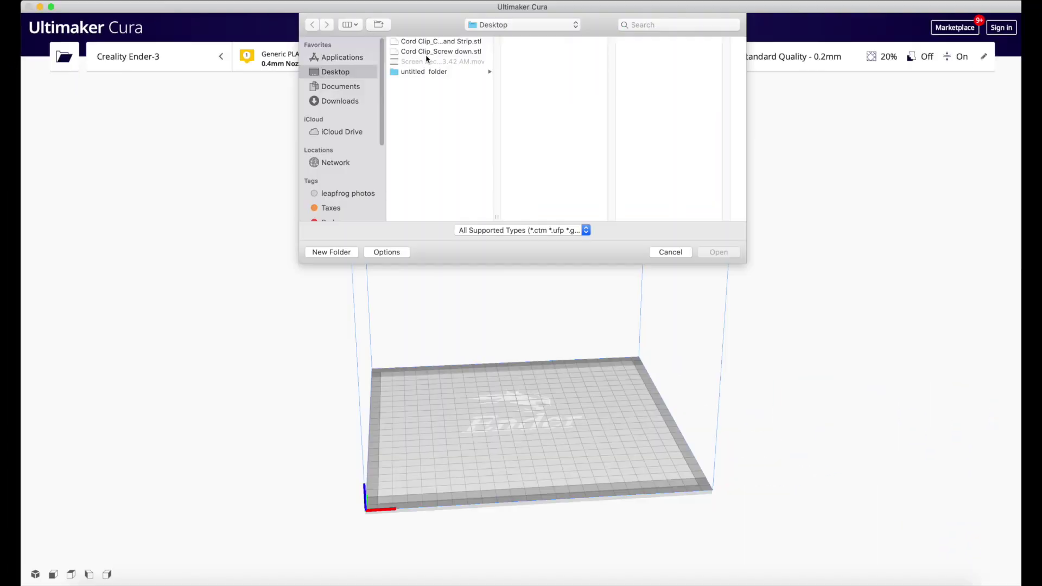
click(427, 52)
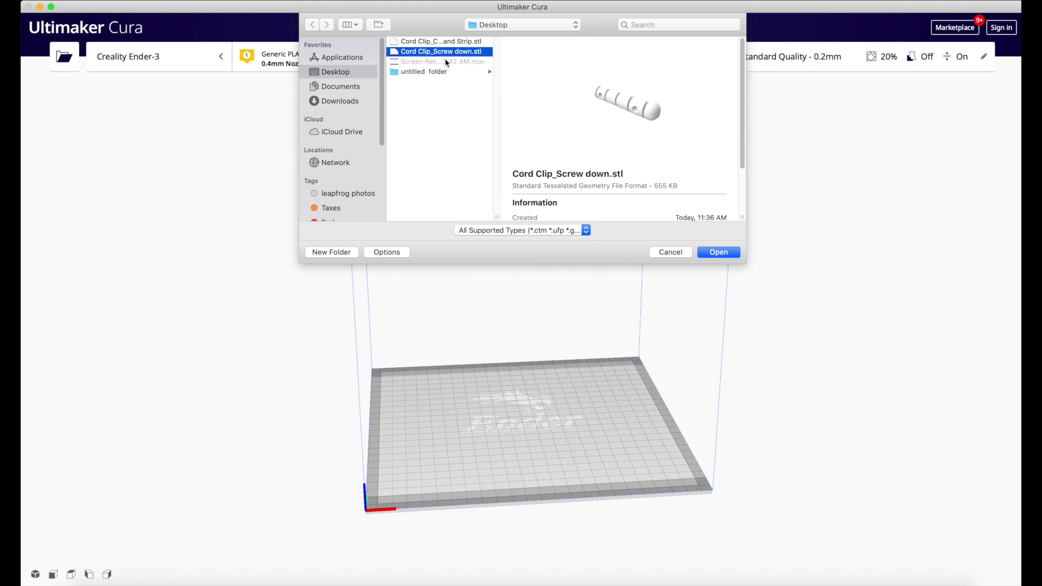
click(719, 253)
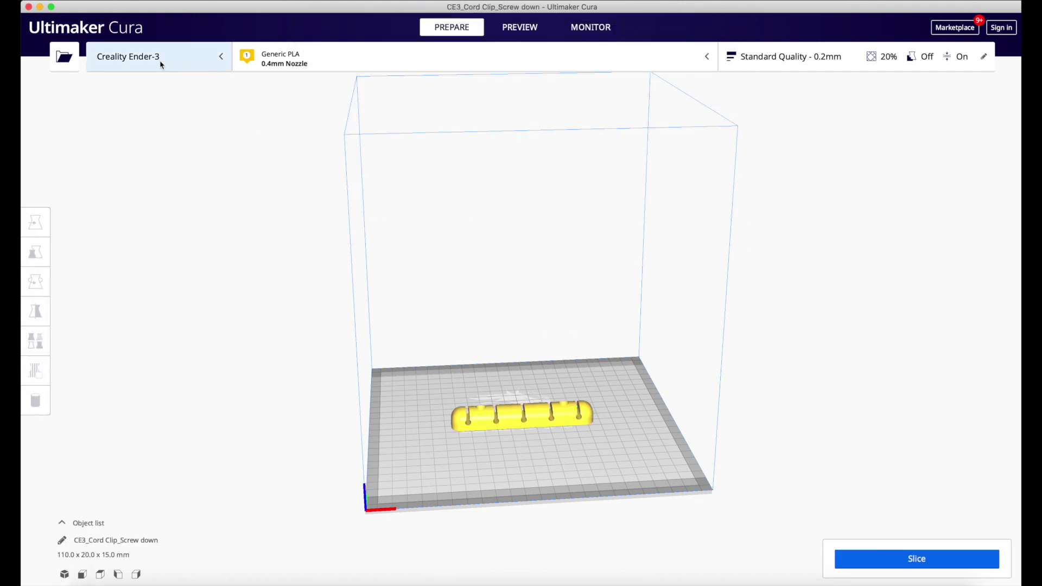
click(64, 56)
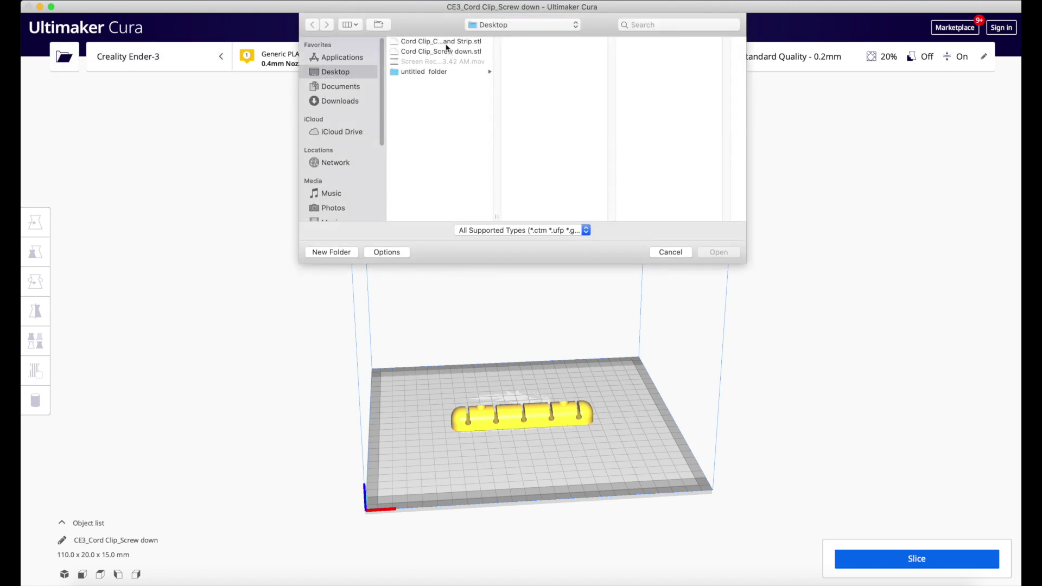
click(448, 44)
click(719, 253)
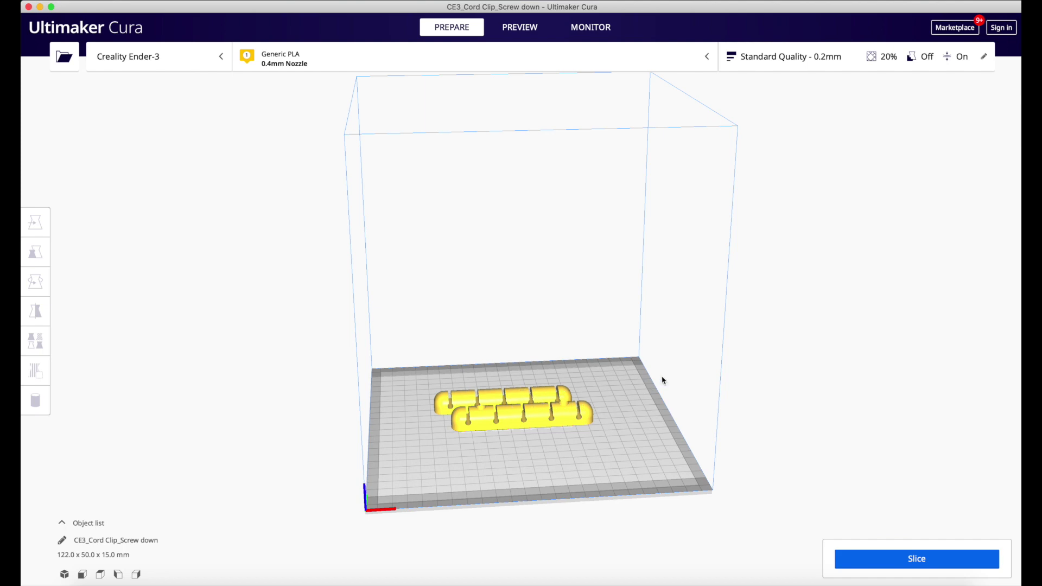
Switch the material to Generic TPU 95A and discard the customised profile changes.
right_drag(634, 388, 613, 418)
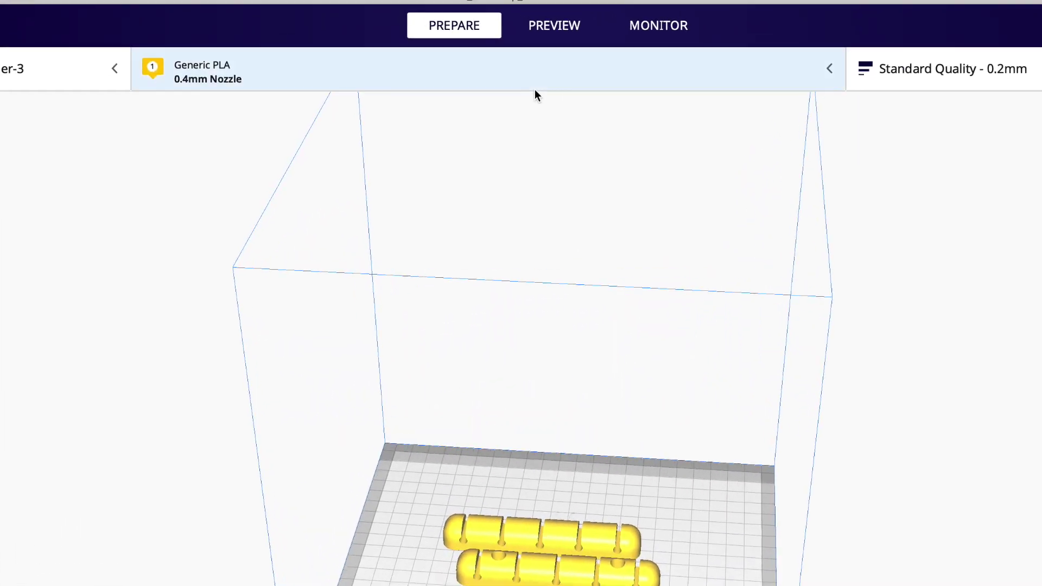
click(879, 83)
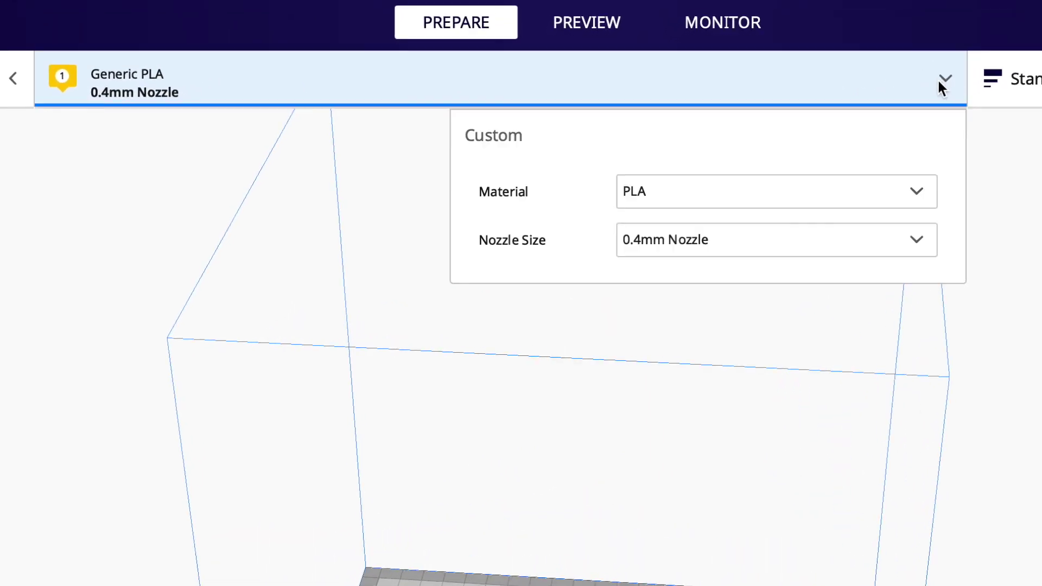
click(921, 192)
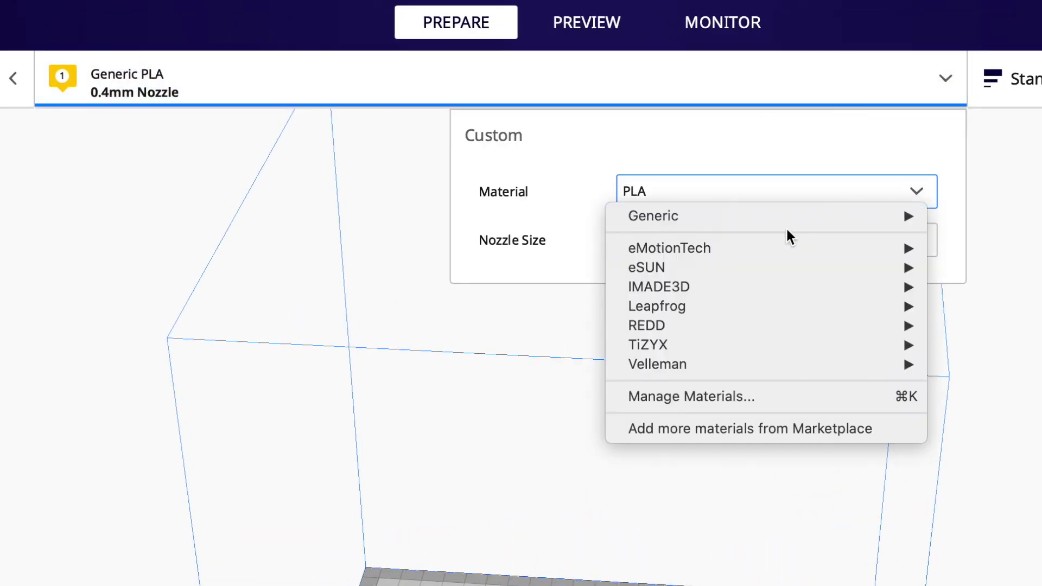
mouse_move(843, 216)
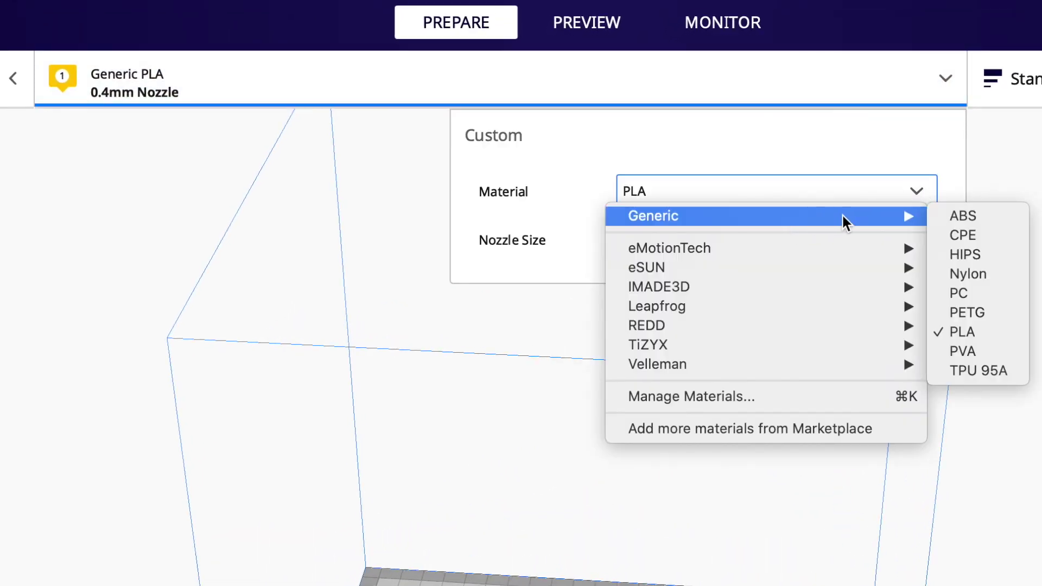
click(960, 373)
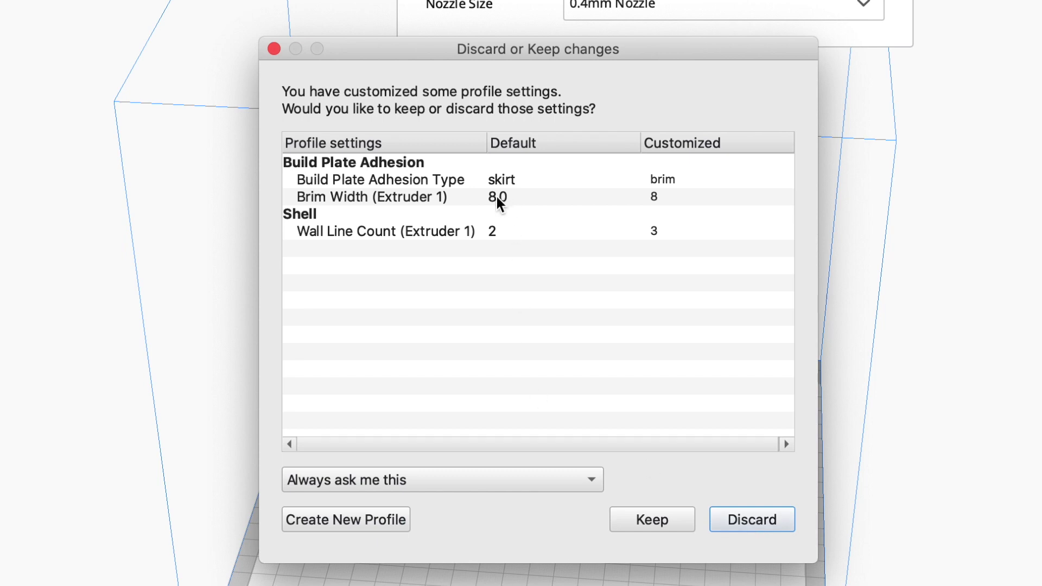
click(753, 520)
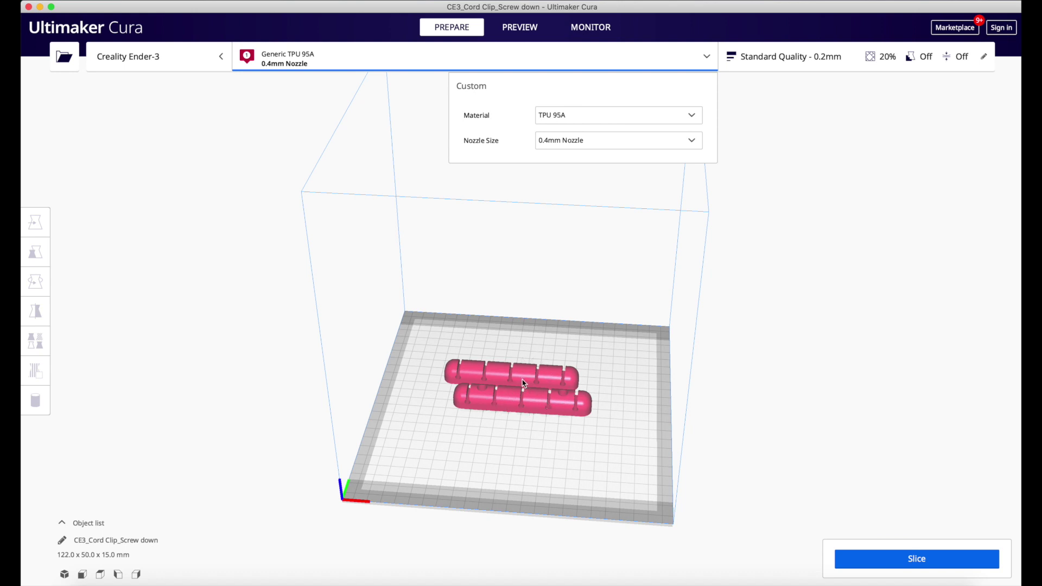
In the custom print settings, re-enter the Material printing temperature as 228 °C.
click(706, 62)
click(986, 61)
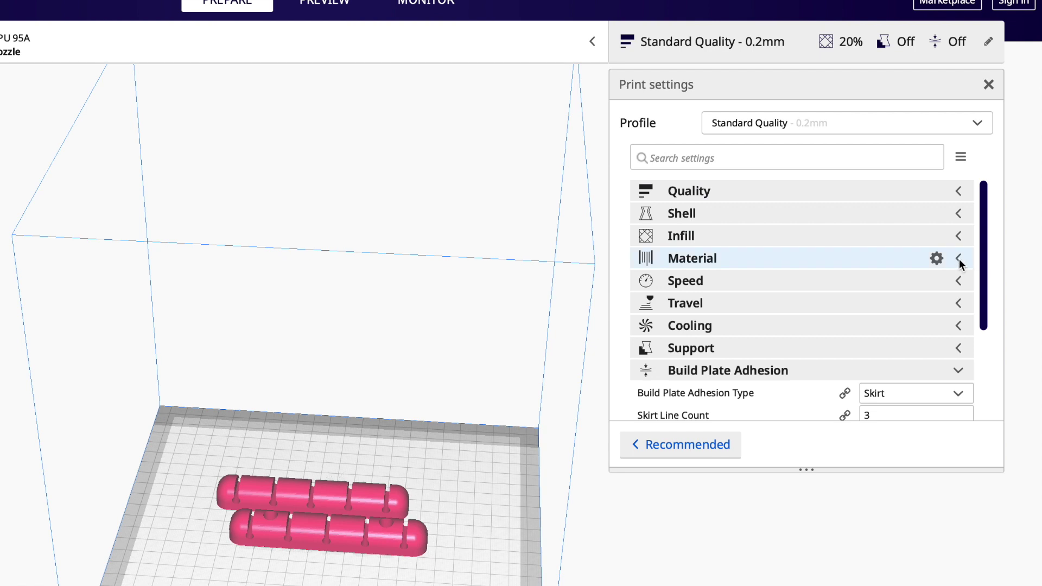
click(958, 260)
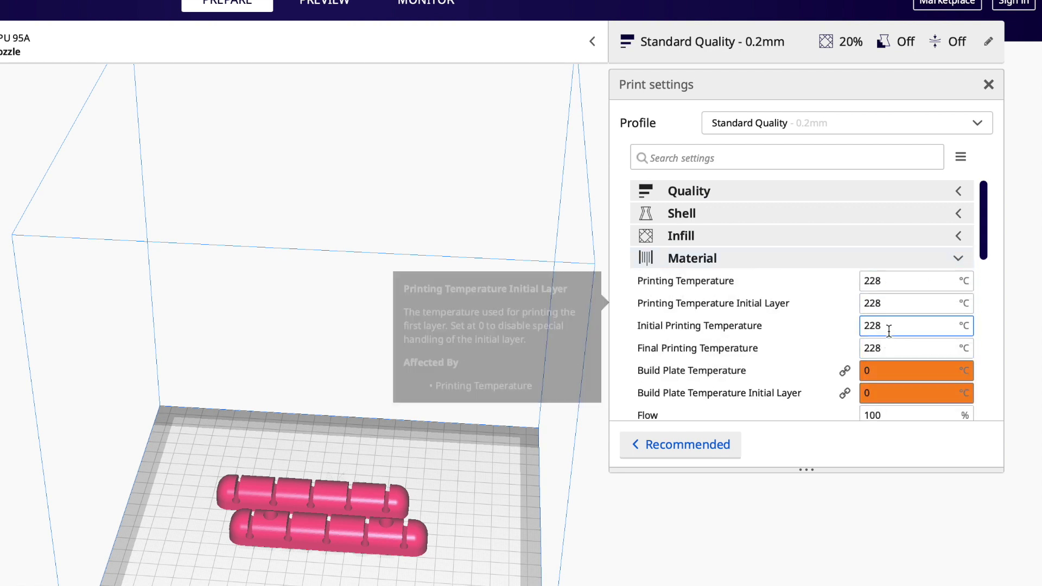
mouse_move(878, 282)
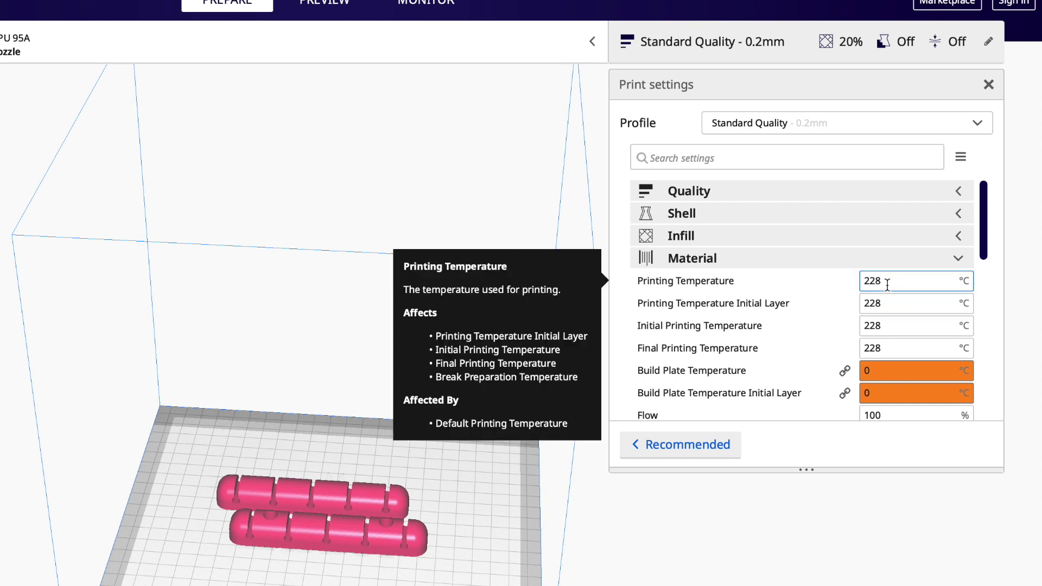
click(877, 282)
drag(877, 282, 874, 282)
key(BackSpace)
text(8)
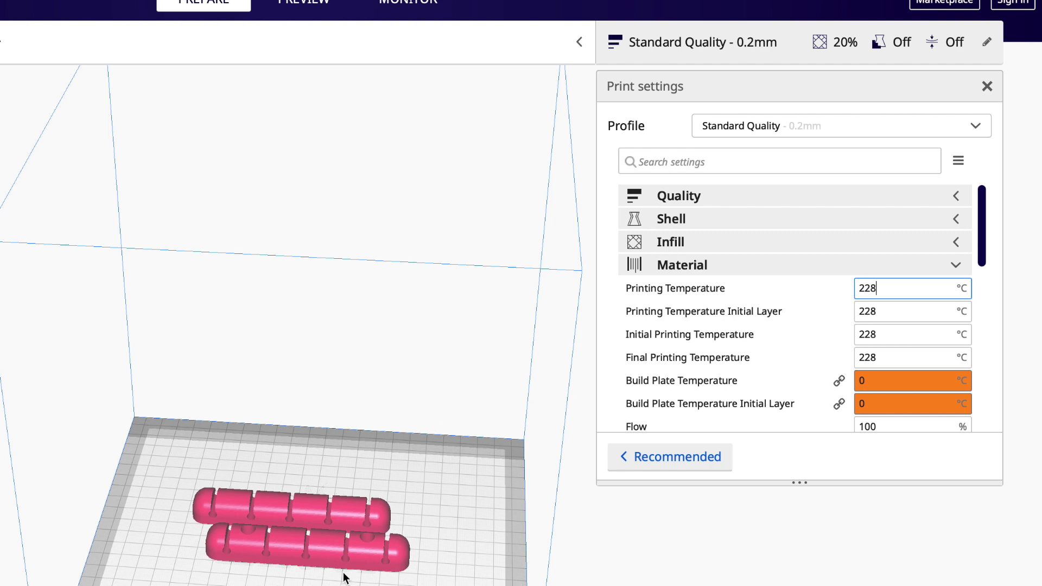
mouse_move(849, 384)
scroll(413, 582, up, 2)
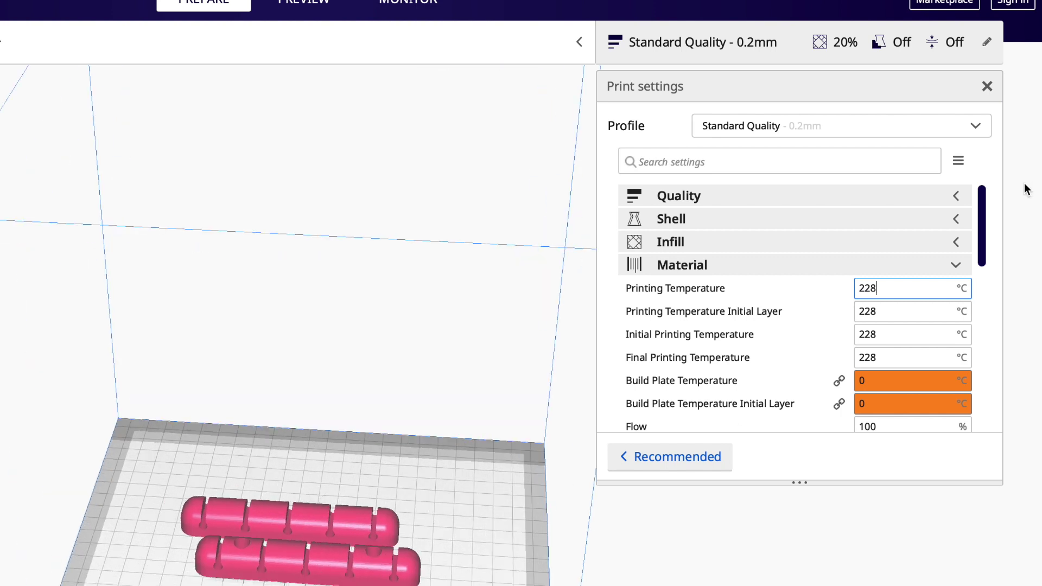
Check the Infill and Build Plate Adhesion settings, then slice both TPU clips.
click(956, 265)
click(958, 243)
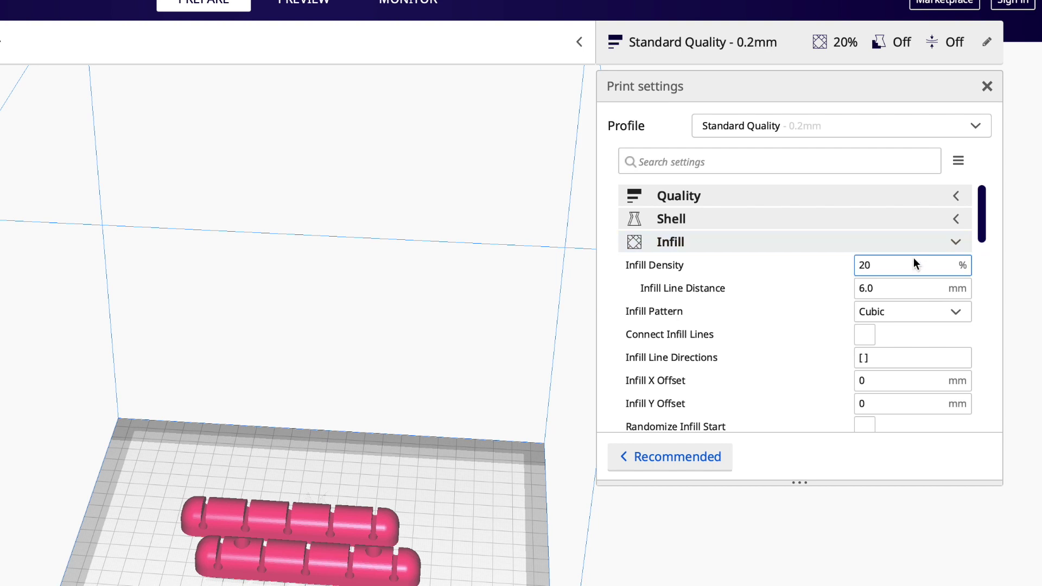
click(956, 242)
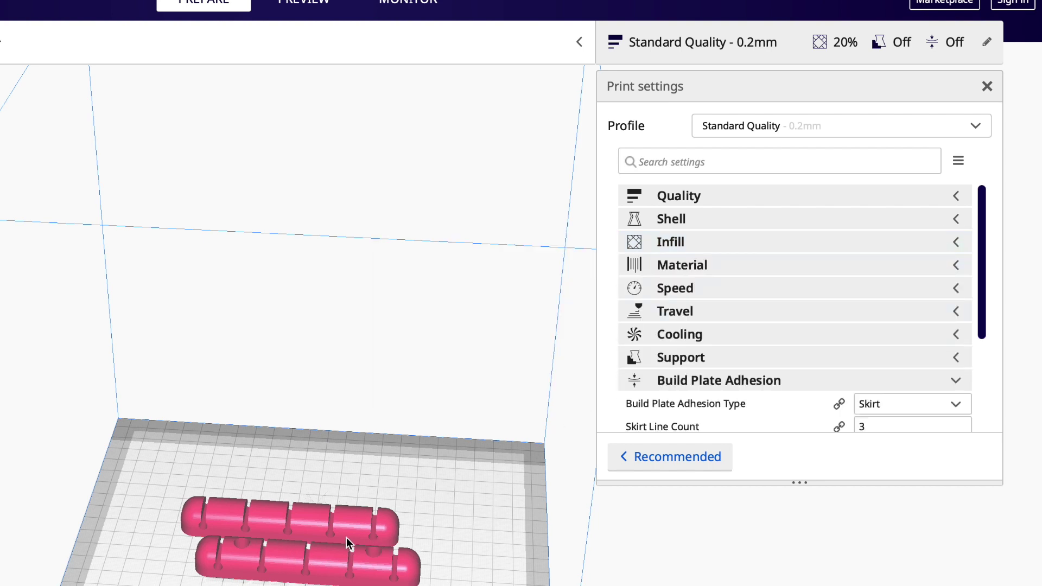
drag(986, 296, 982, 358)
mouse_move(928, 310)
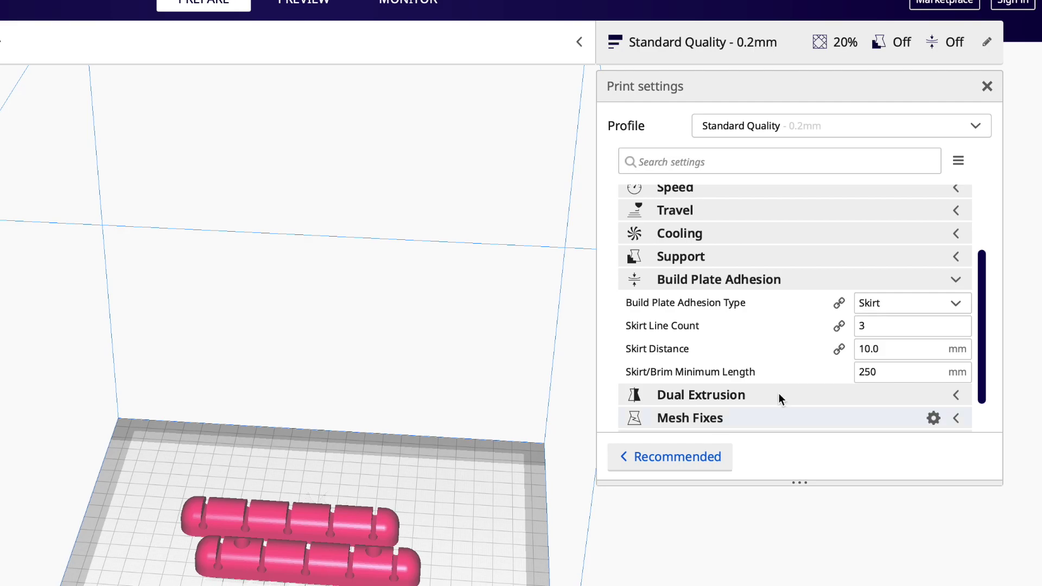
scroll(983, 334, down, 2)
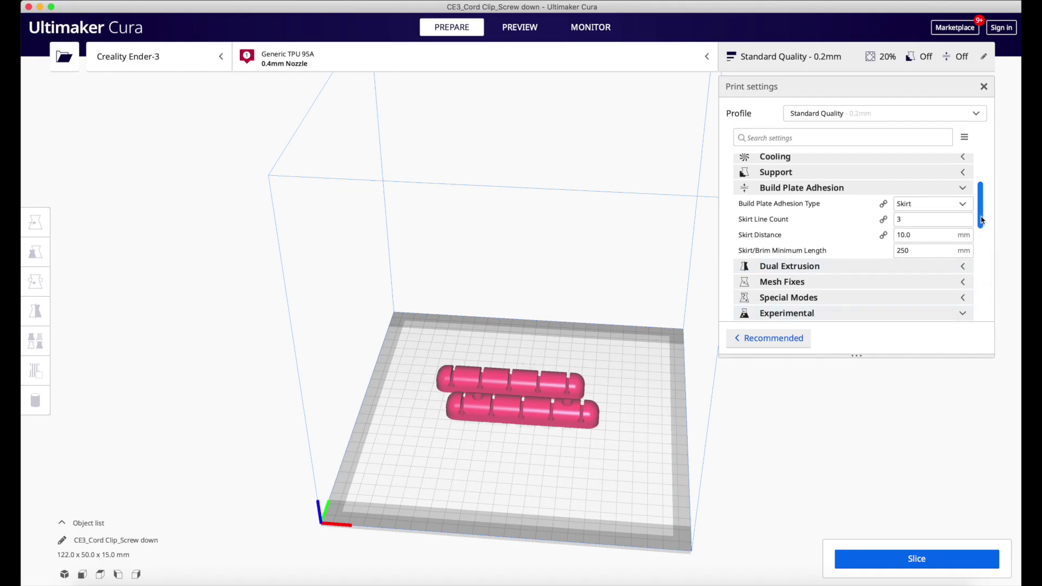
scroll(983, 220, down, 2)
scroll(966, 266, up, 5)
click(903, 561)
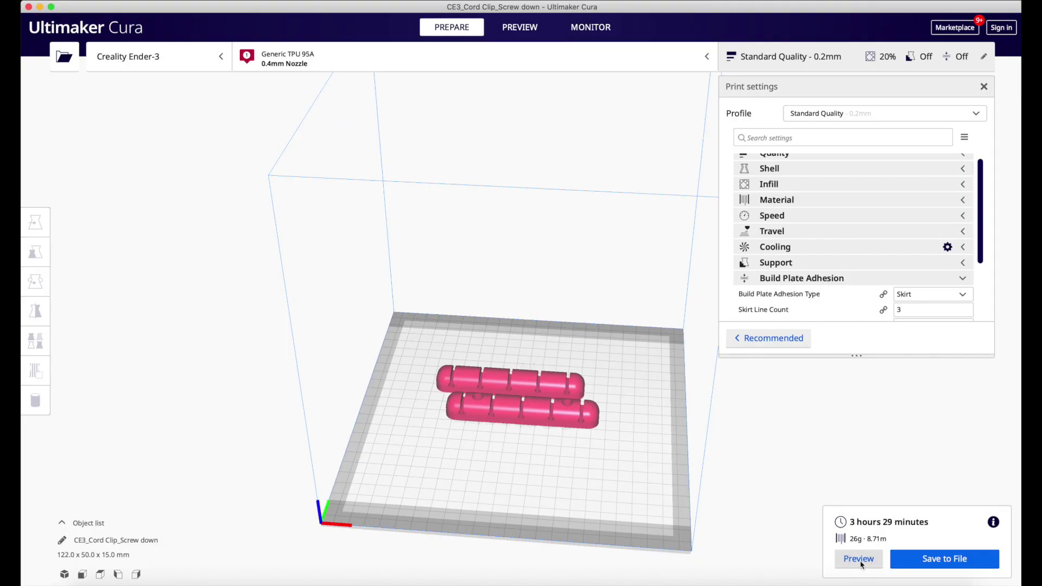
Preview the sliced clips zoomed in, with the top visible layer lowered to 60.
click(859, 559)
scroll(507, 421, up, 5)
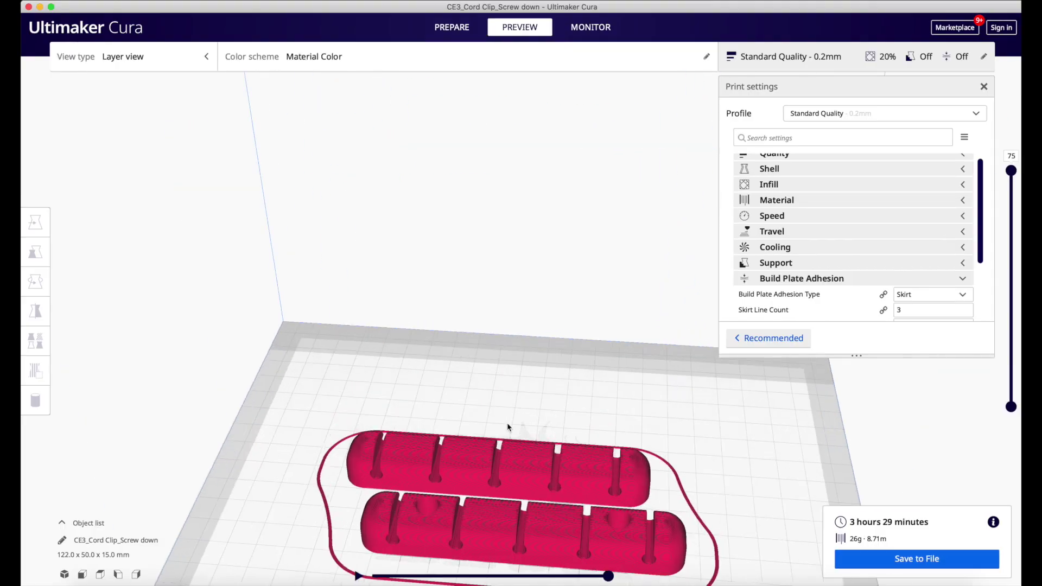
scroll(508, 428, up, 5)
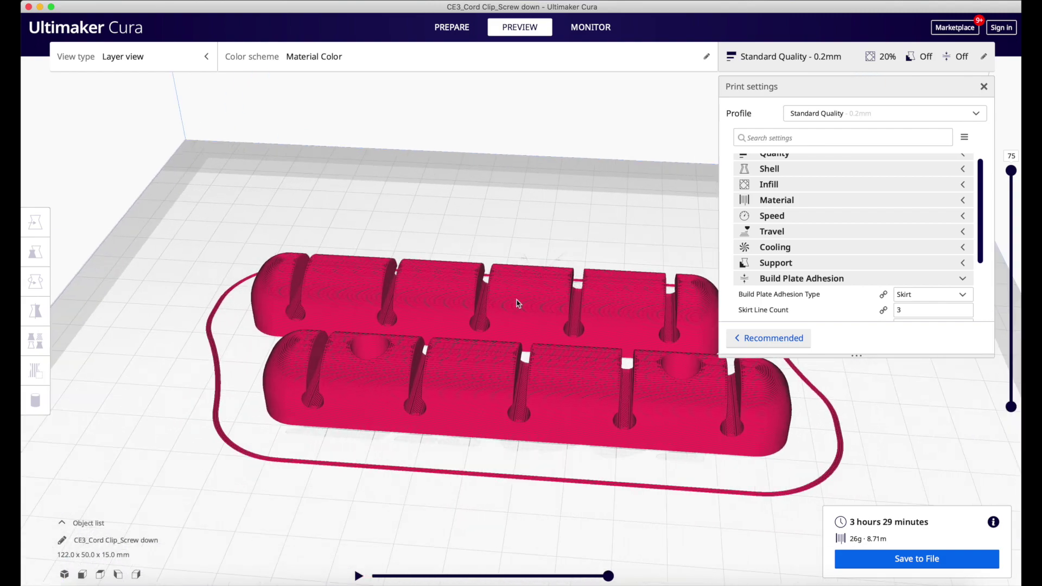
drag(1011, 170, 979, 105)
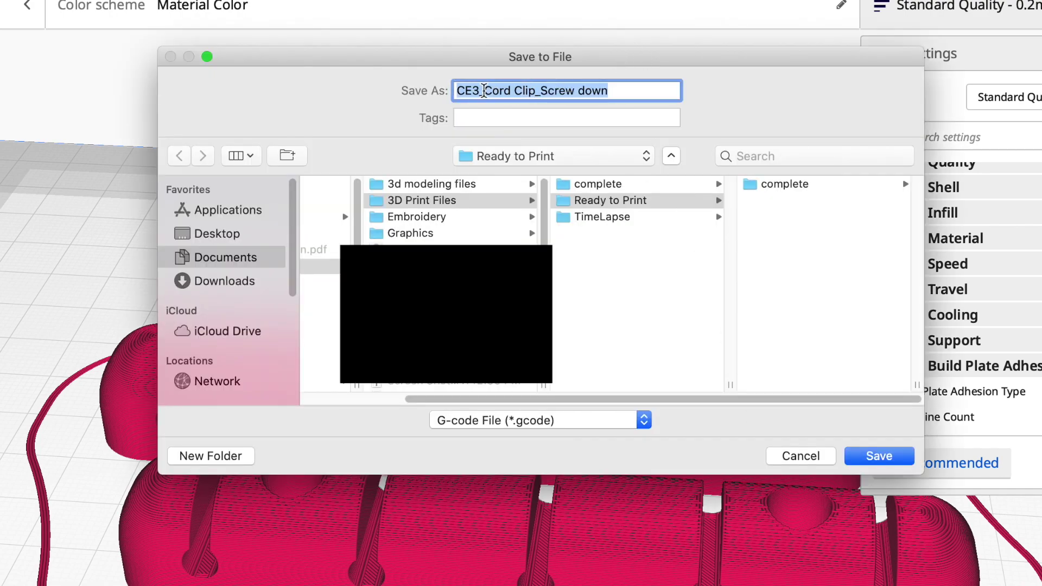
Replace the CE3 prefix with TPU and save as 'TPU_Cord Clip_Screw down' G-code in Ready to Print.
click(480, 88)
drag(481, 88, 454, 89)
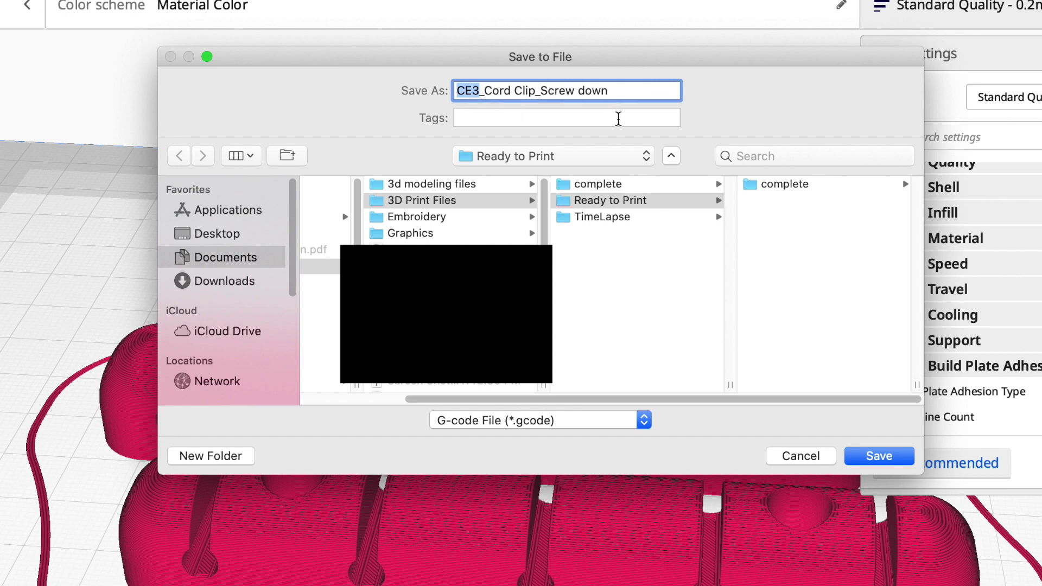
text(TPU)
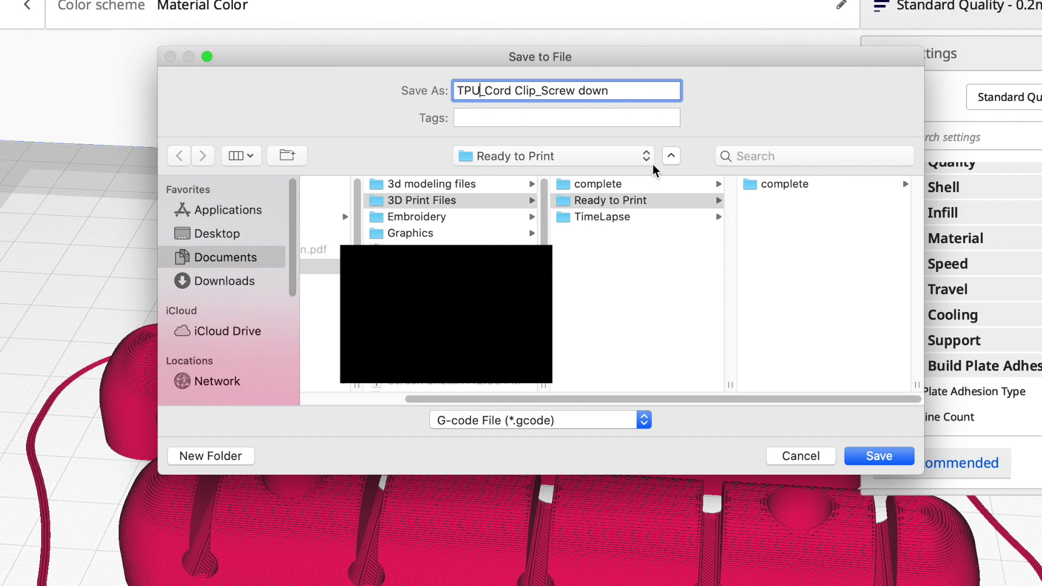
click(870, 456)
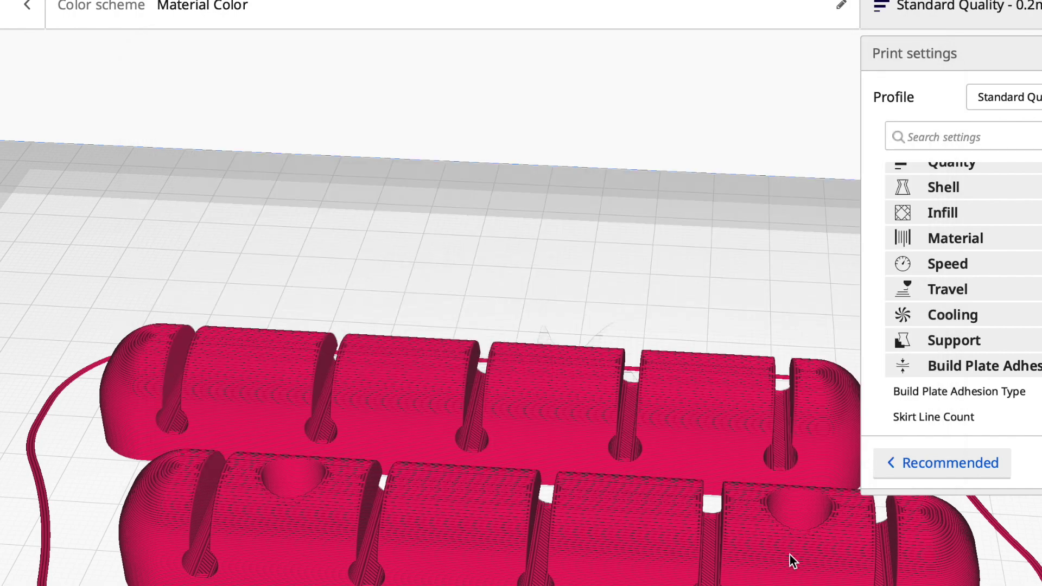